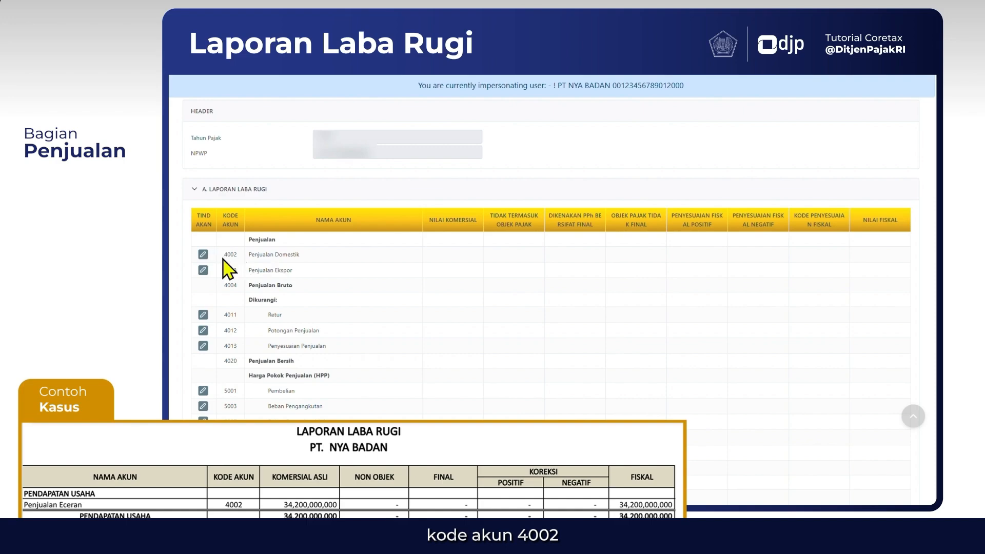
For account 4002 Penjualan Domestik, enter a commercial value of 34.200.000.000 and set the Non Objek Pajak and Dikenakan PPh Final amounts to 0
left_click(203, 255)
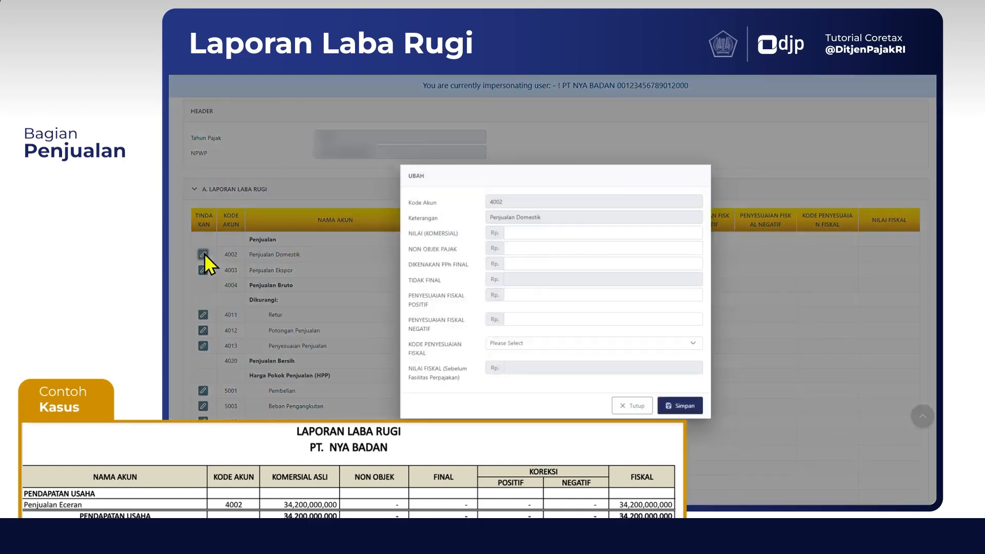
left_click(528, 232)
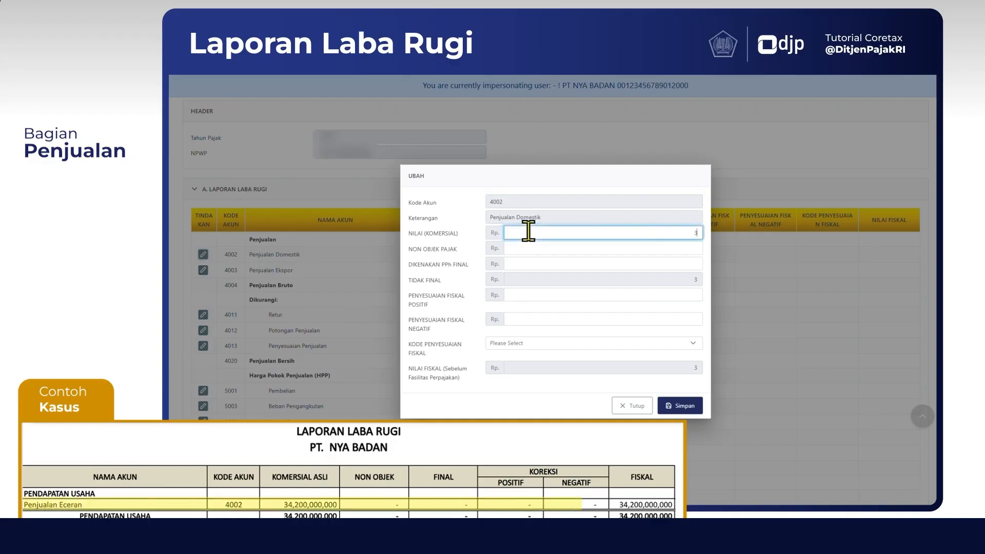
type("34.200.000.000")
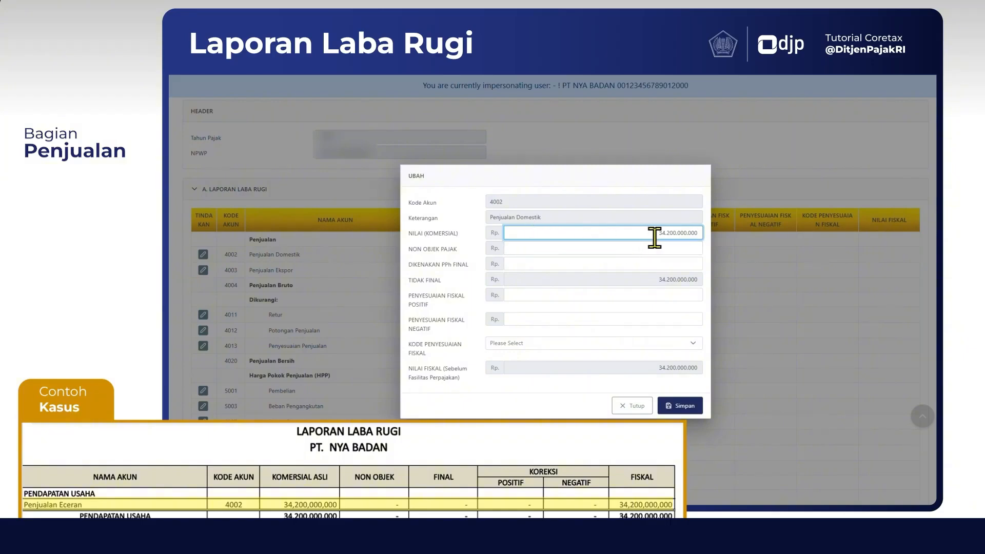
left_click(692, 247)
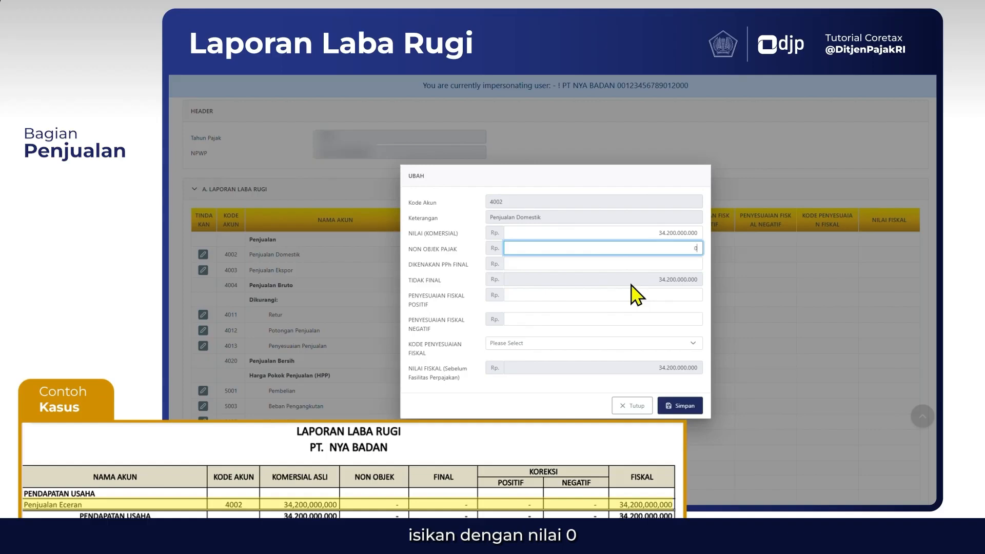
key("Tab")
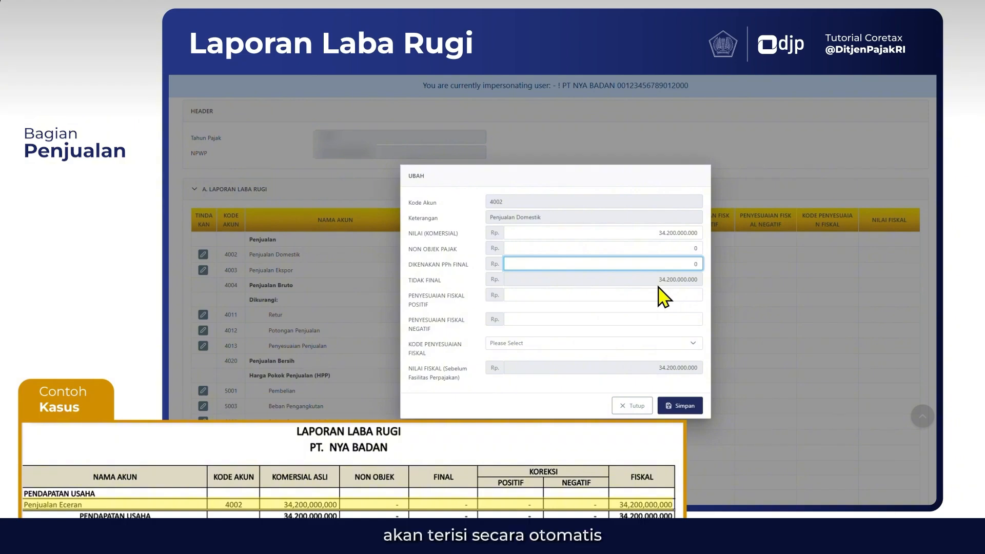
left_click(658, 286)
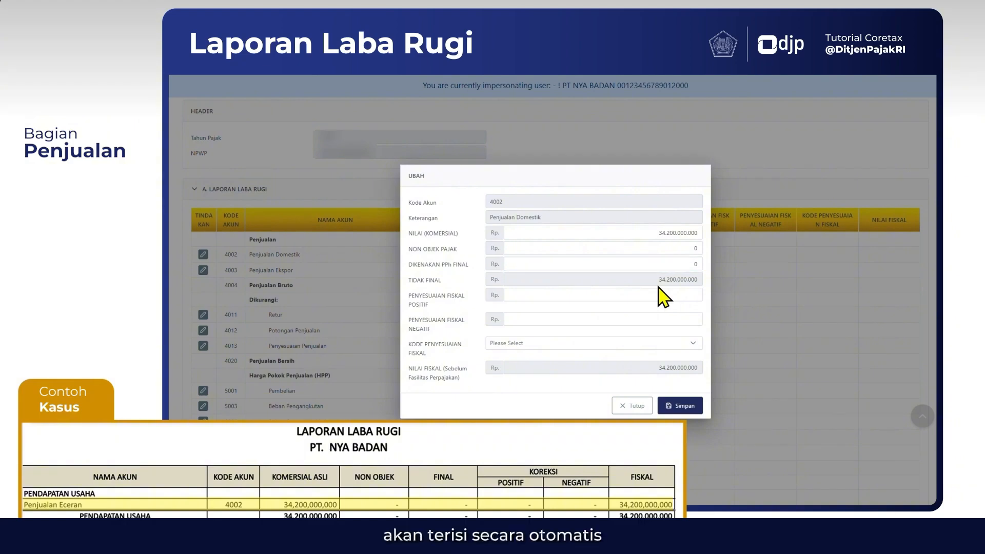
Set the positive and negative fiscal adjustments of Penjualan Domestik to 0 and save the entry
left_click(699, 294)
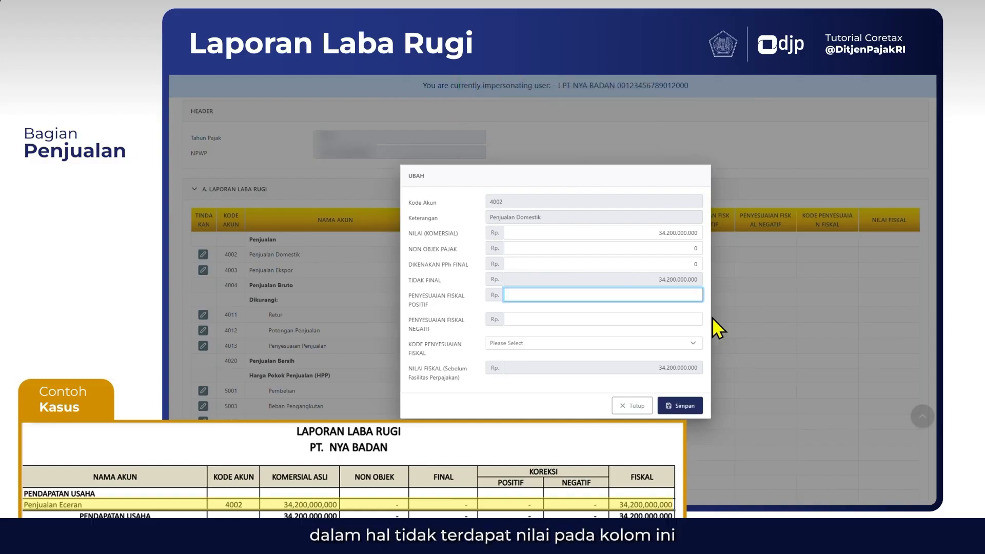
key("Tab")
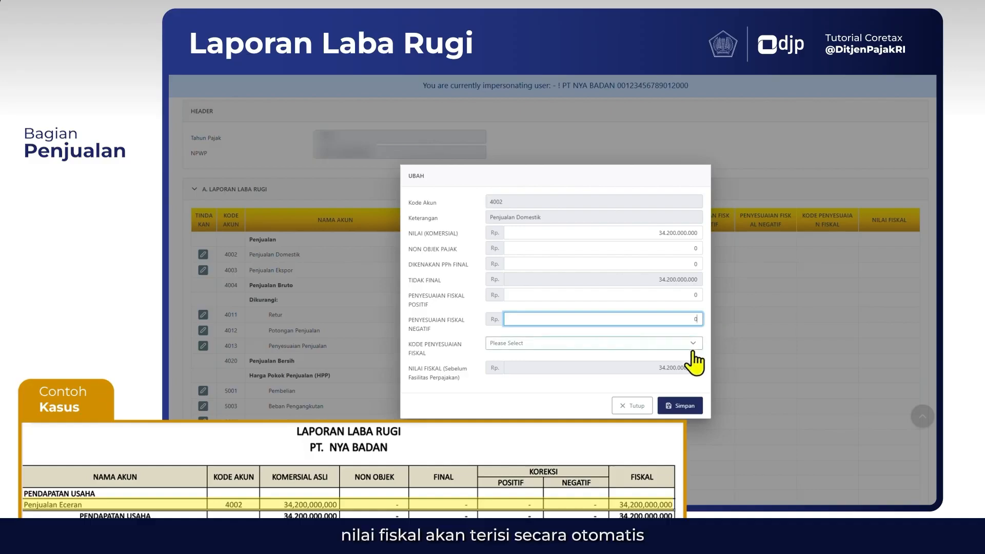
left_click(672, 378)
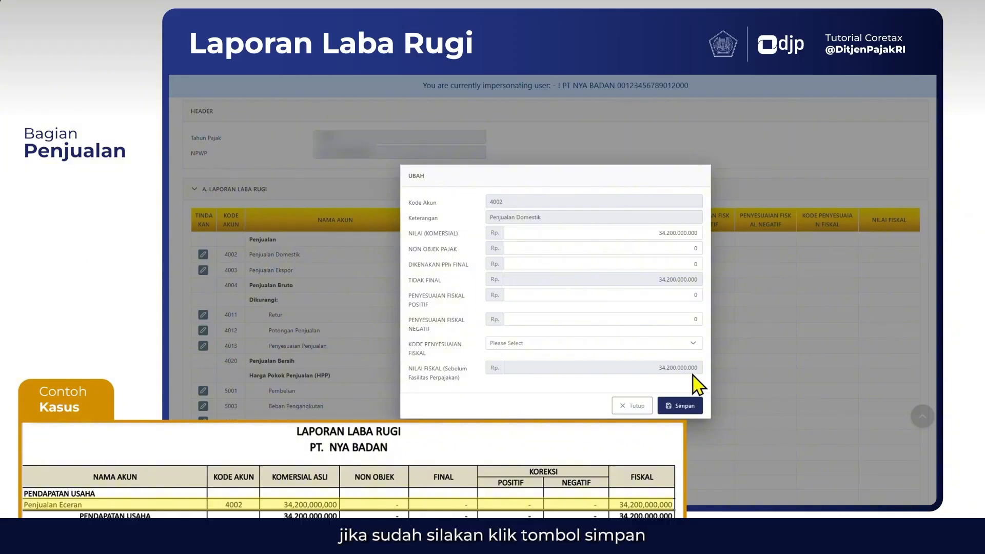
left_click(683, 410)
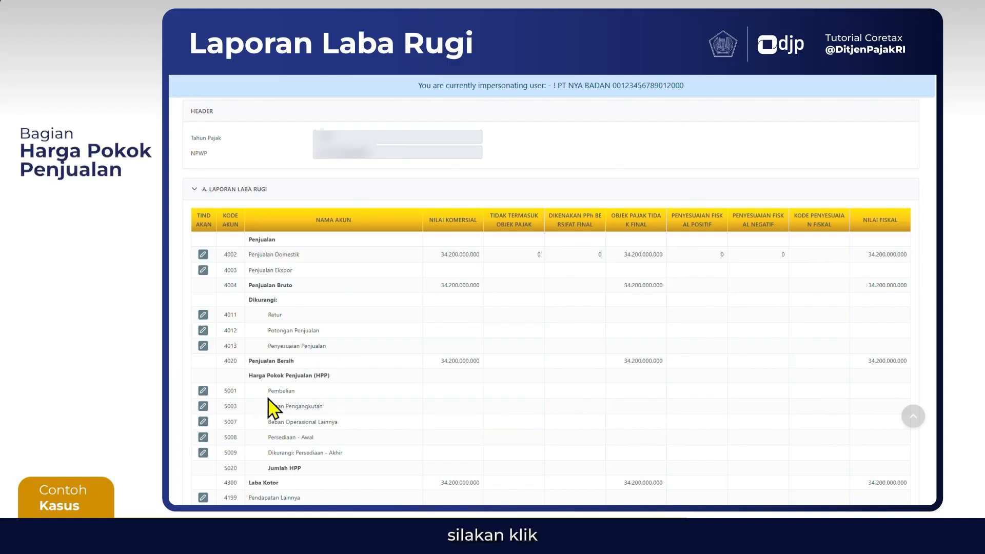
For account 5001 Pembelian in the Harga Pokok Penjualan section, enter a commercial value of 23.670.000.000
scroll(348, 422, "down", 1)
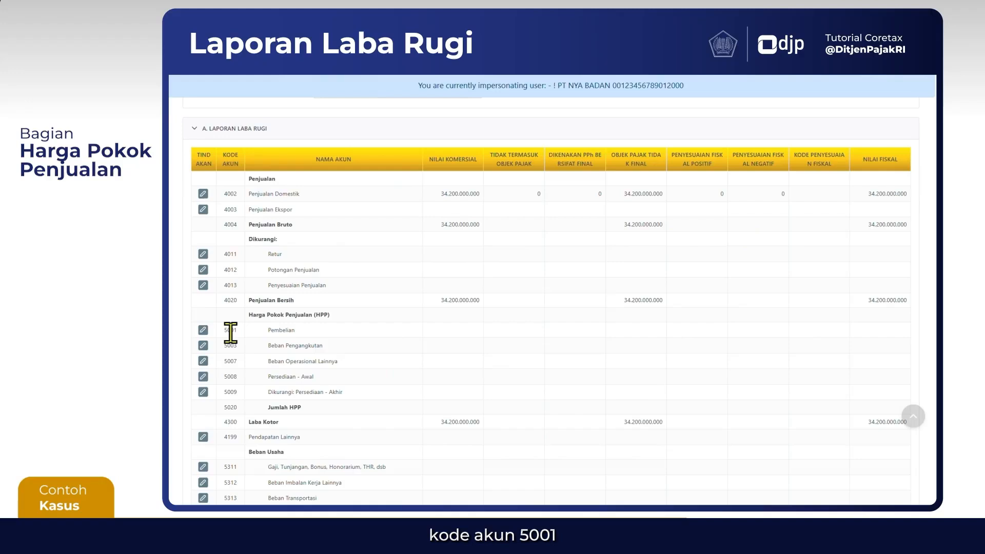
left_click(203, 330)
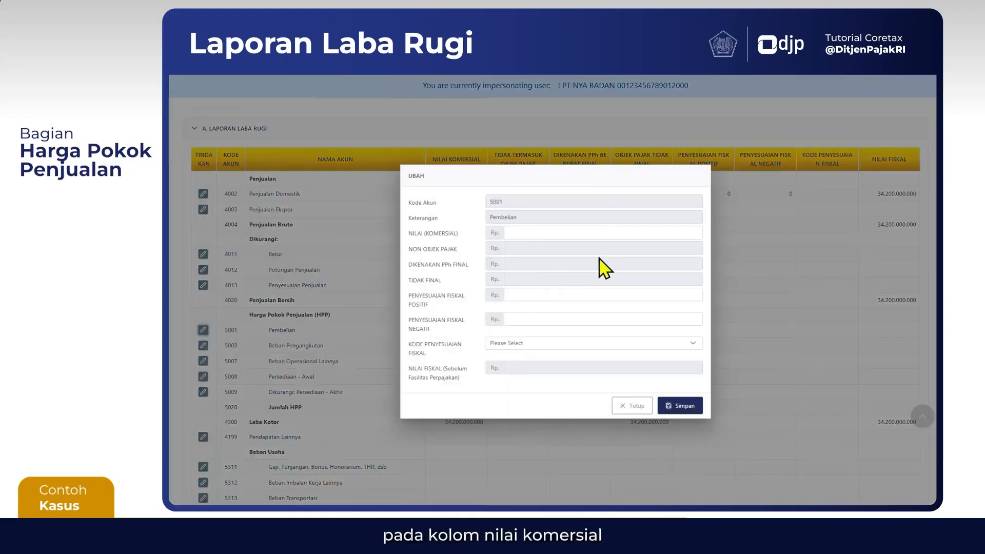
left_click(639, 233)
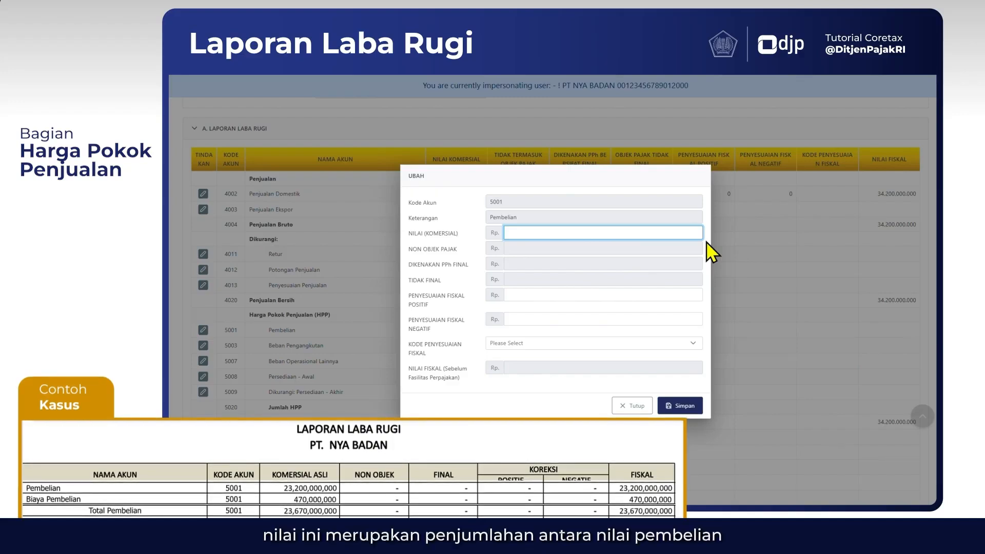
type("23")
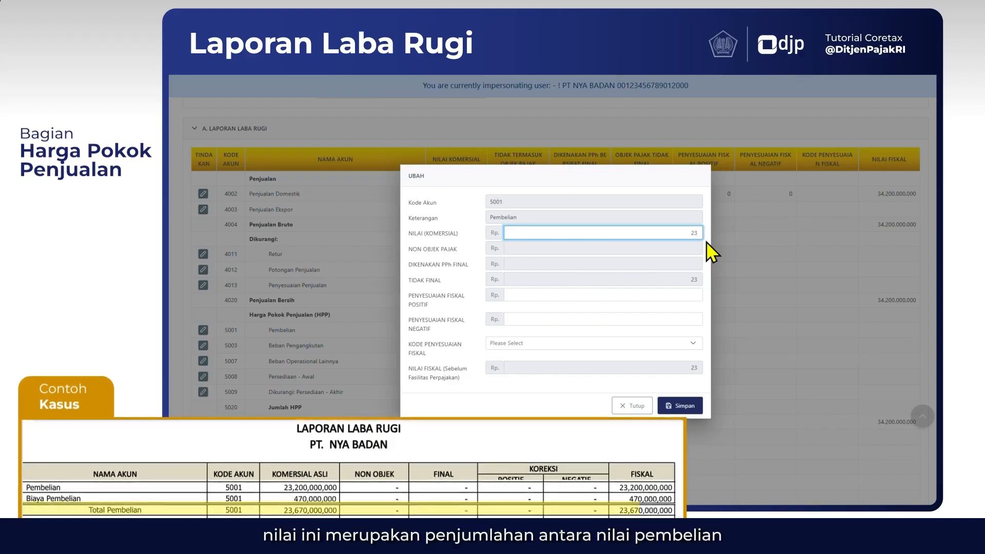
type(".670.000.000")
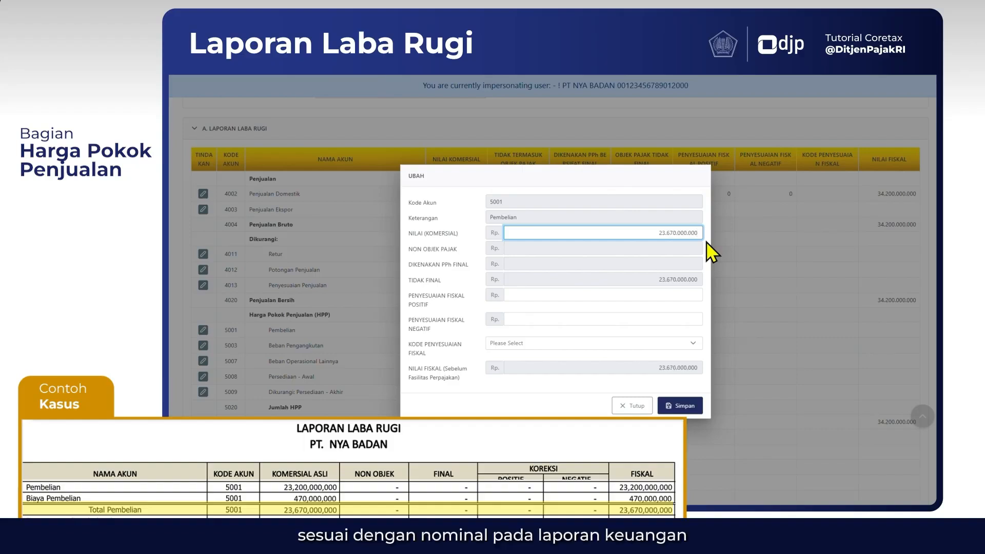
left_click(678, 276)
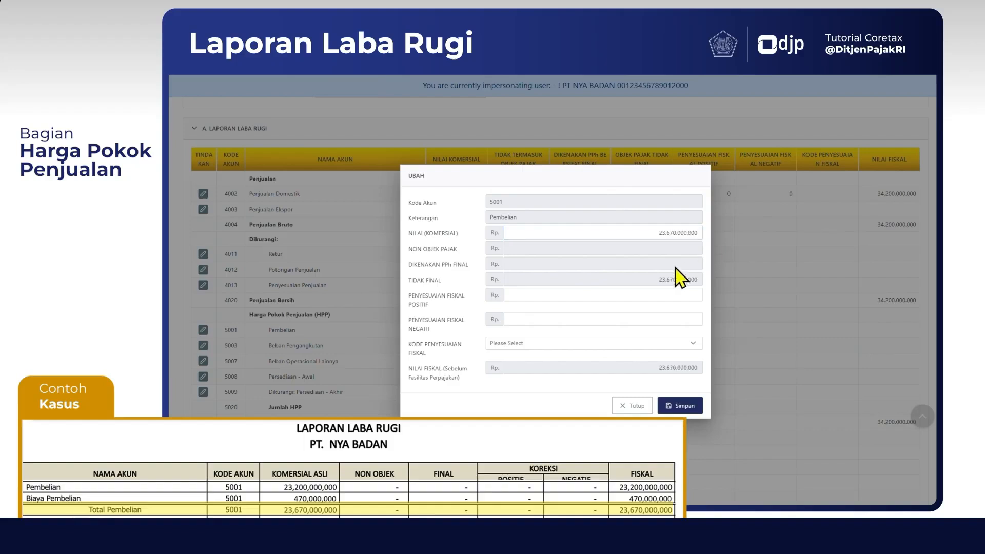
Set both the positive and negative fiscal adjustments of Pembelian to 0 and save the entry
left_click(687, 295)
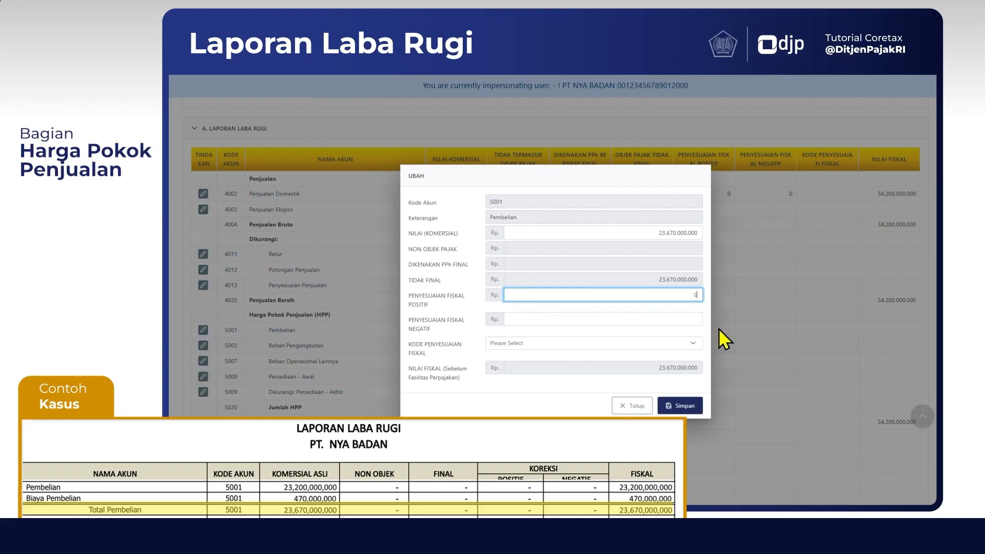
type("0")
key("Tab")
type("0")
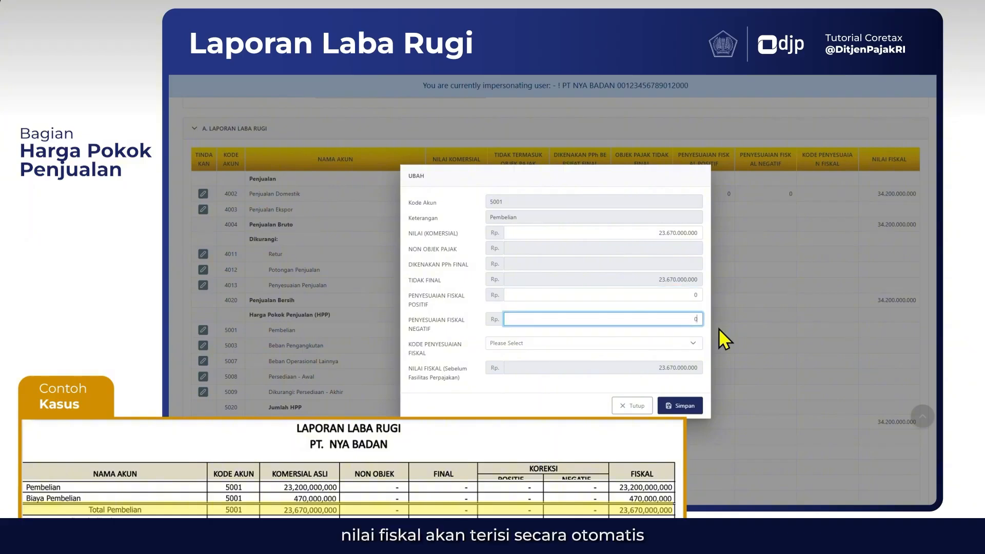
left_click(684, 372)
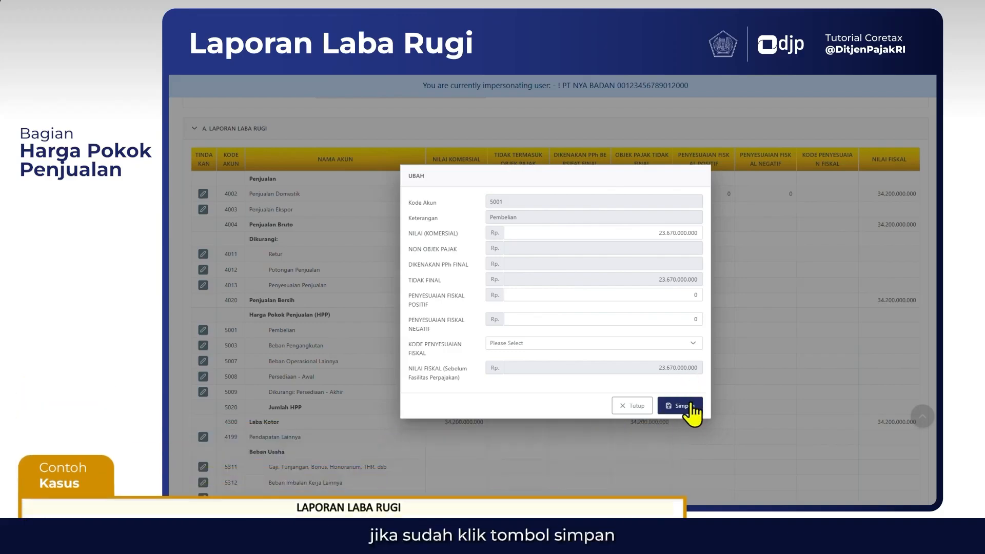
left_click(691, 411)
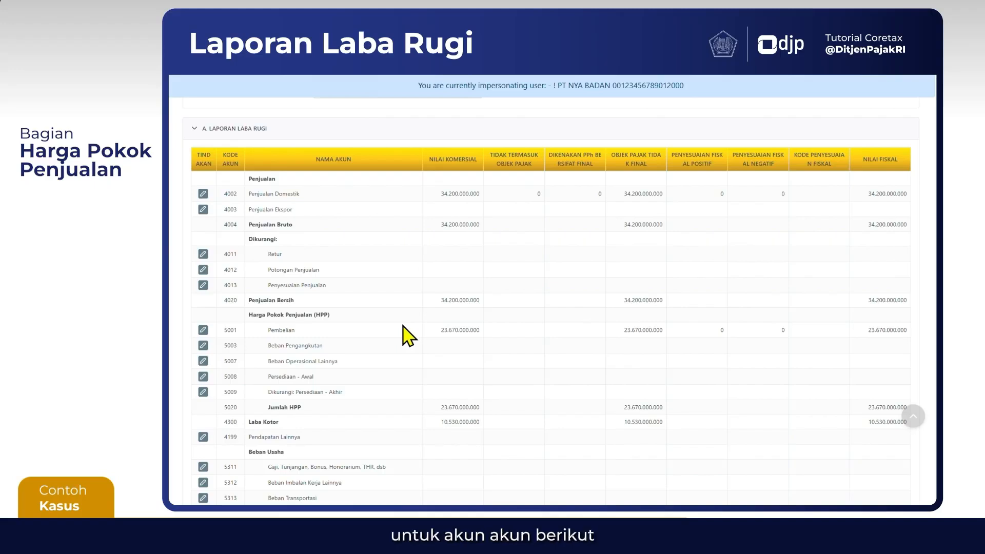
Fill in account 5008 Persediaan - Awal with commercial value 1.200.000.000 and positive and negative fiscal adjustments of 0, and save it
scroll(403, 327, "down", 3)
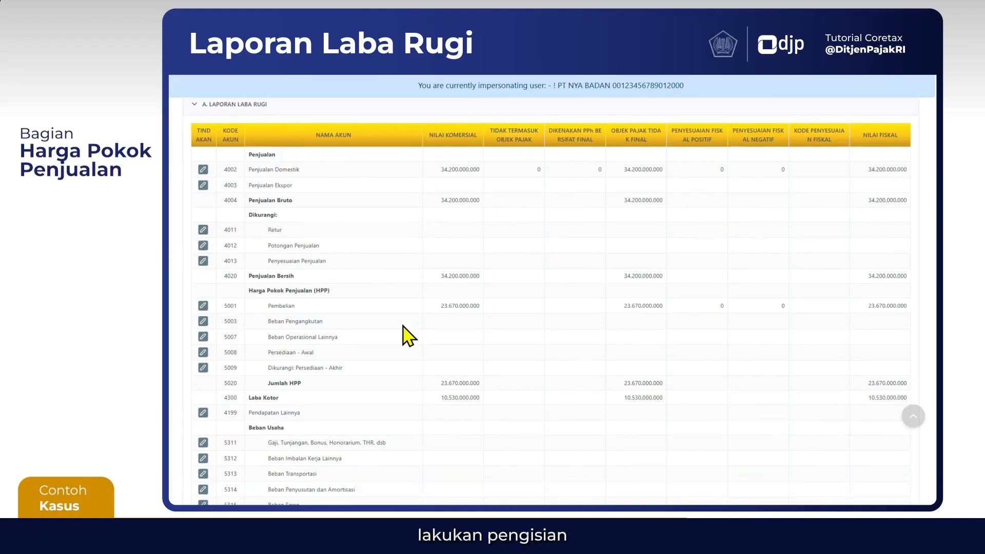
scroll(403, 327, "down", 1)
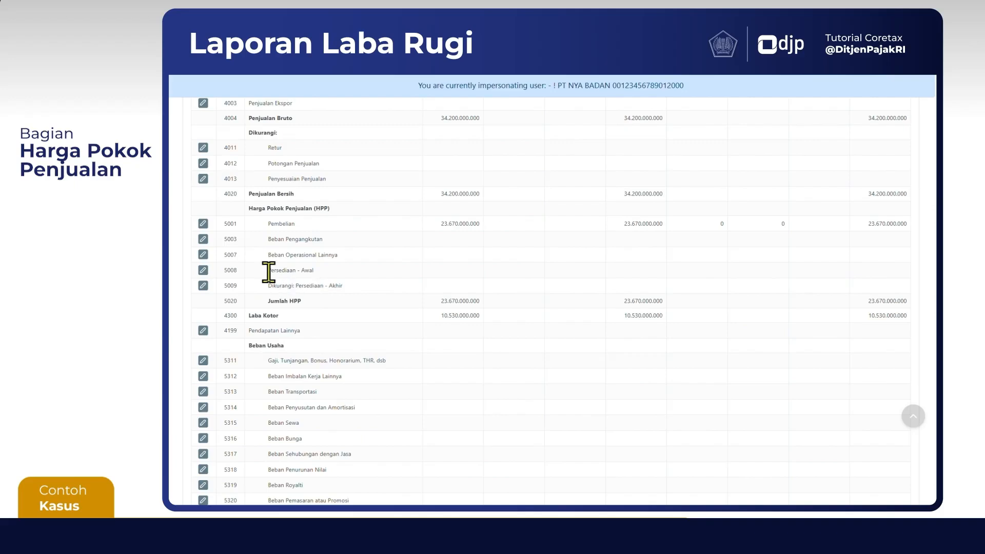
left_click(203, 270)
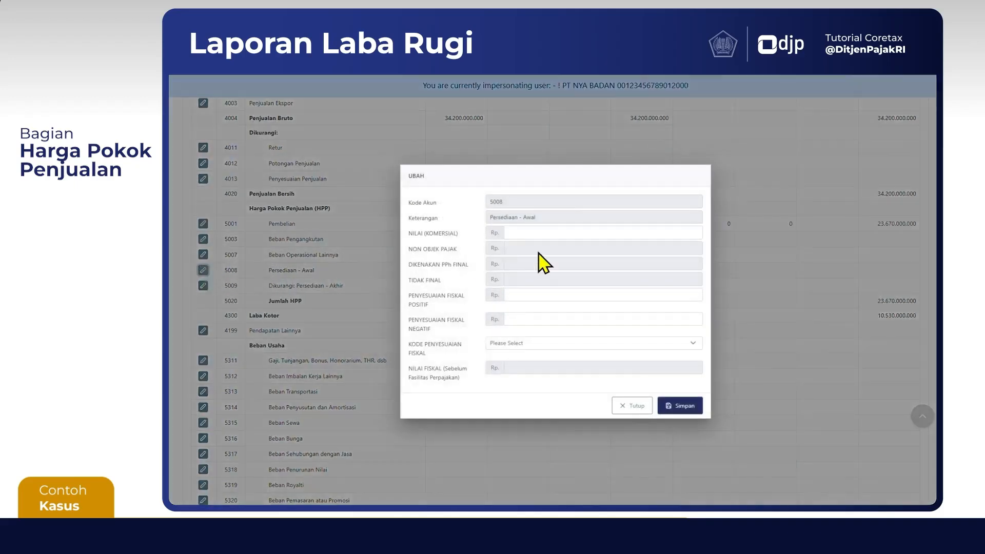
left_click(577, 235)
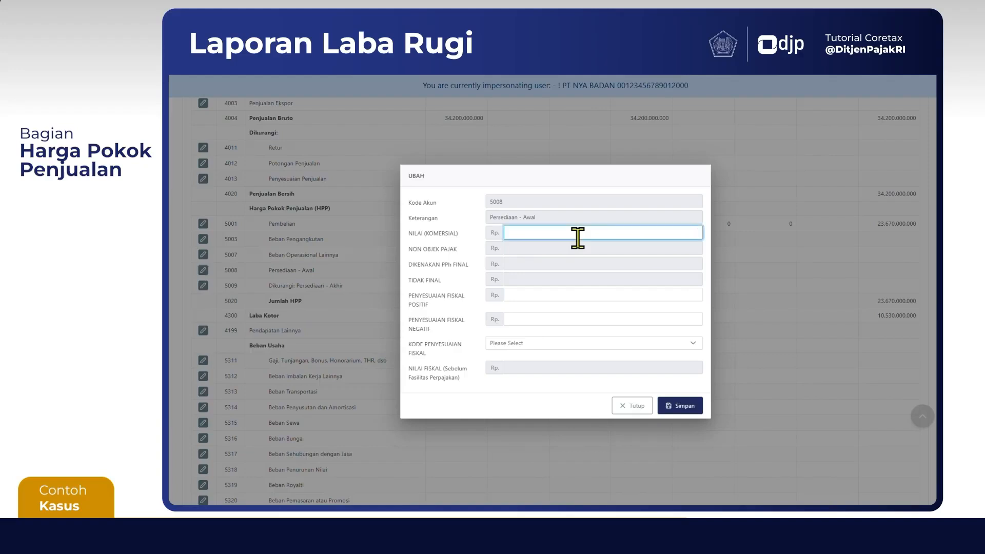
type("1.200.000.000")
key("Tab")
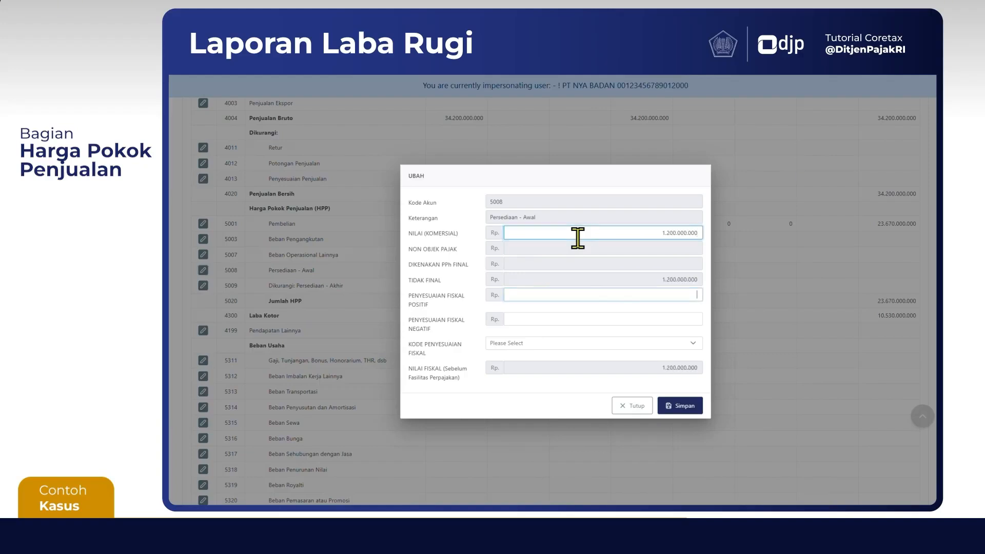
key("Tab")
type("0")
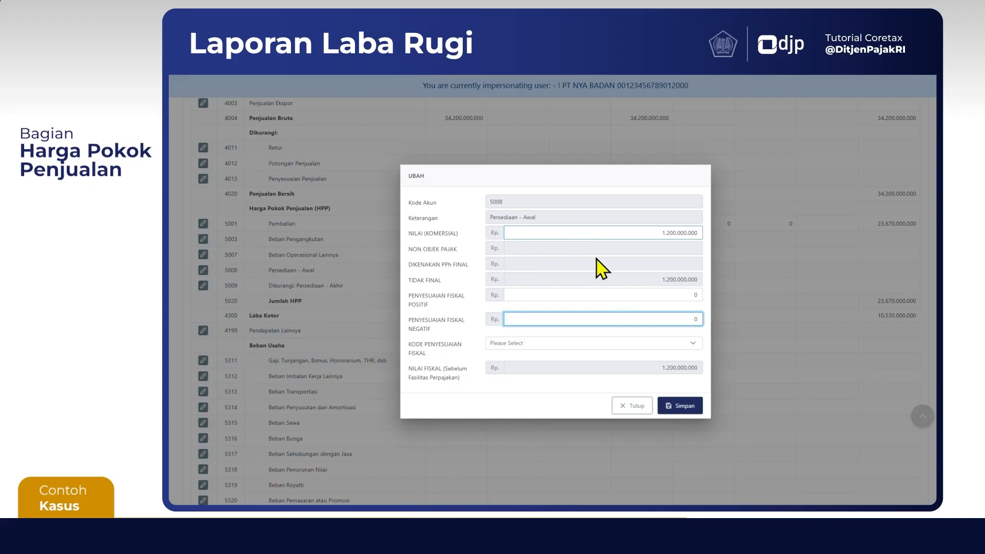
left_click(679, 405)
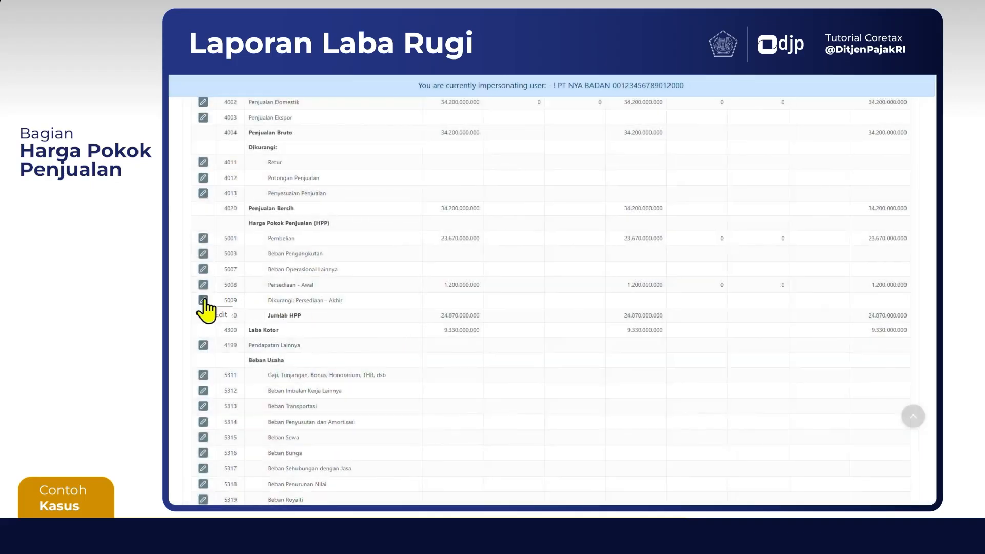
Fill in account 5009 Dikurangi: Persediaan - Akhir with commercial value 7.400.000.000 and both fiscal adjustments at 0, and save it
left_click(203, 301)
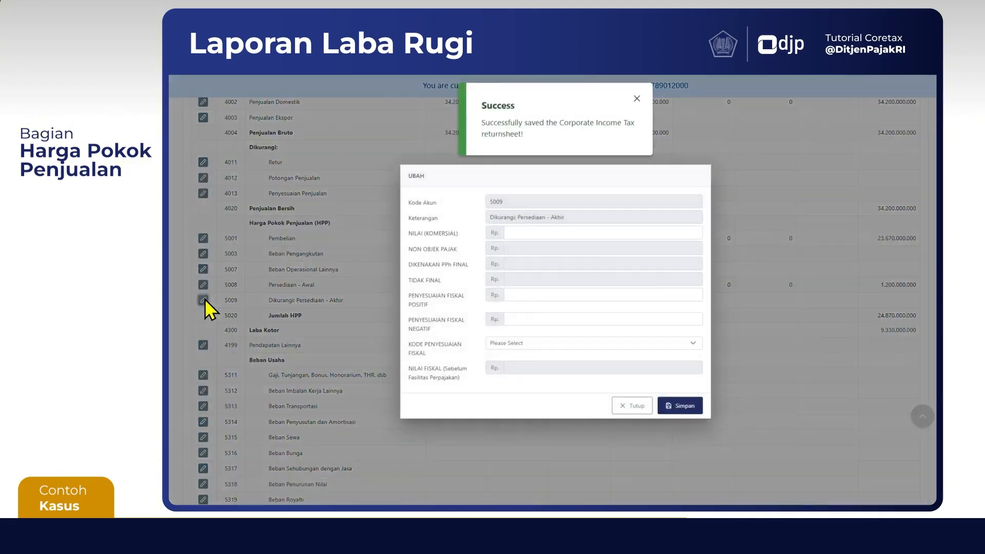
left_click(541, 234)
type("7.40")
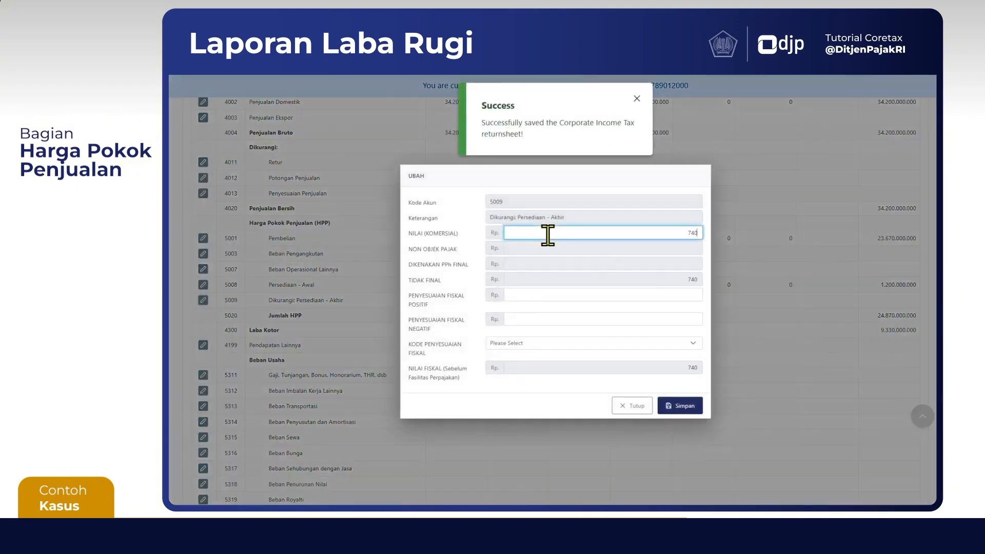
type("0.000.000")
key("Tab")
type("0")
key("Tab")
type("0")
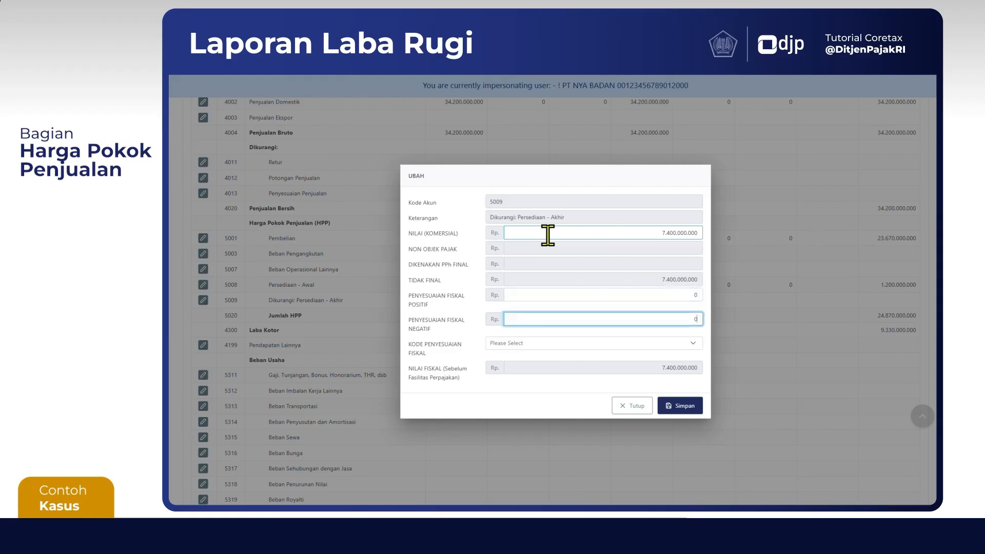
left_click(669, 409)
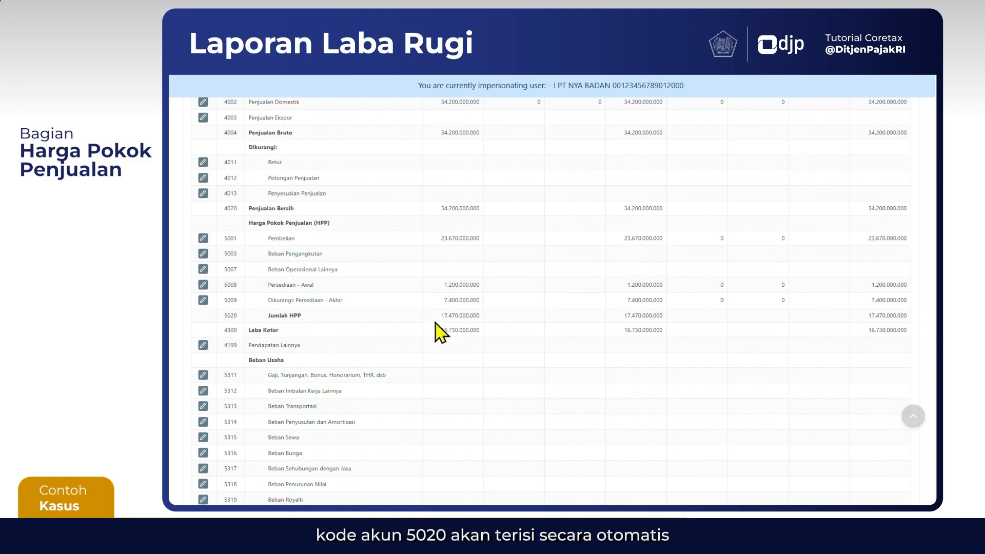
Check the commercial amounts of Jumlah HPP and Laba Kotor, and locate the accounts of the Beban Usaha section
left_click_drag(439, 316, 470, 315)
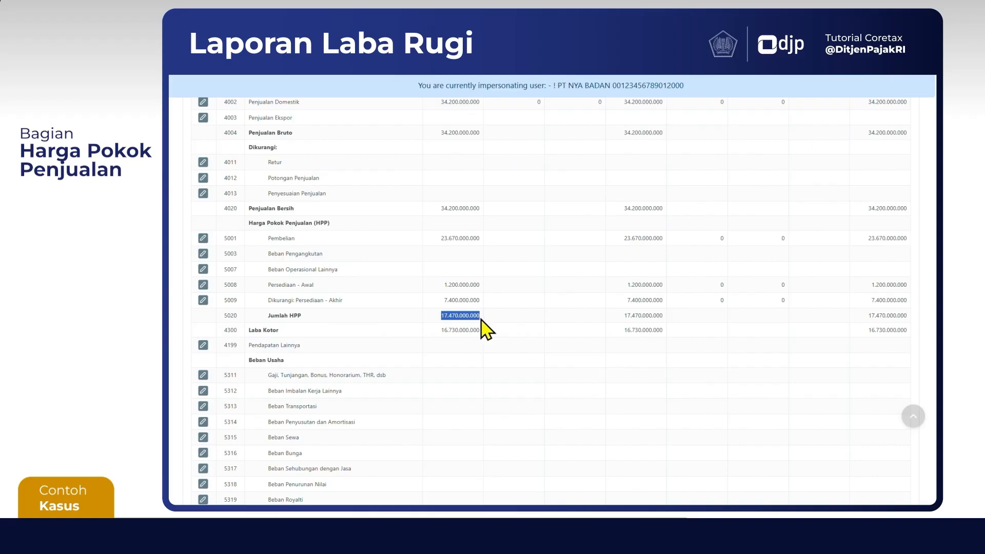
left_click(452, 335)
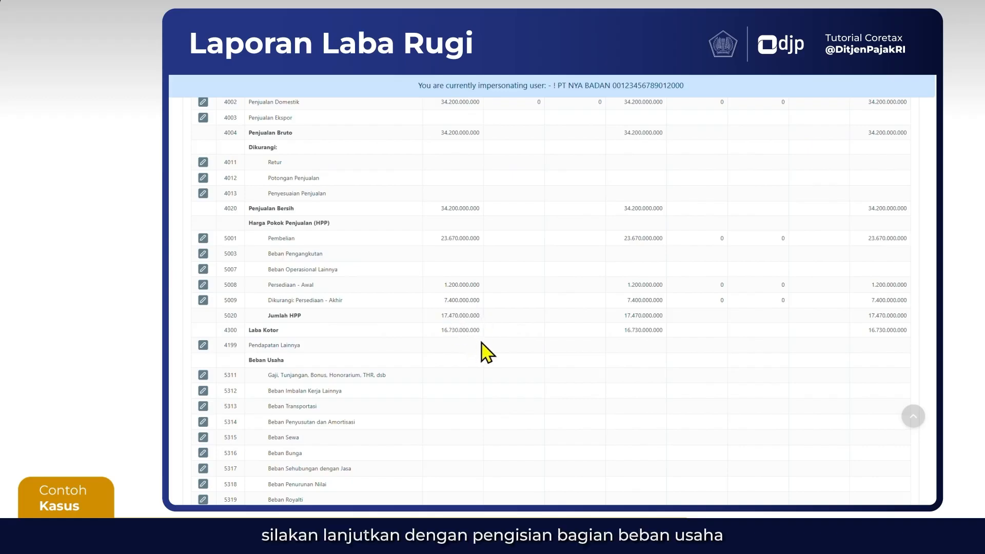
scroll(484, 350, "down", 1)
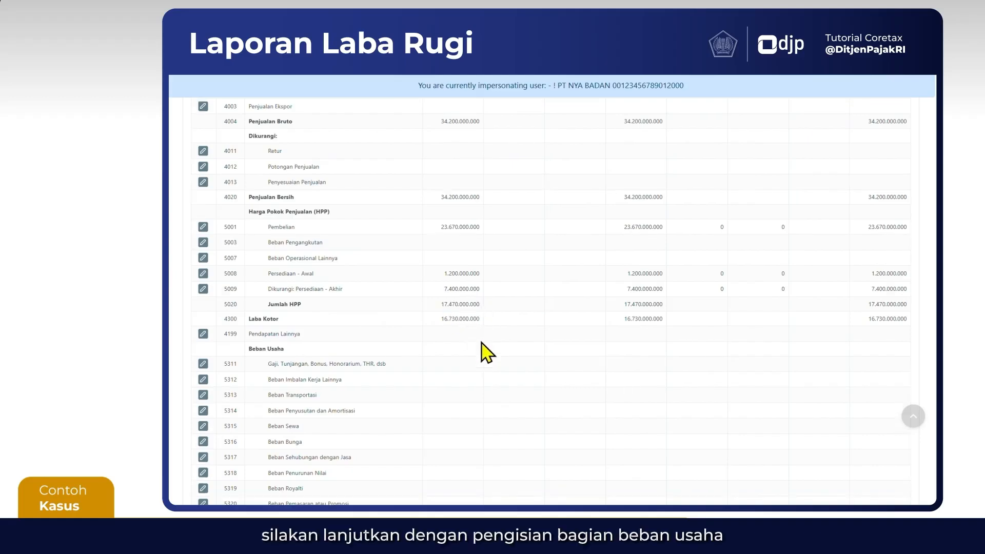
scroll(482, 350, "down", 3)
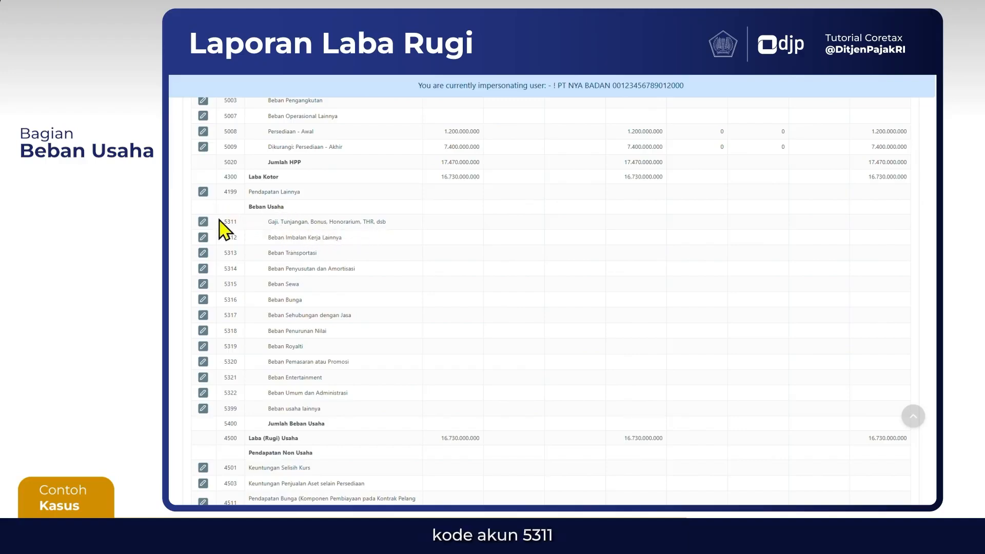
Fill in account 5311 Gaji, Tunjangan, Bonus, Honorarium, THR, dsb with commercial value 5.400.000.000 and both fiscal adjustments at 0, and save it
left_click(202, 221)
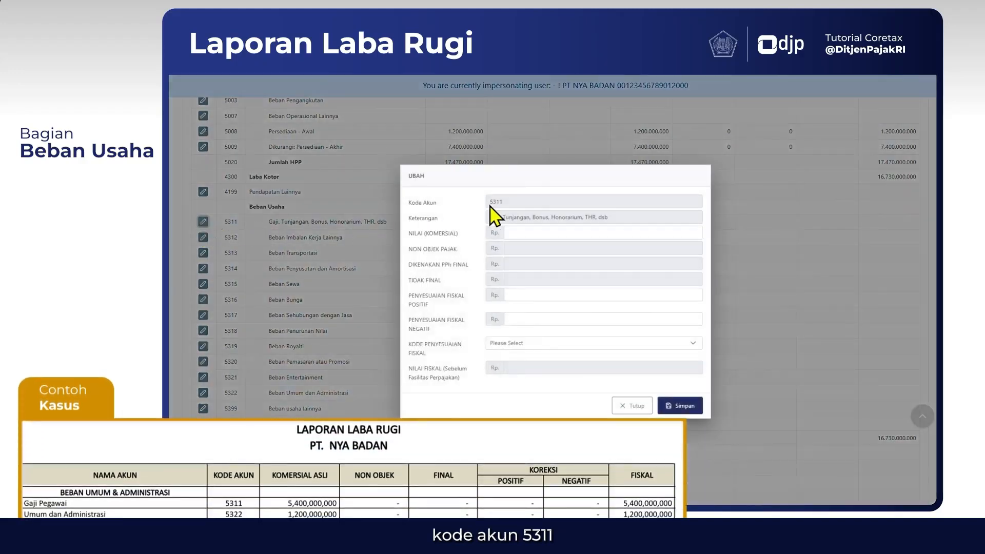
left_click(526, 232)
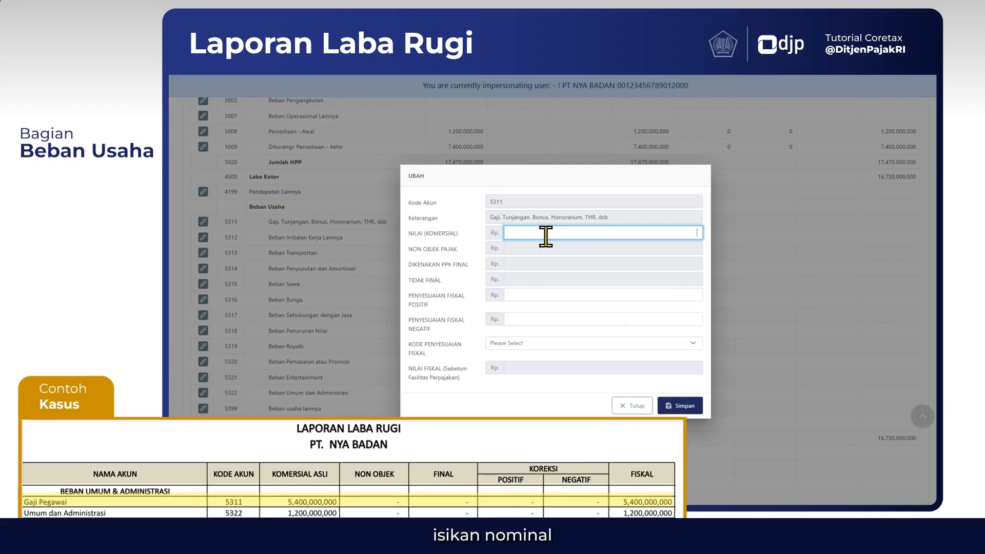
type("5.400.000.000")
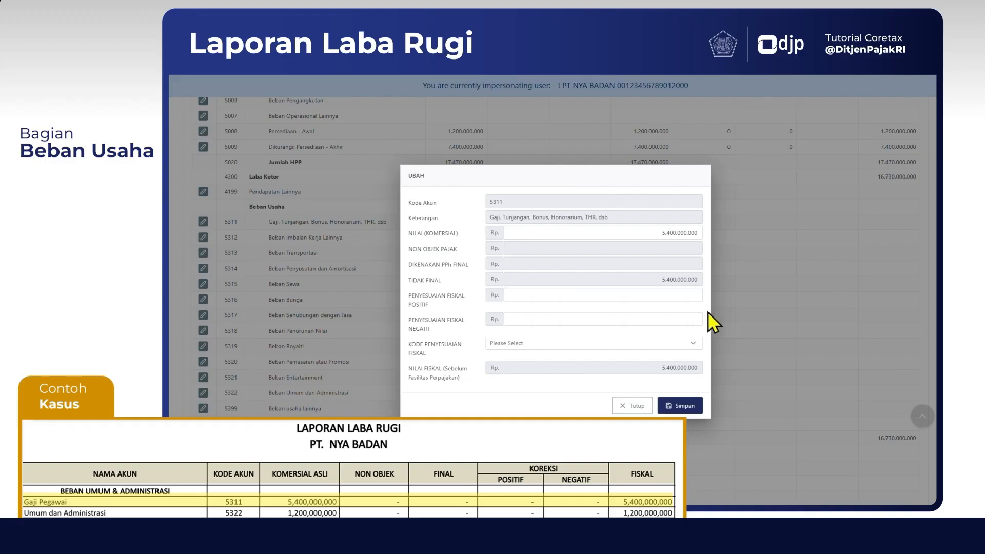
left_click(693, 296)
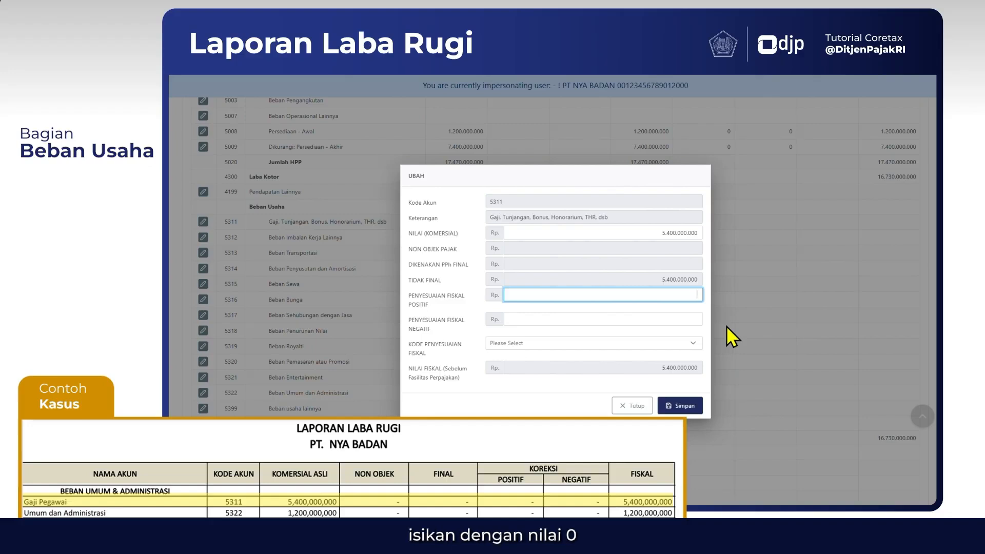
key("Tab")
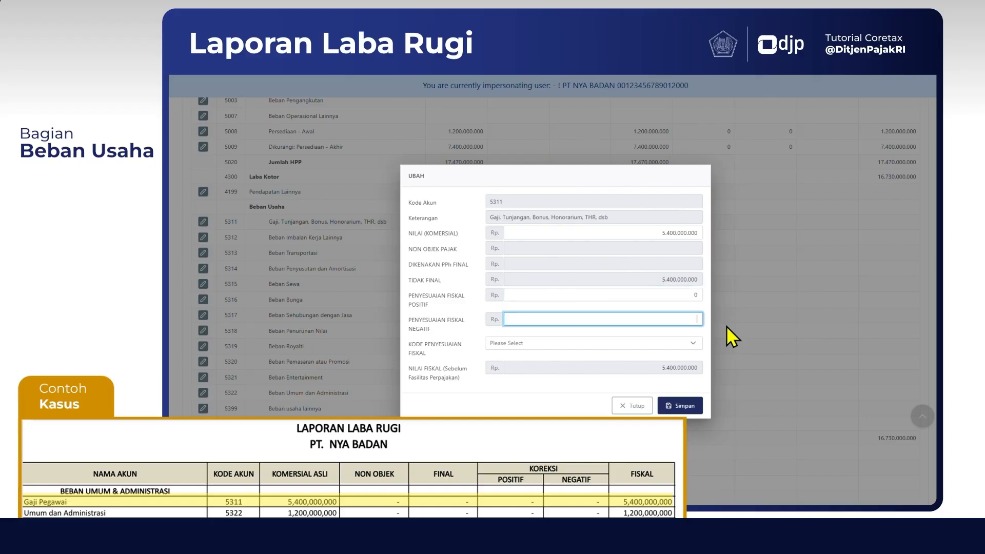
type("0")
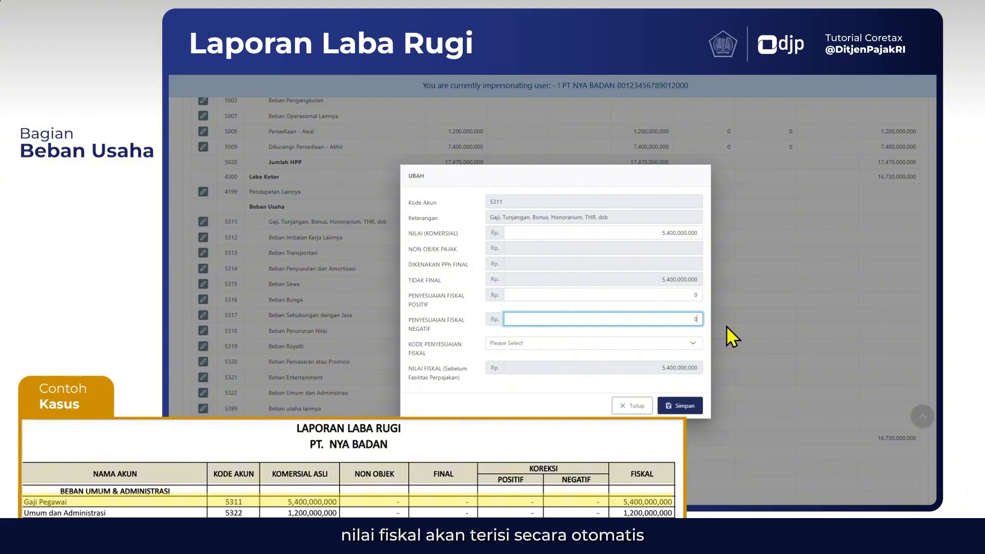
left_click(666, 388)
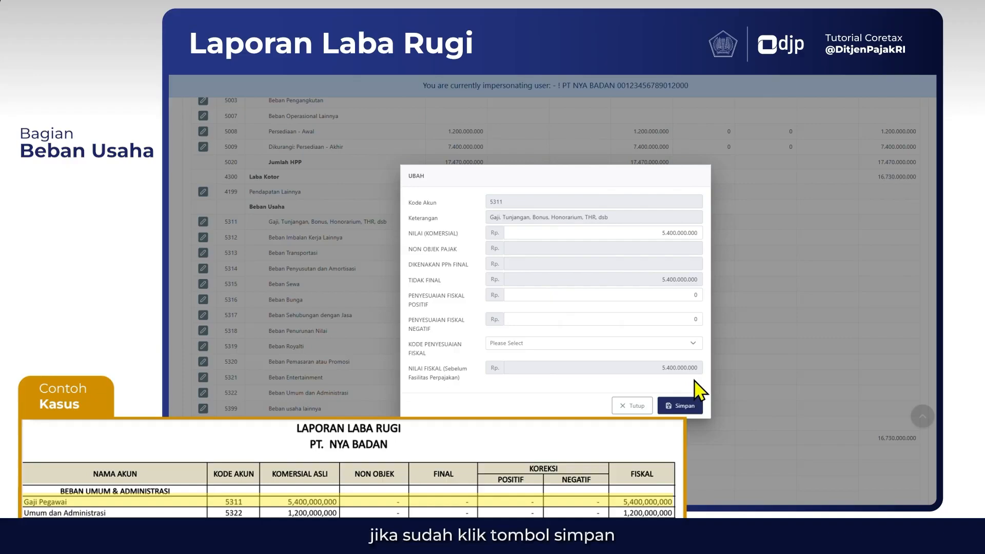
left_click(681, 406)
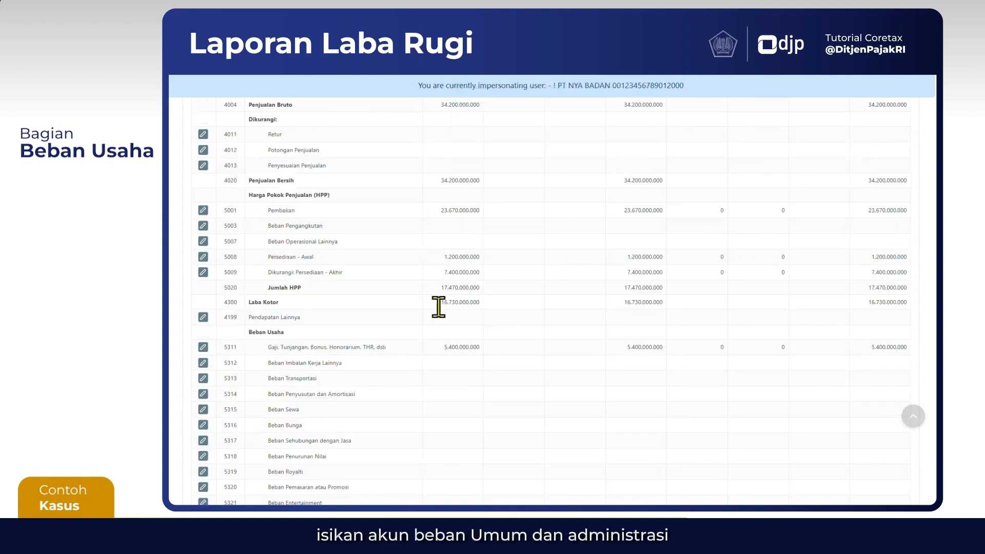
Fill in account 5313 Beban Transportasi with commercial value 750.000.000 and both fiscal adjustments at 0, and save it
scroll(378, 396, "down", 2)
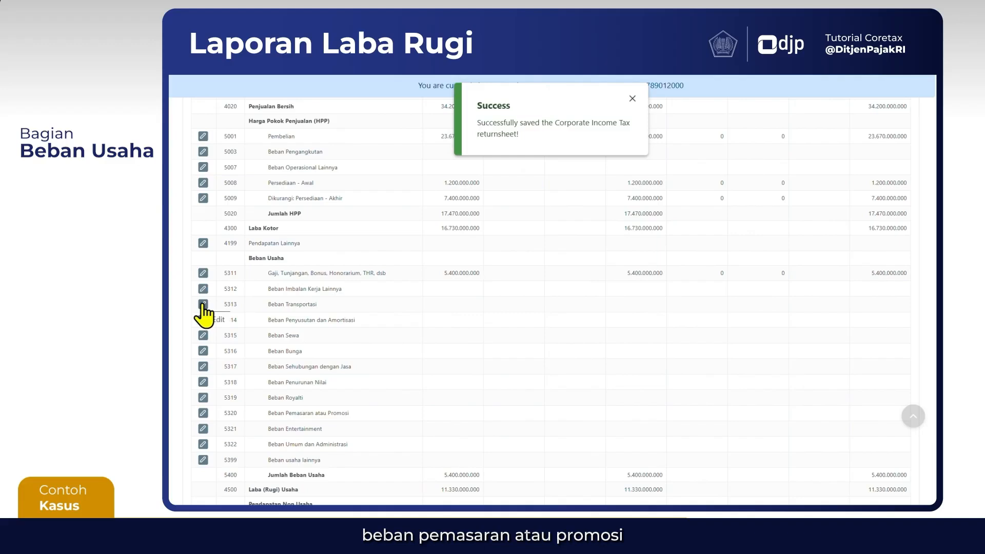
left_click(203, 304)
left_click(562, 231)
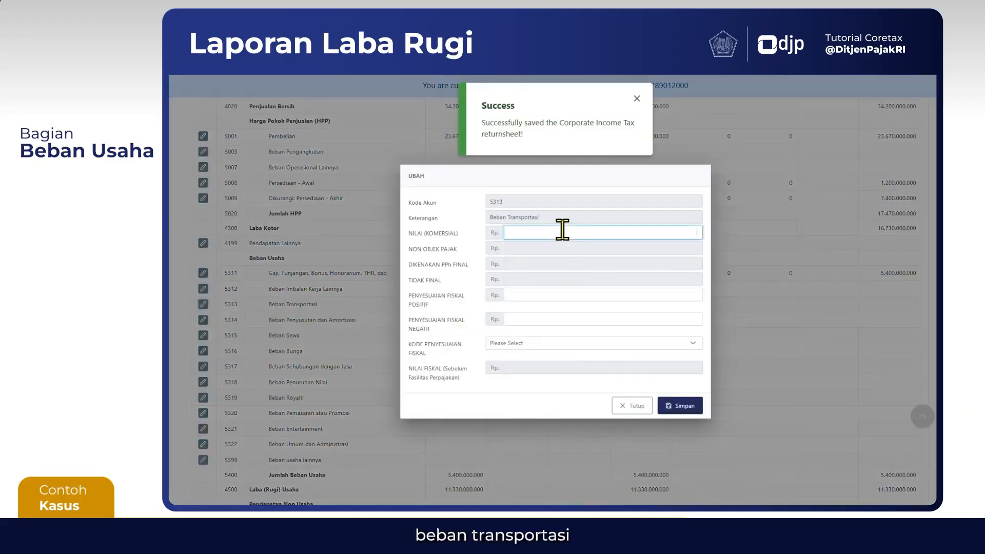
type("7.5")
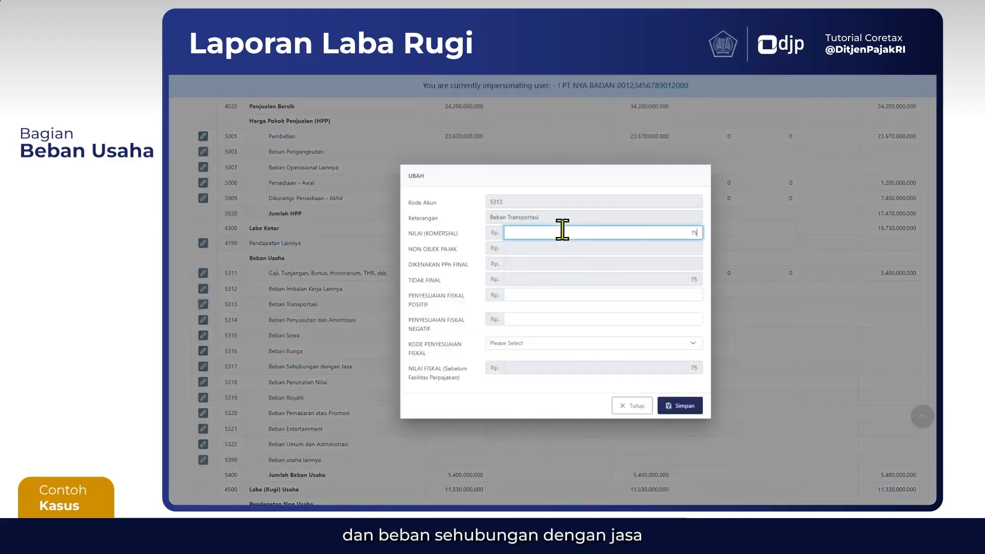
type("00.000")
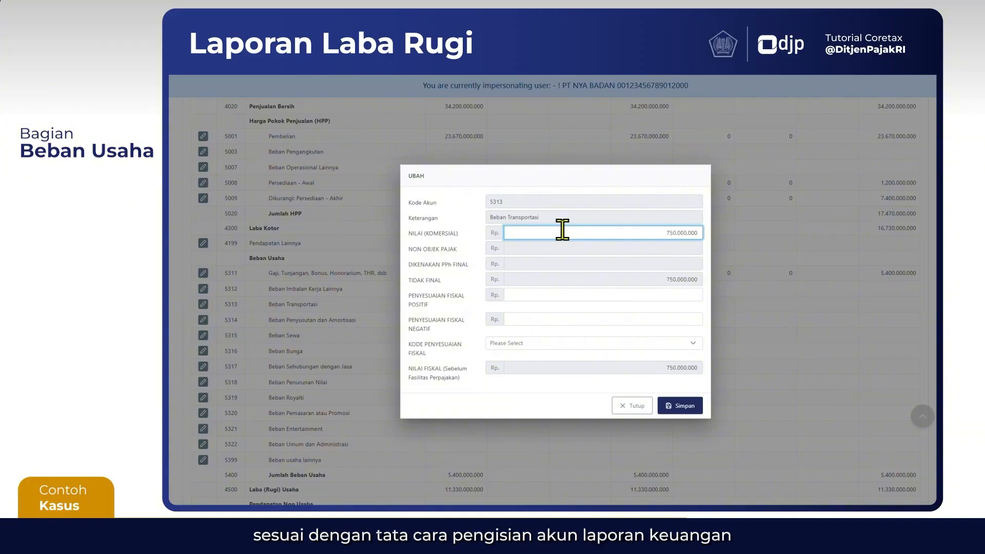
key("Tab")
key("Tab")
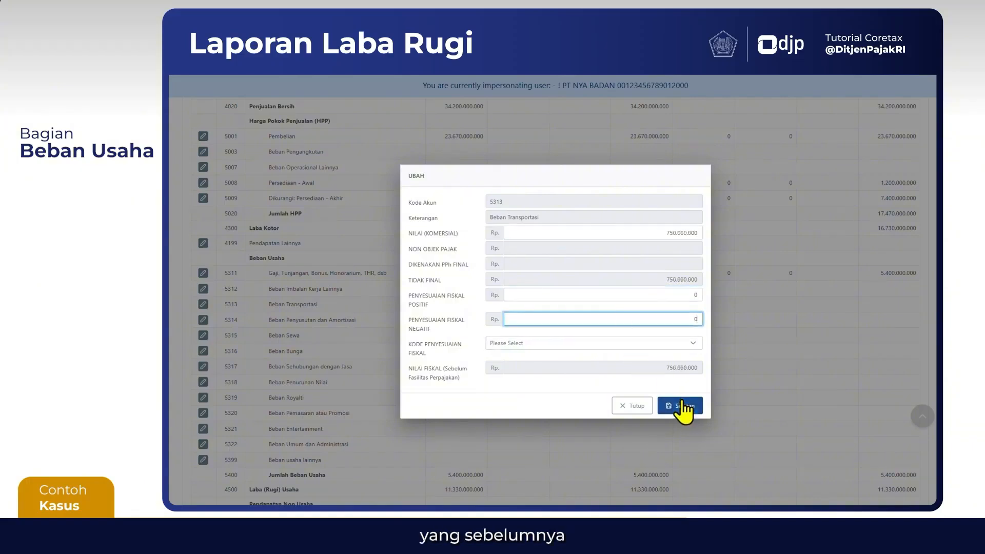
left_click(684, 407)
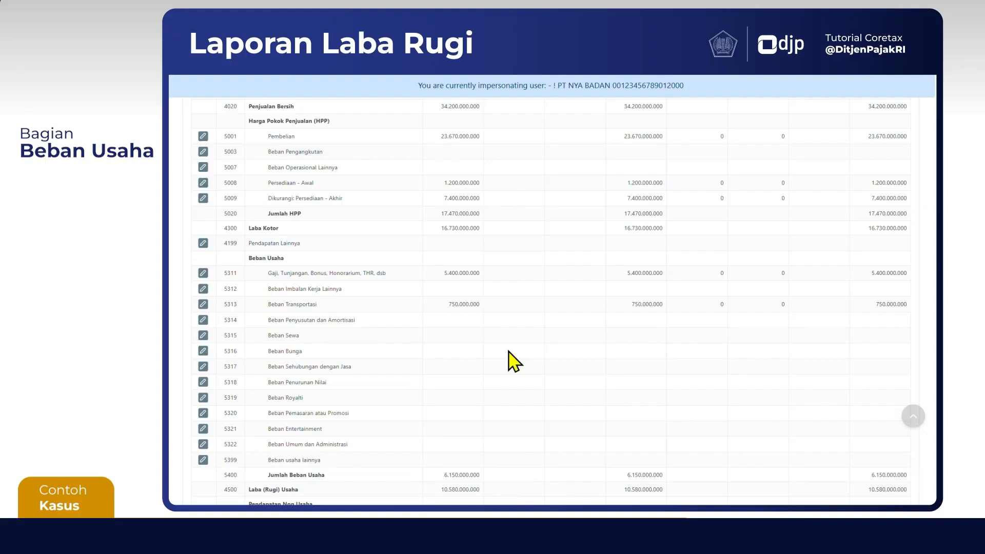
Fill in account 5317 Beban Sehubungan dengan Jasa with commercial value 1.200.000.000 and both fiscal adjustments at 0, and save it
left_click(203, 366)
left_click(581, 232)
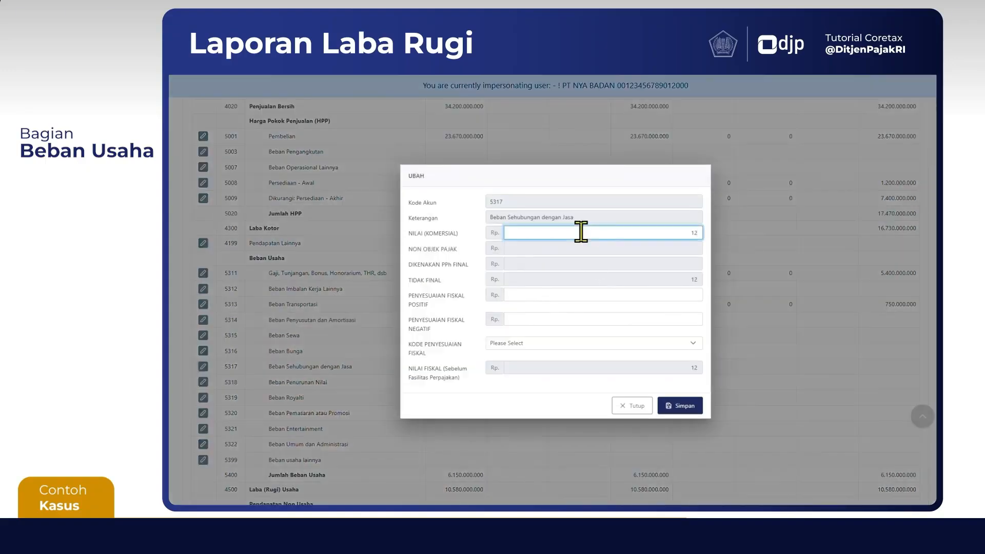
type("0000000")
key("Tab")
key("Tab")
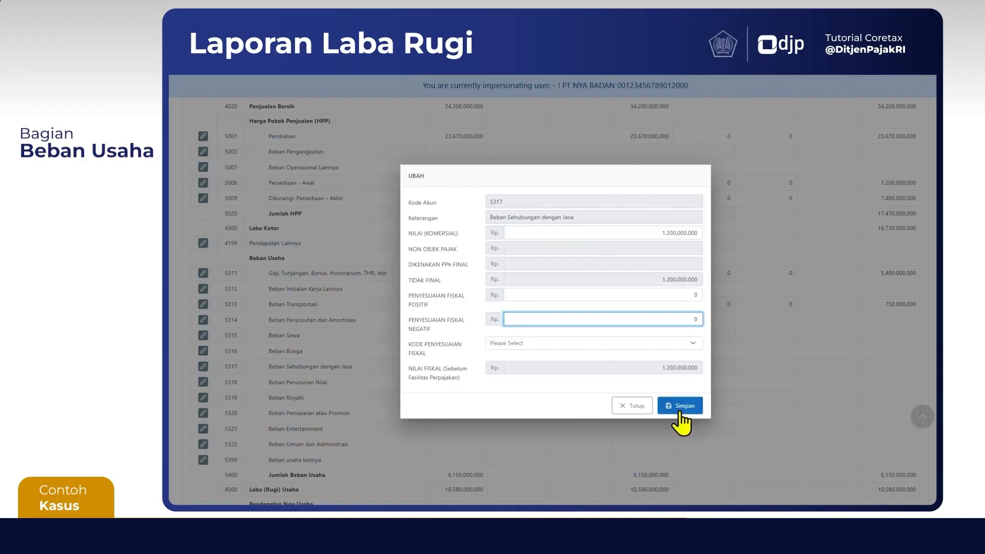
left_click(680, 406)
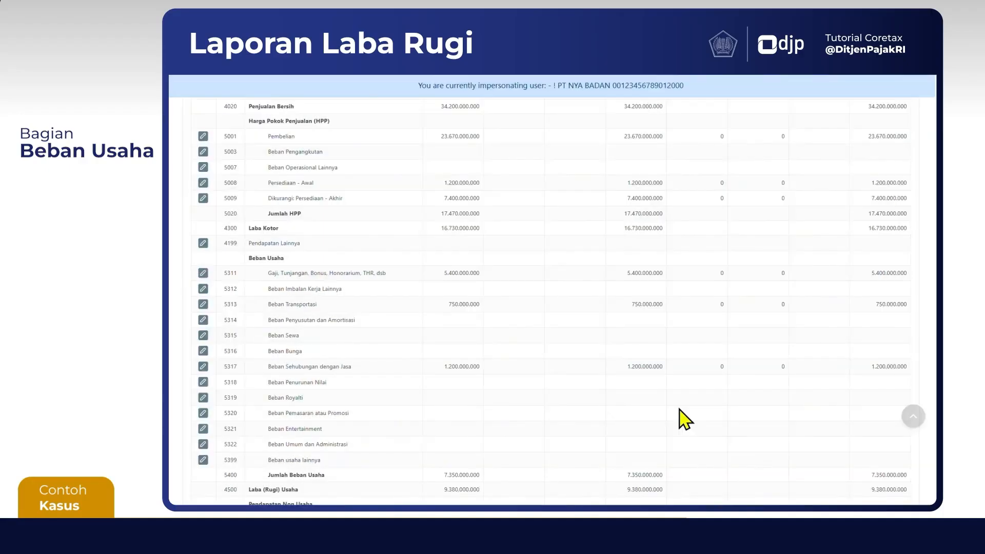
Fill in account 5320 Beban Pemasaran atau Promosi with commercial value 120.000.000 and both fiscal adjustments at 0, and save it
left_click(205, 413)
left_click(580, 233)
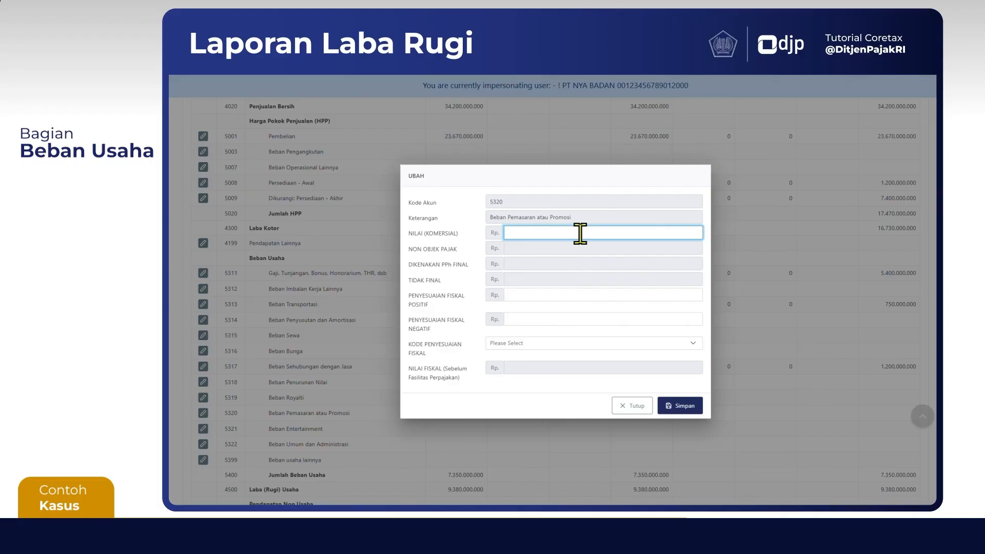
type("120.000.000")
key("Tab")
key("Tab")
left_click(686, 408)
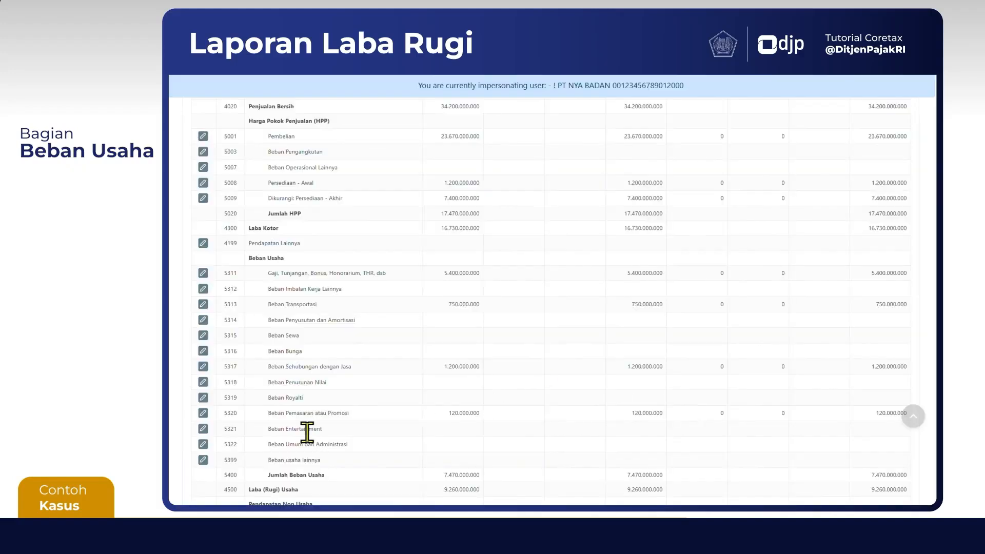
Fill in account 5322 Beban Umum dan Administrasi with commercial value 1.200.000.000 and both fiscal adjustments at 0, and save it
left_click(203, 444)
left_click(675, 233)
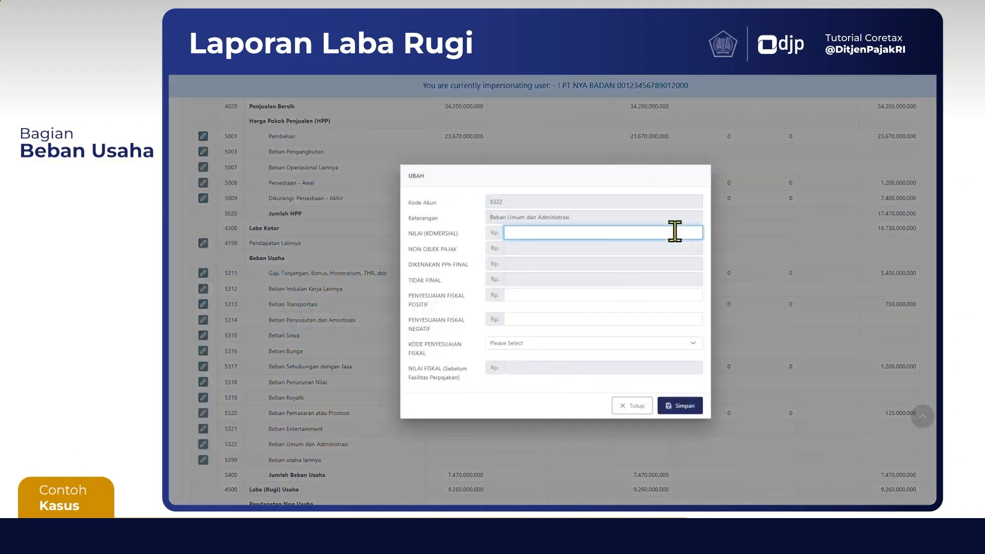
type("1200000000")
key("Tab")
key("Tab")
left_click(689, 409)
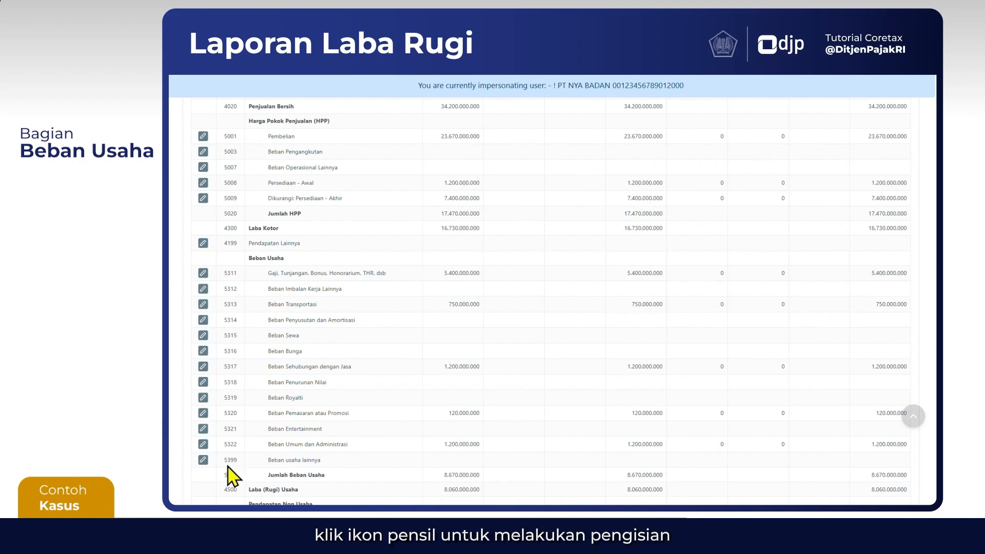
Enter commercial value 120.000.000, positive fiscal adjustment 120.000.000 and negative fiscal adjustment 0 for account 5399 Beban usaha lainnya
left_click(203, 460)
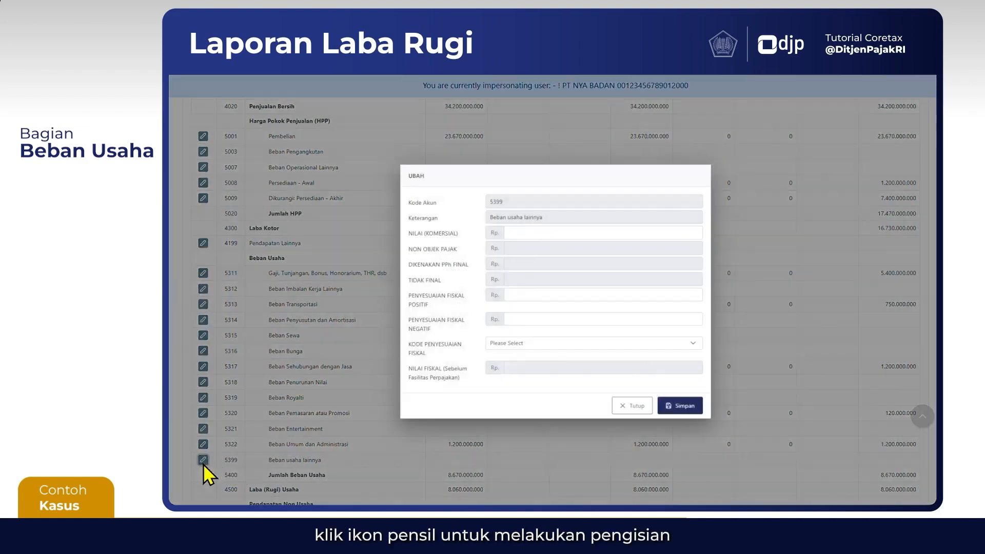
left_click(630, 233)
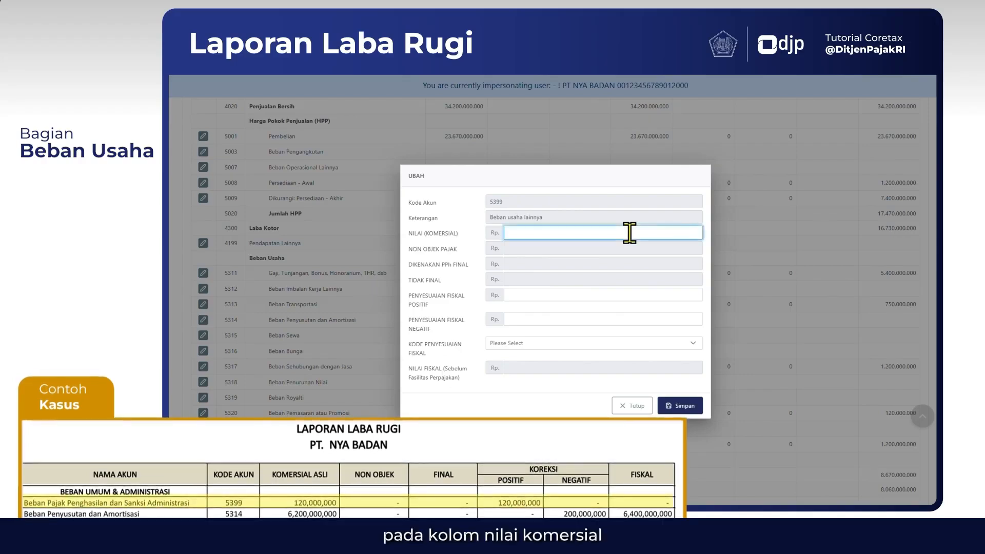
type("120")
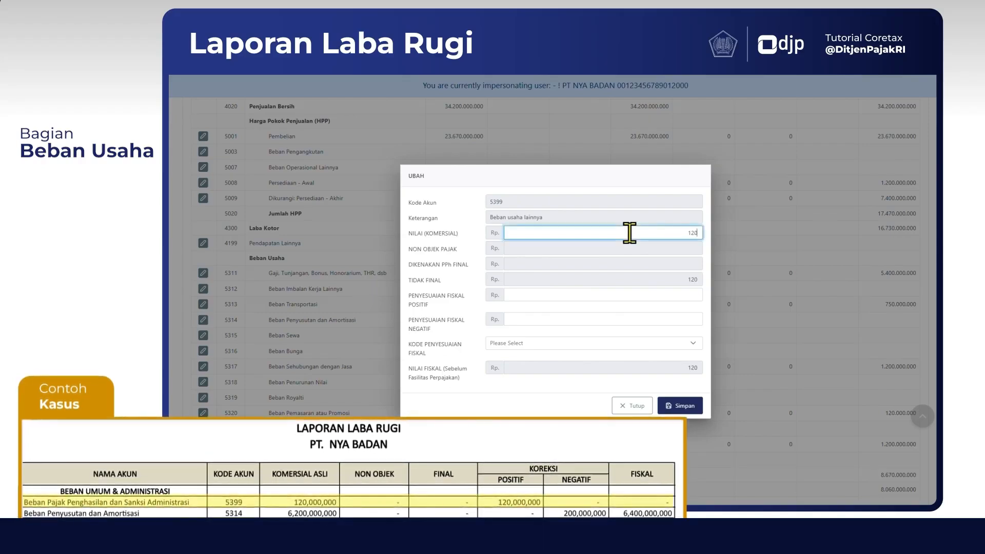
type("2.000.000")
left_click(690, 281)
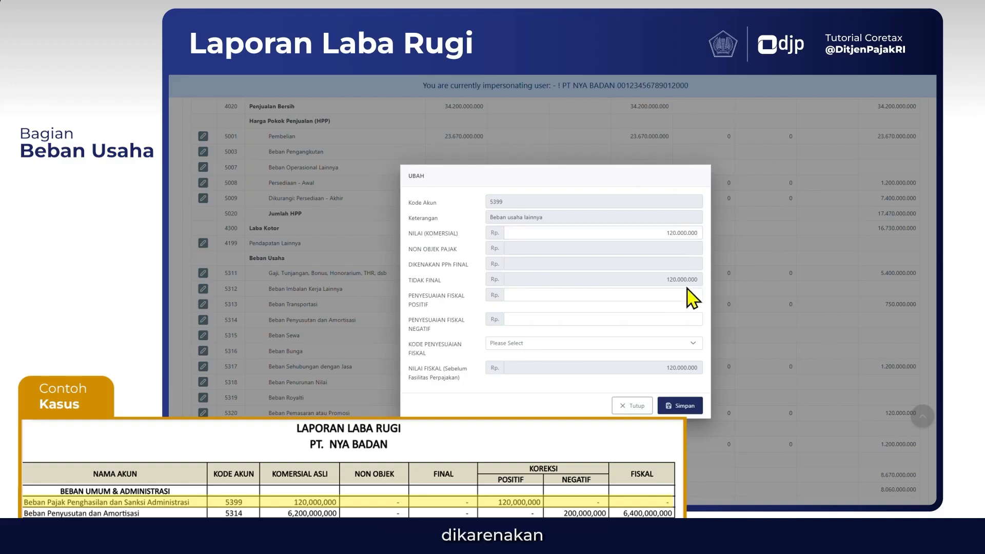
left_click(662, 295)
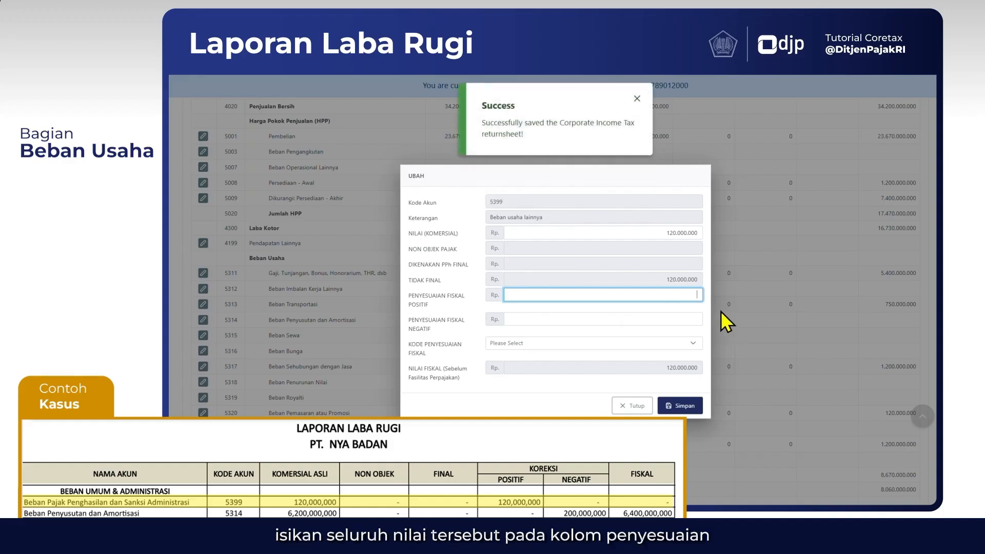
type("00000")
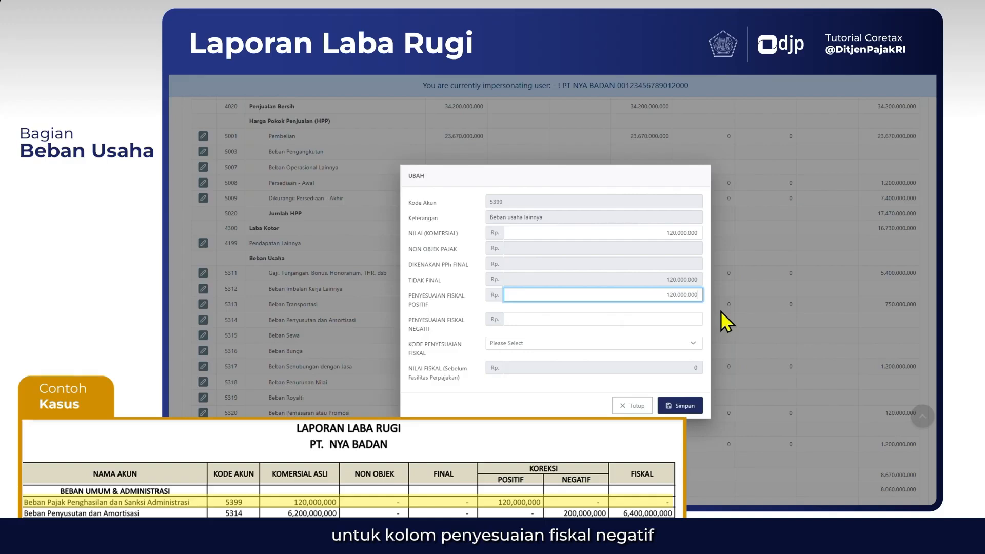
key("Tab")
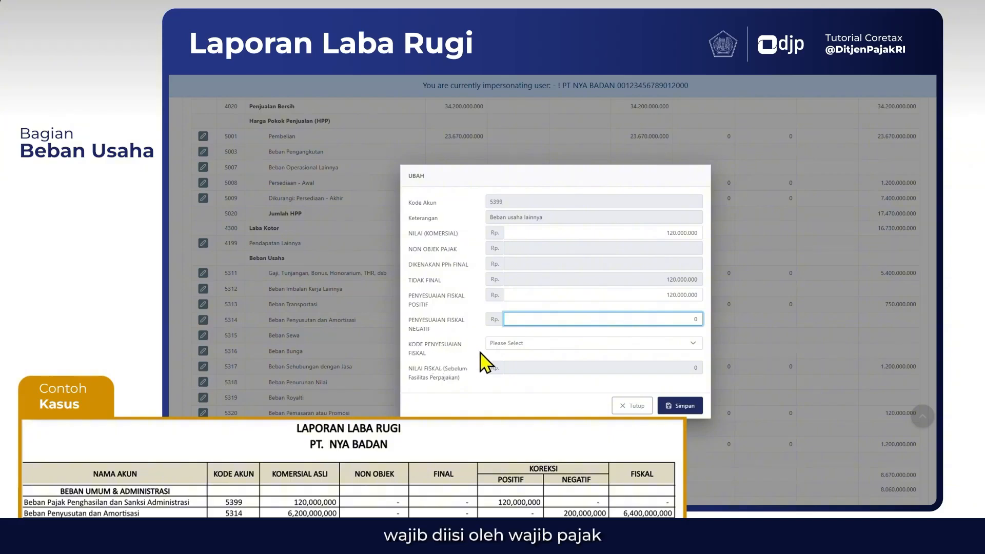
Find FPO-08 Sanksi administrasi among the fiscal adjustment codes and select it for account 5399
left_click(516, 343)
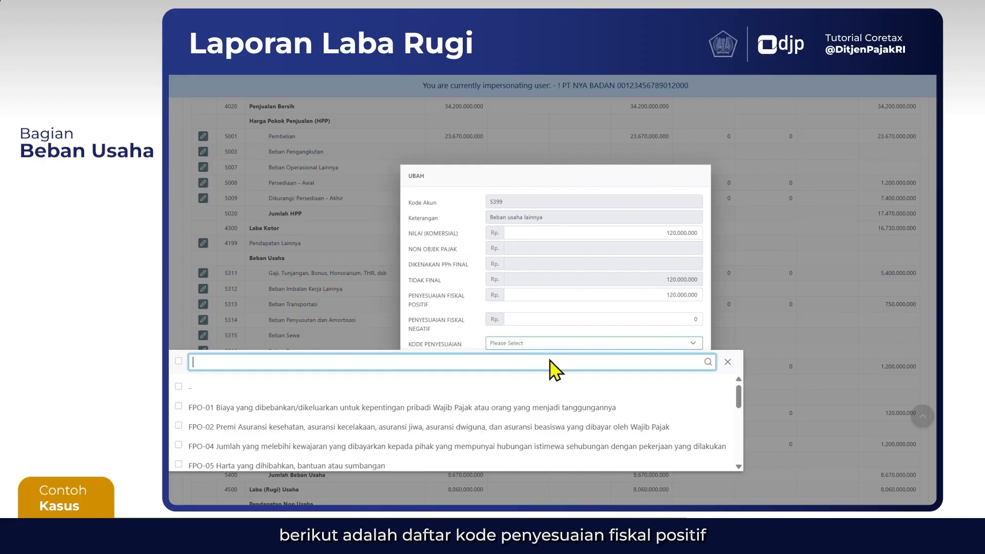
mouse_move(738, 397)
left_mouse_down()
mouse_move(747, 454)
mouse_move(733, 391)
left_mouse_up()
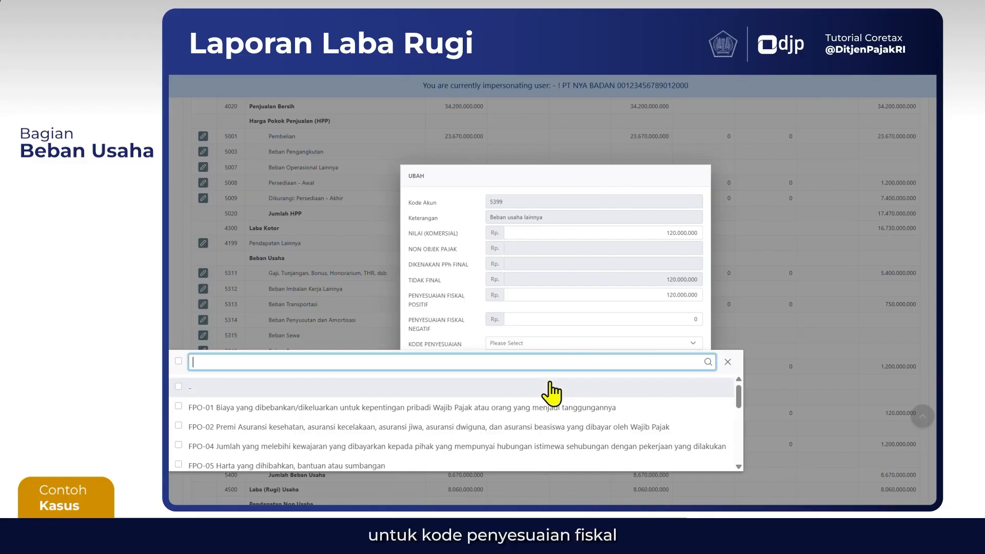
type("FPO")
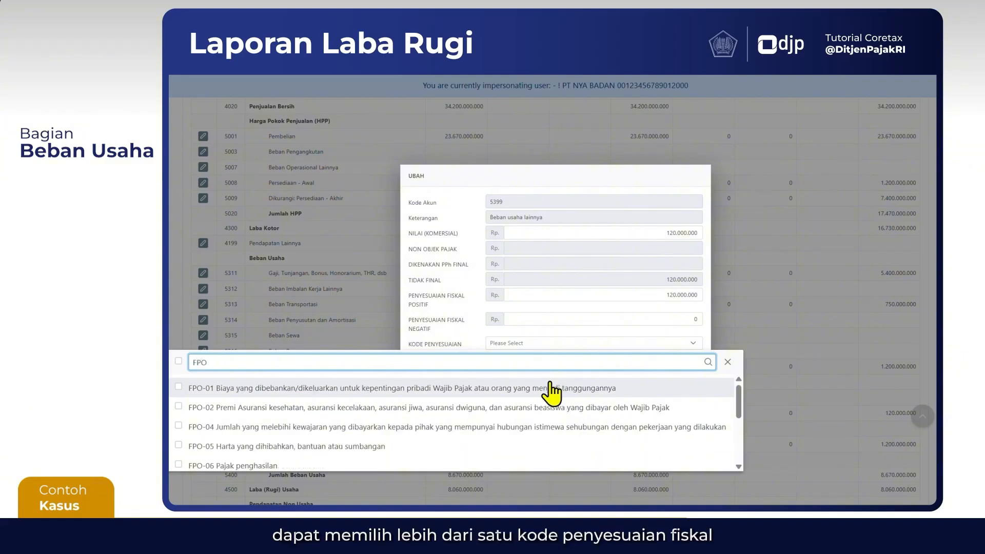
type("-08")
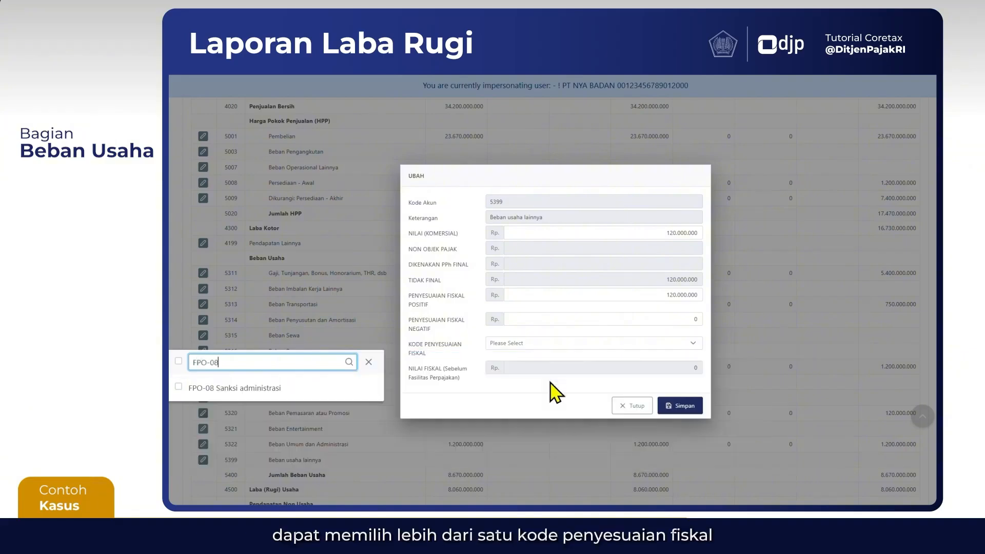
left_click(185, 388)
Add FPO-06 Pajak penghasilan as a second fiscal adjustment code for account 5399 and save the account
left_click(233, 366)
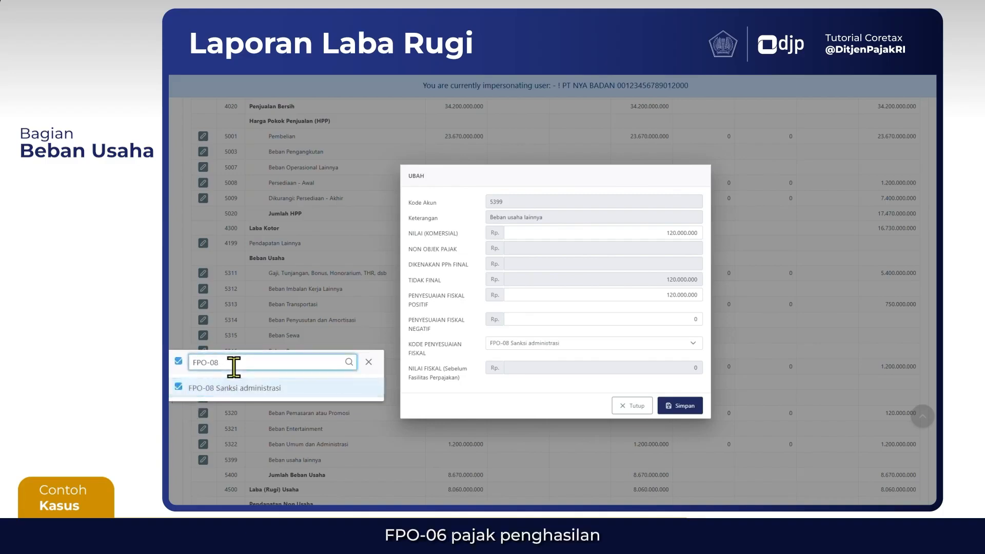
key("BackSpace")
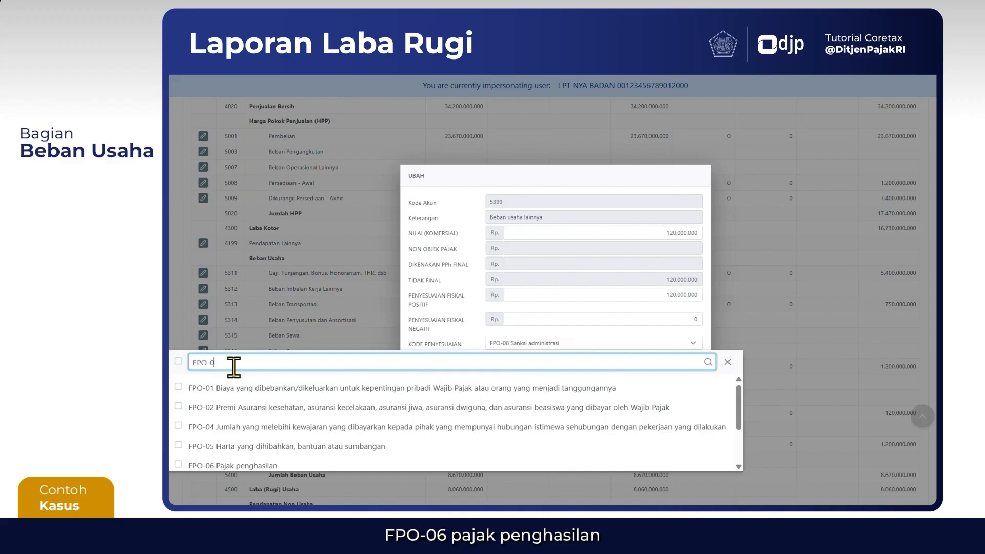
type("6")
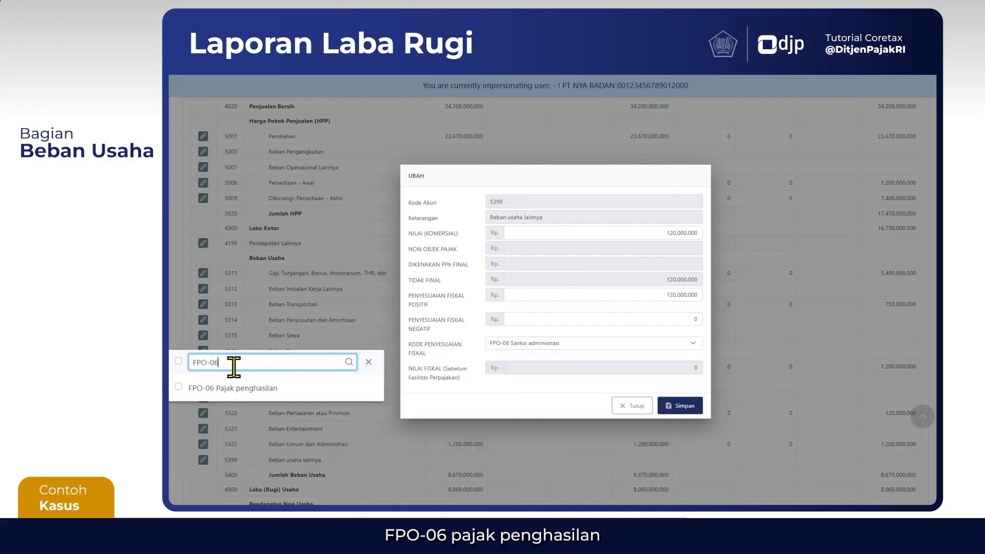
left_click(179, 388)
left_click(530, 390)
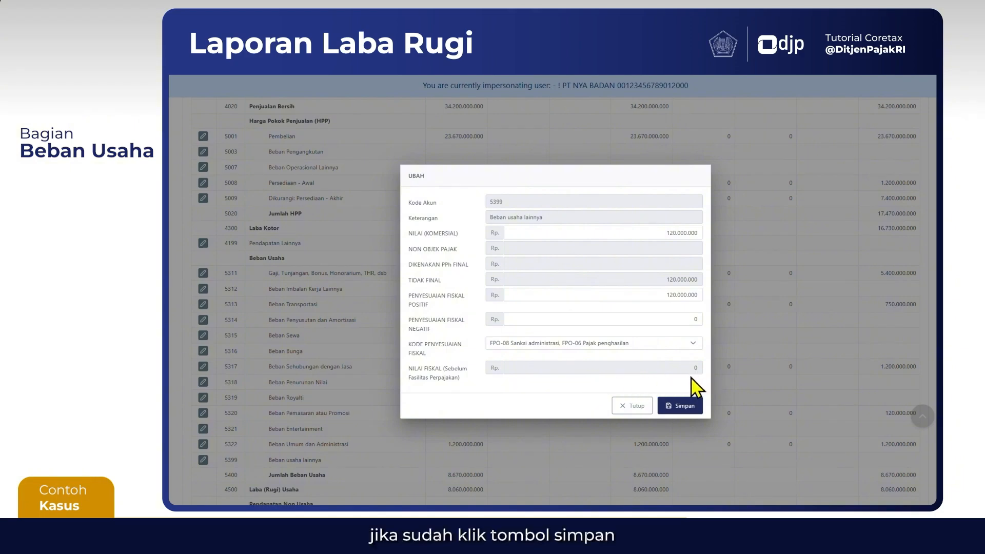
left_click(684, 406)
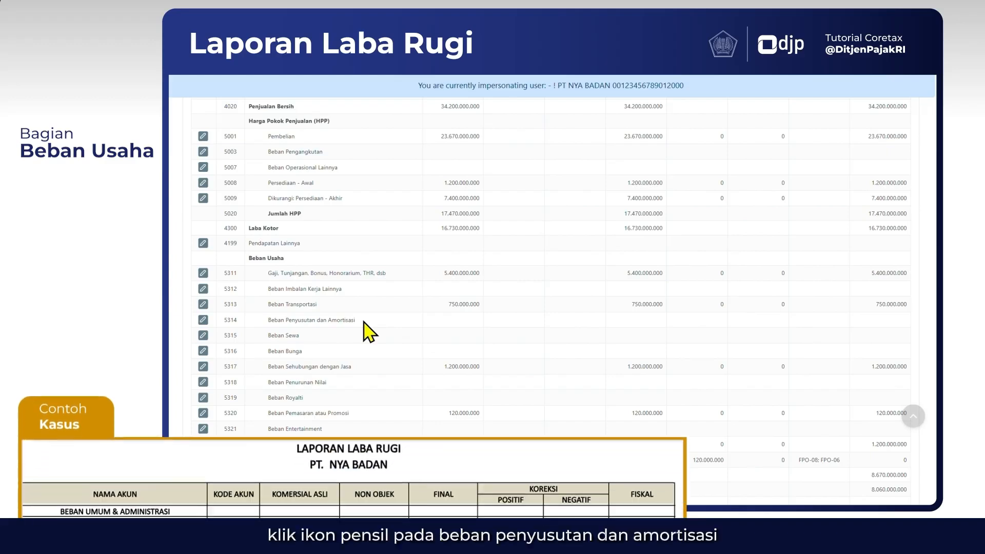
Enter commercial value 6.200.000.000, positive fiscal adjustment 0 and negative fiscal adjustment 200.000.000 for account 5314 Beban Penyusutan dan Amortisasi
left_click(203, 321)
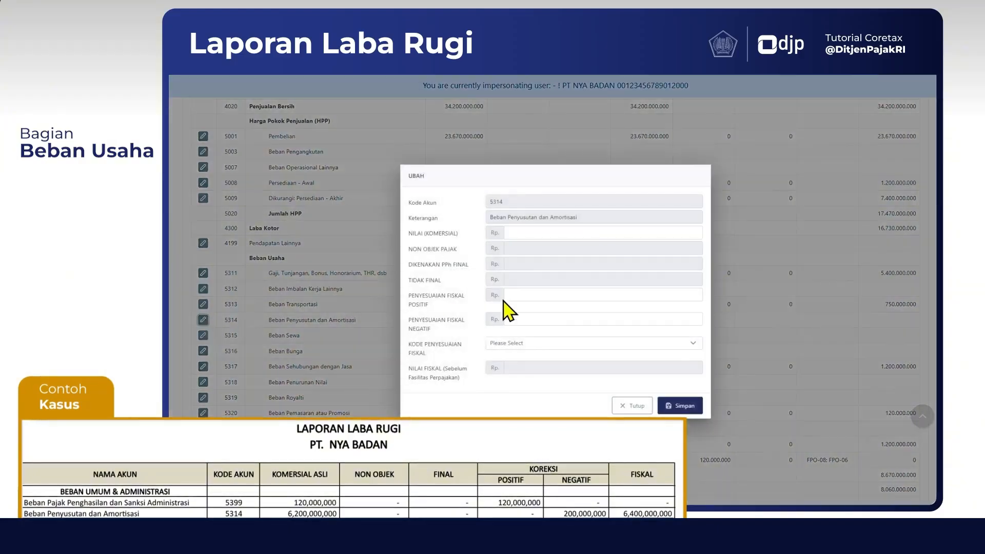
left_click(668, 232)
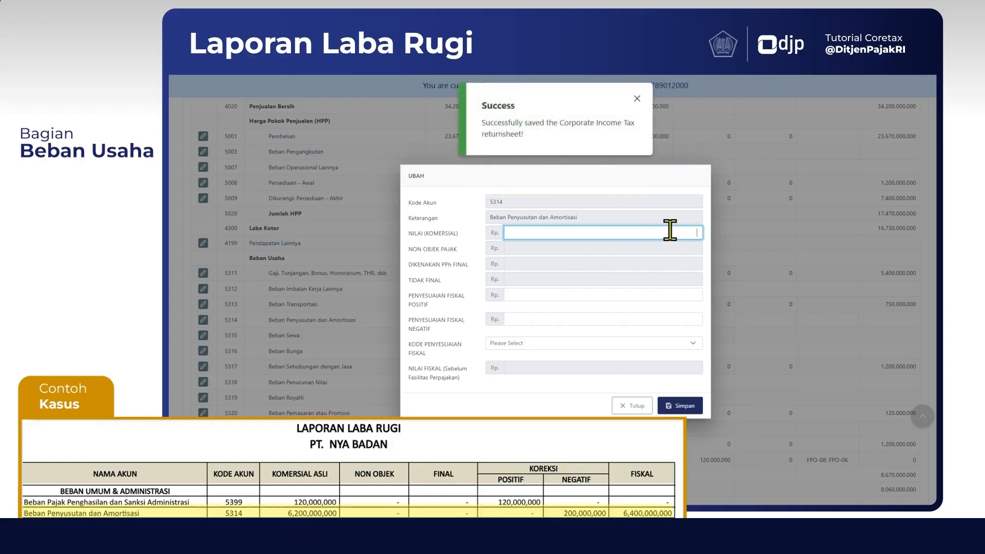
type("6200000000")
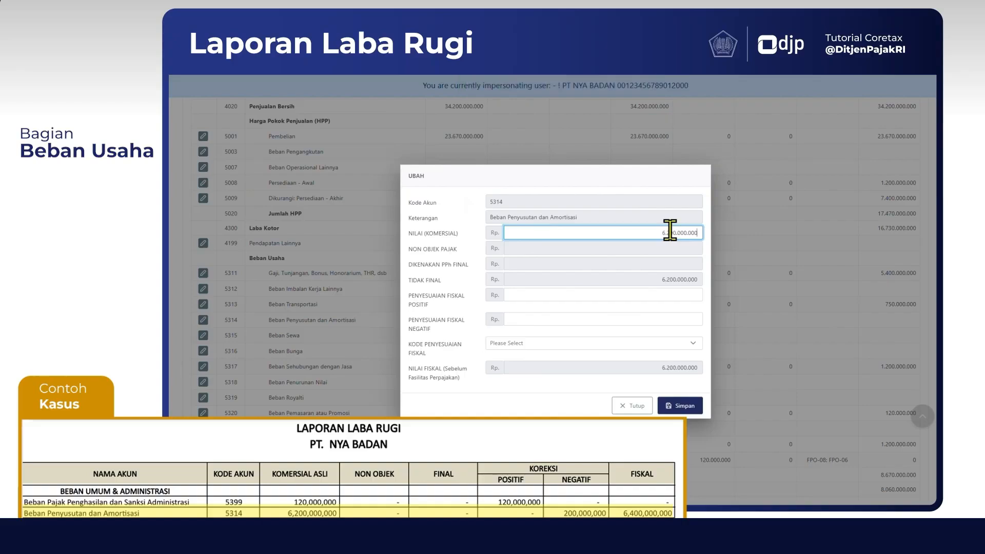
left_click(649, 284)
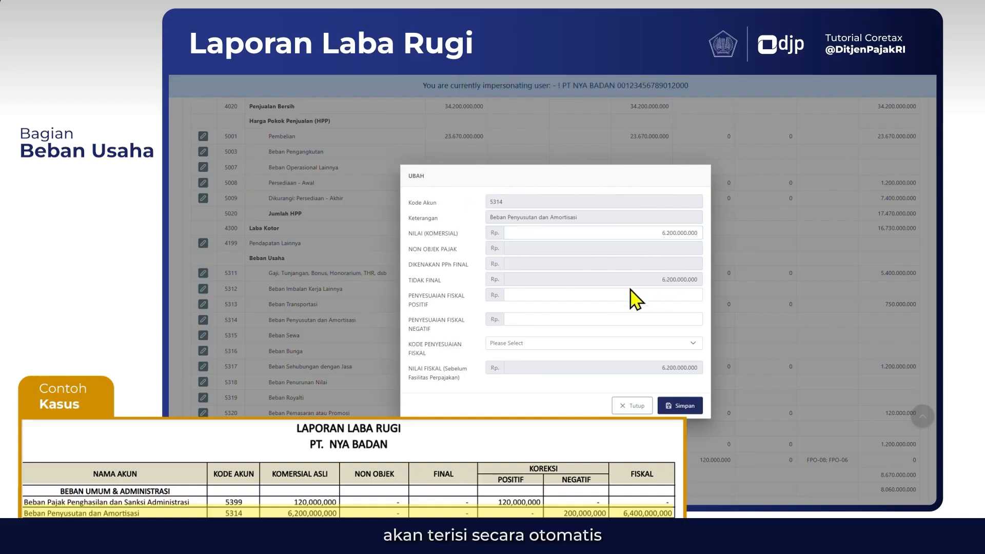
left_click(572, 294)
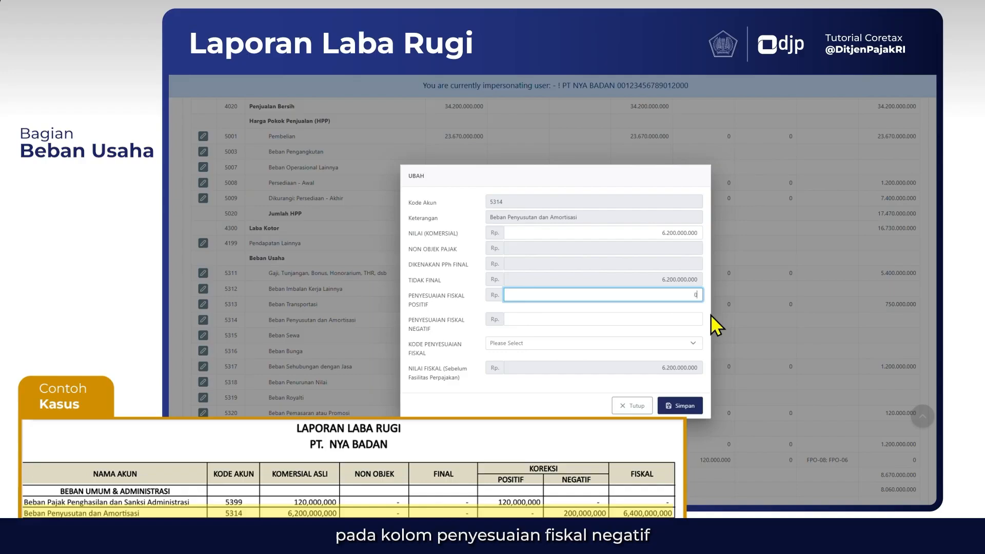
key("Tab")
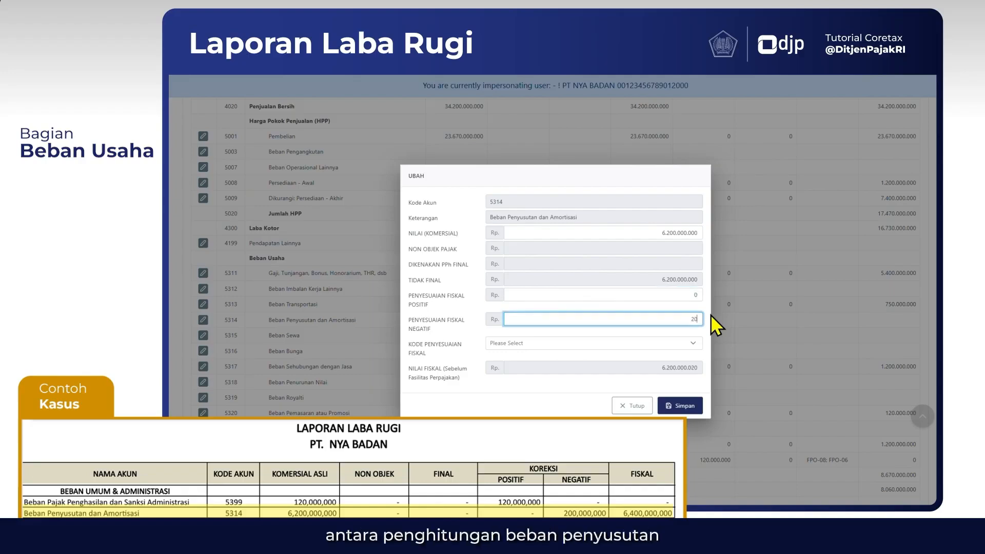
type("200.000.000")
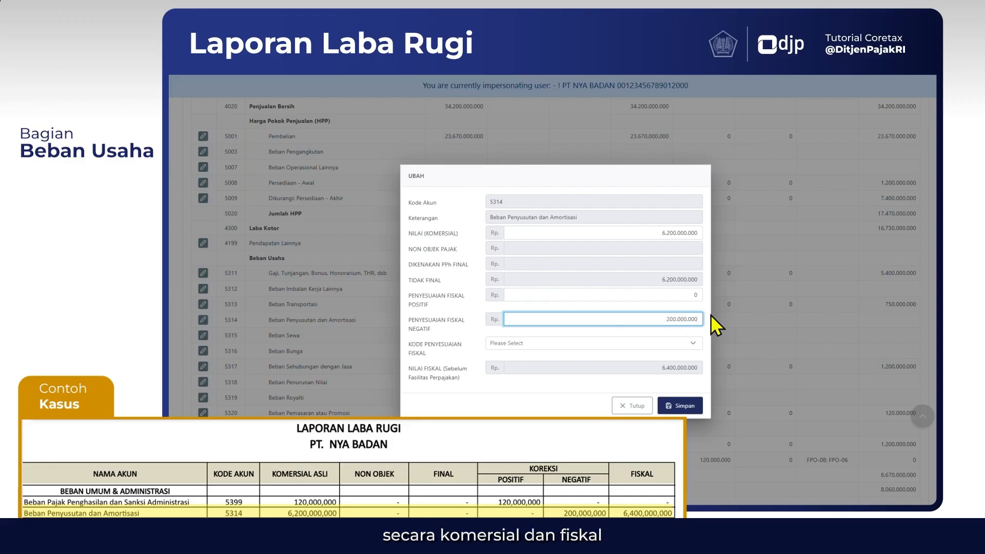
key("Tab")
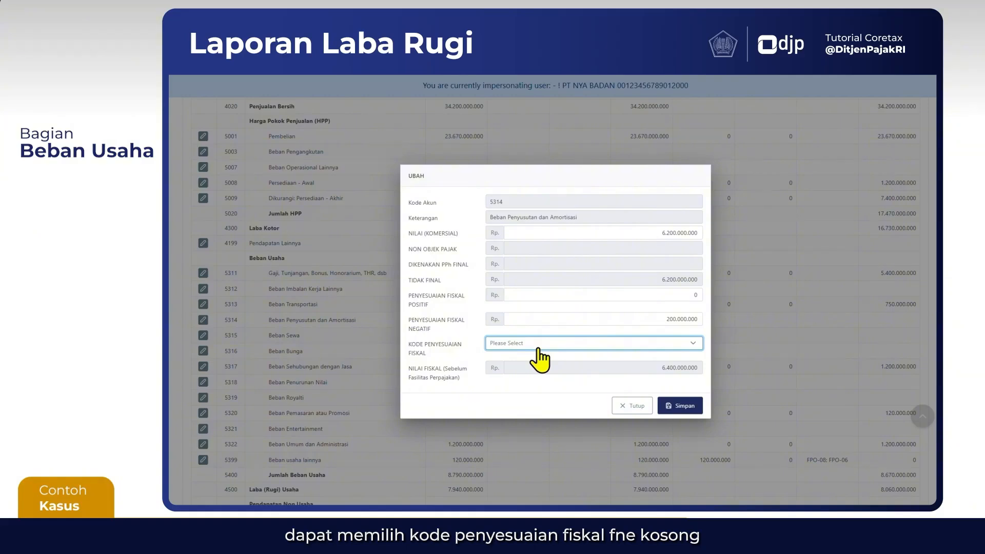
Assign fiscal adjustment code FNE-02 Selisih penyusutan komersial di bawah penyusutan fiskal to account 5314 and save it
left_click(538, 348)
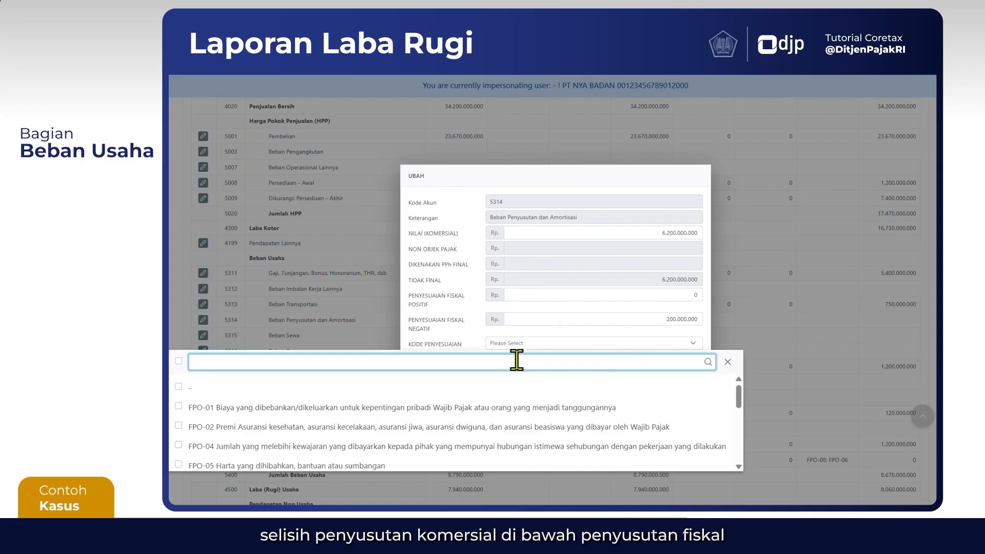
type("FNE")
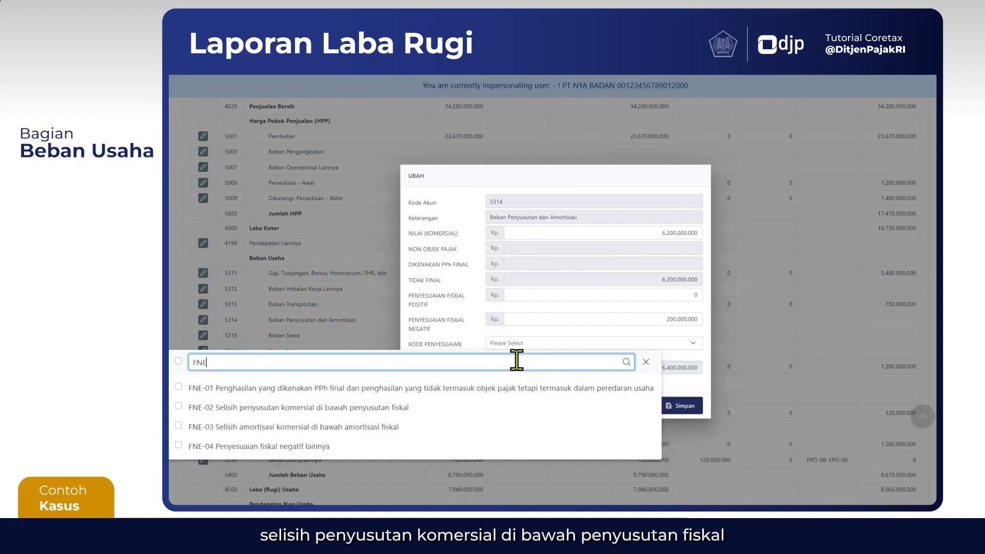
left_click(196, 408)
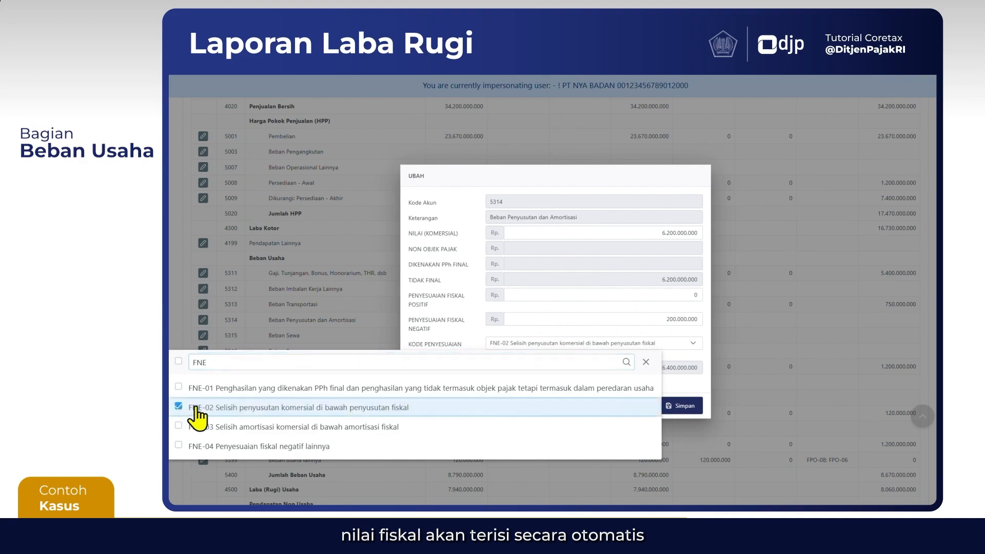
left_click(689, 386)
left_click(677, 405)
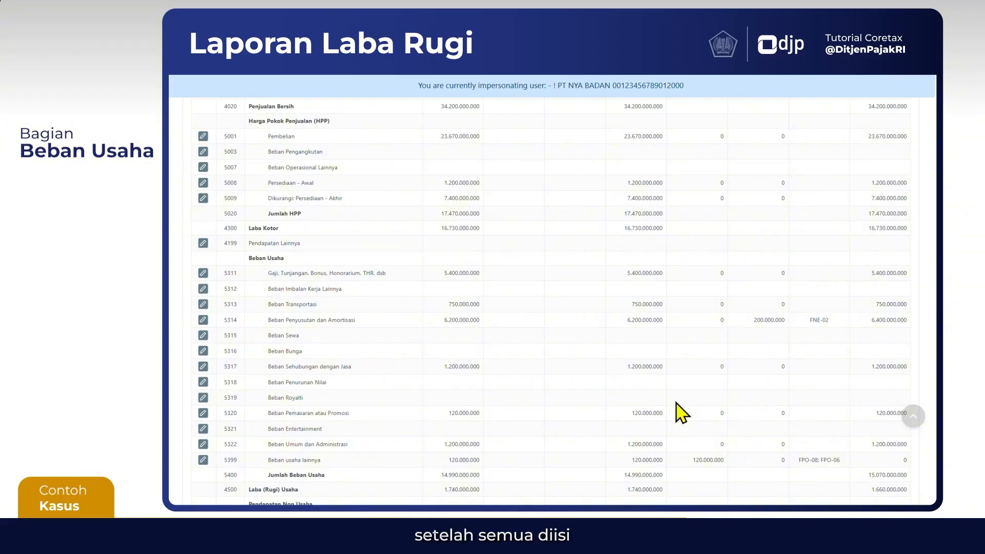
Enter commercial value 3.720.000.000 and non-taxable amount (Non Objek Pajak) 2.400.000.000 for account 4599 Pendapatan Non Usaha Lainnya
scroll(580, 426, "down", 2)
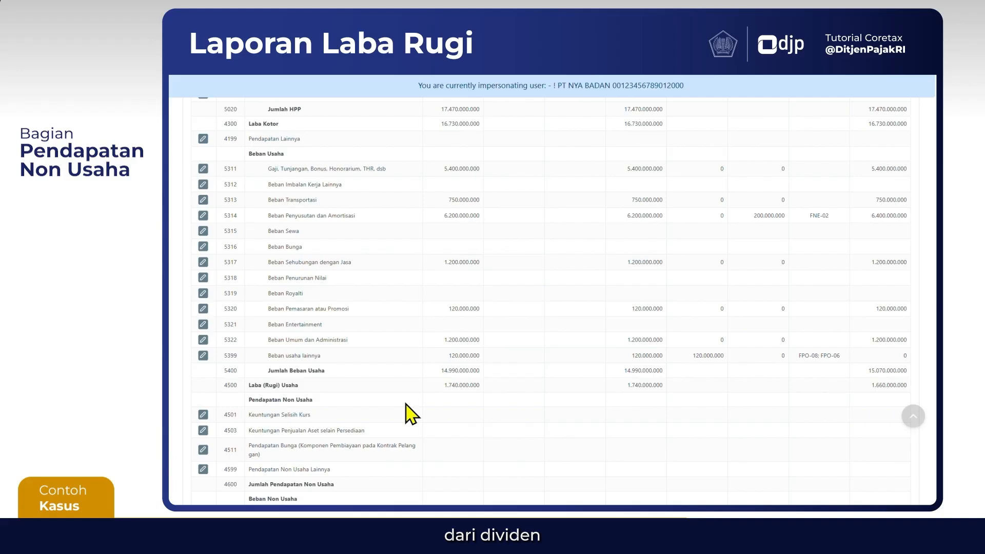
scroll(410, 414, "down", 5)
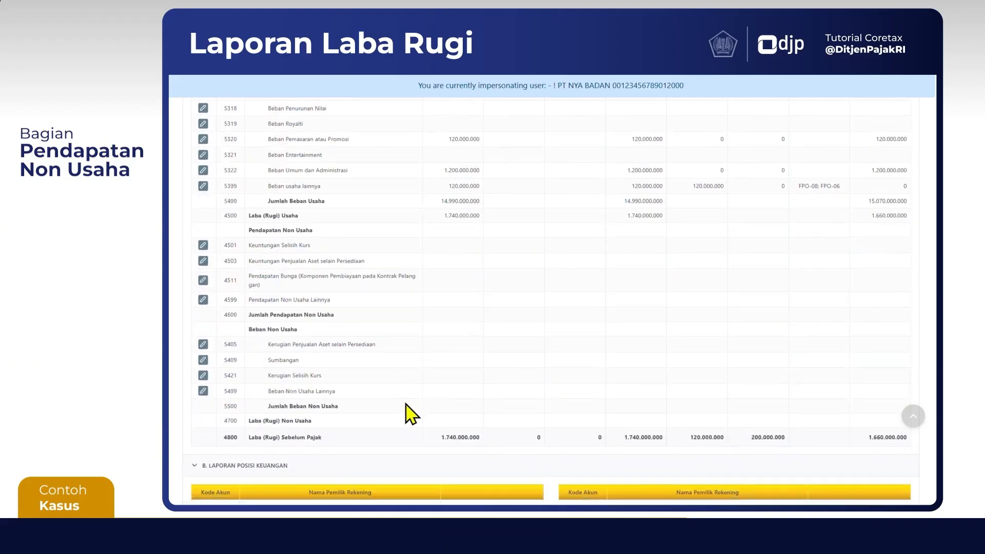
scroll(410, 413, "down", 1)
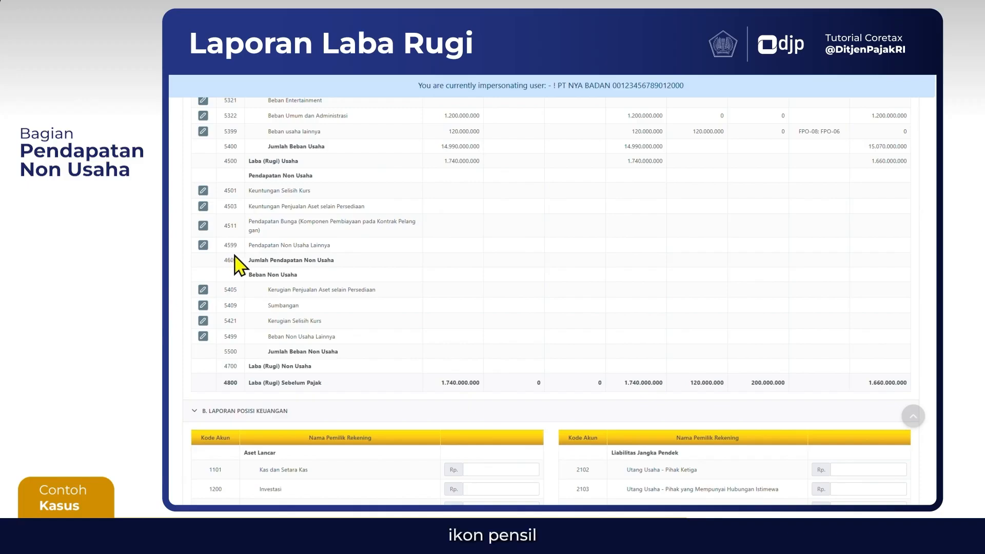
left_click(202, 246)
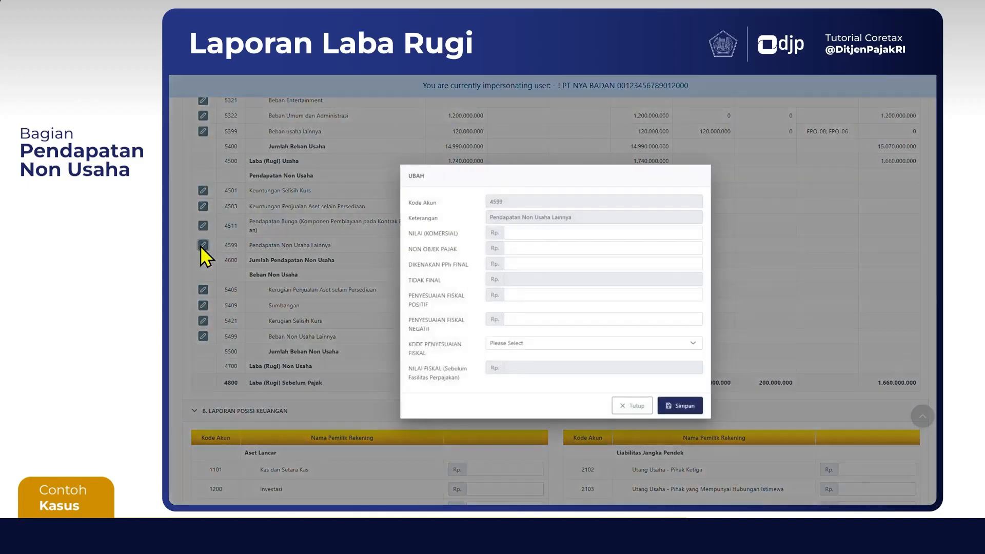
left_click(591, 232)
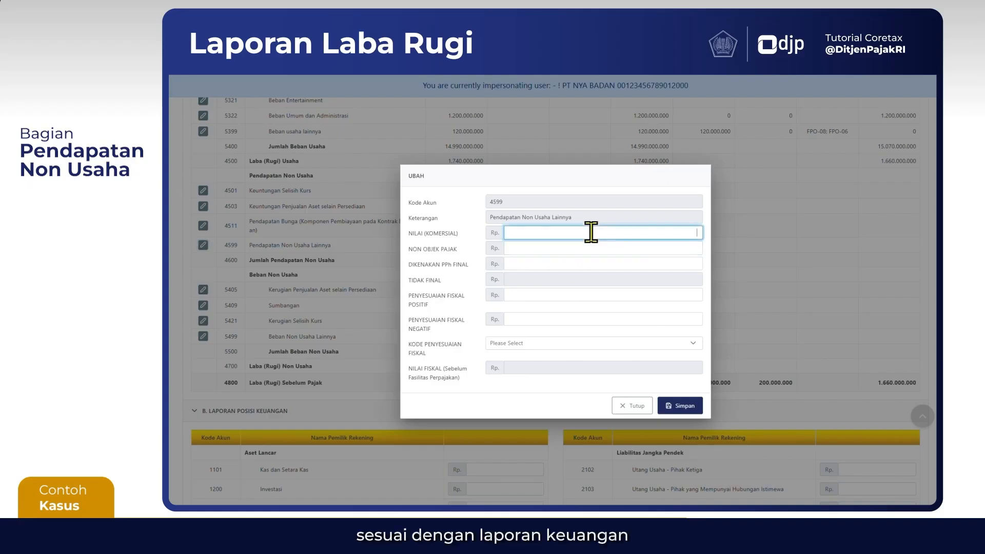
type("720000000")
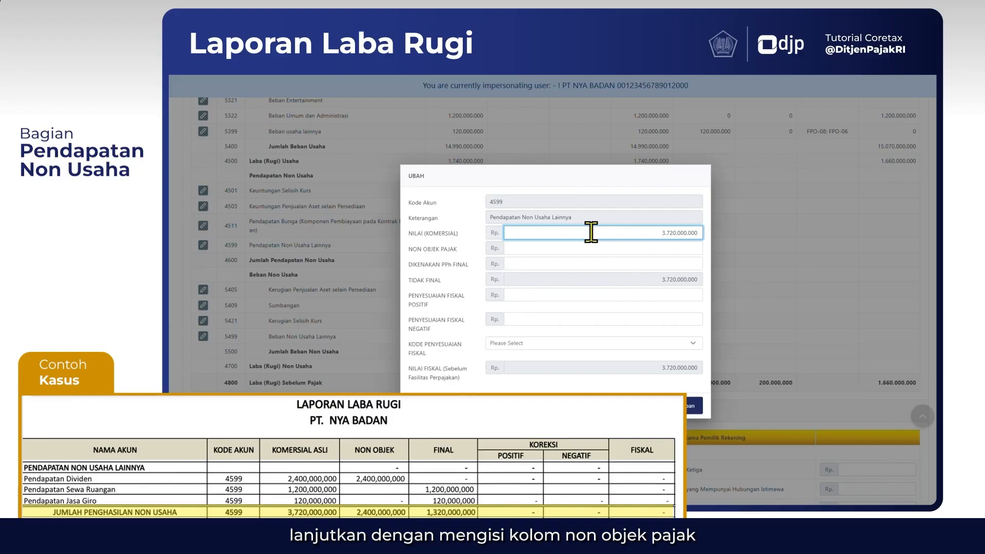
left_click(608, 244)
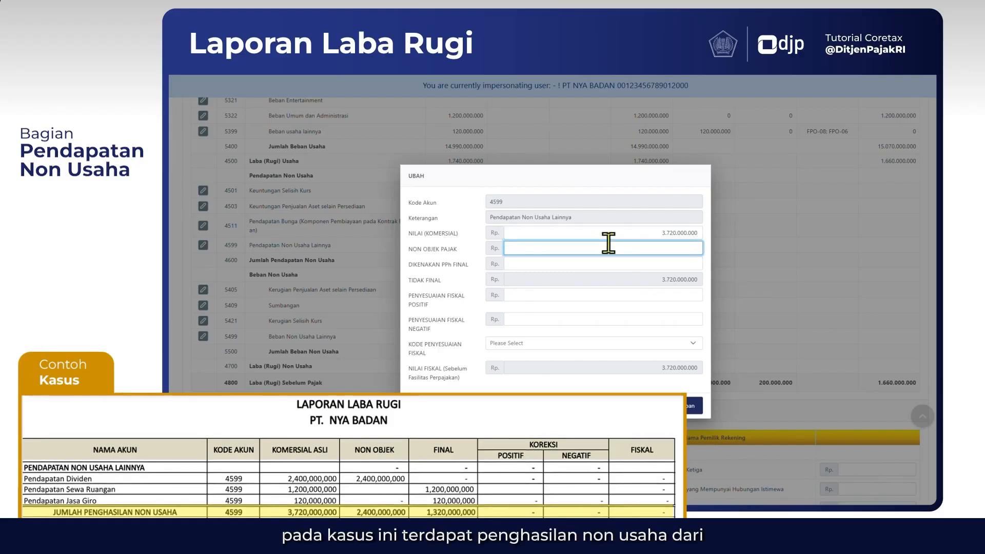
type("2.400.000.00")
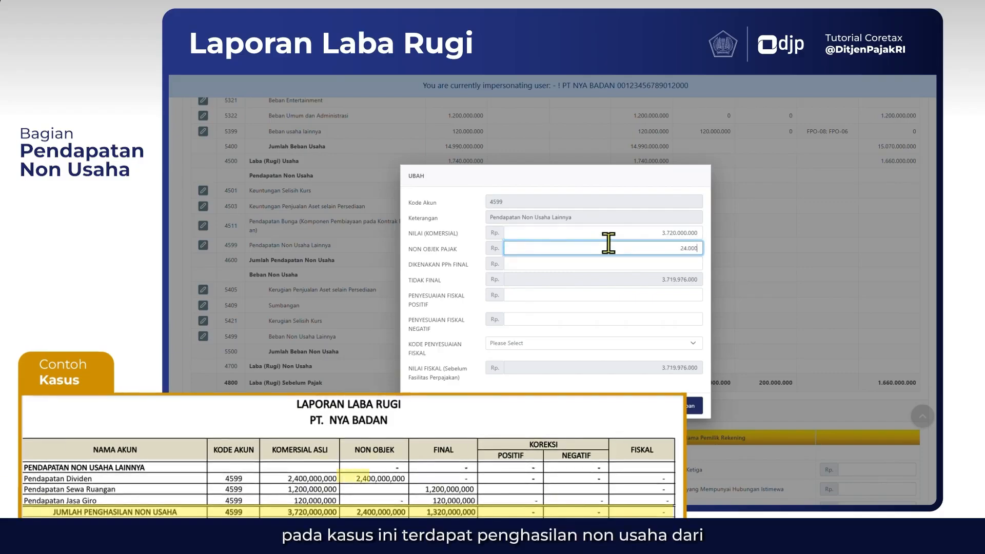
type("0")
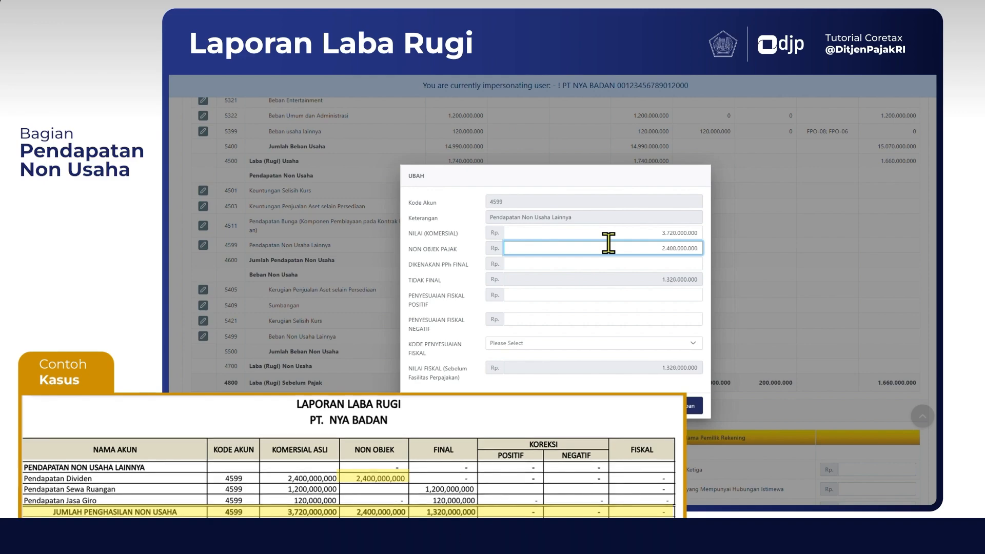
Set Dikenakan PPh Final to 1.320.000.000 and both fiscal adjustments to 0 for account 4599, and save it
left_click(641, 264)
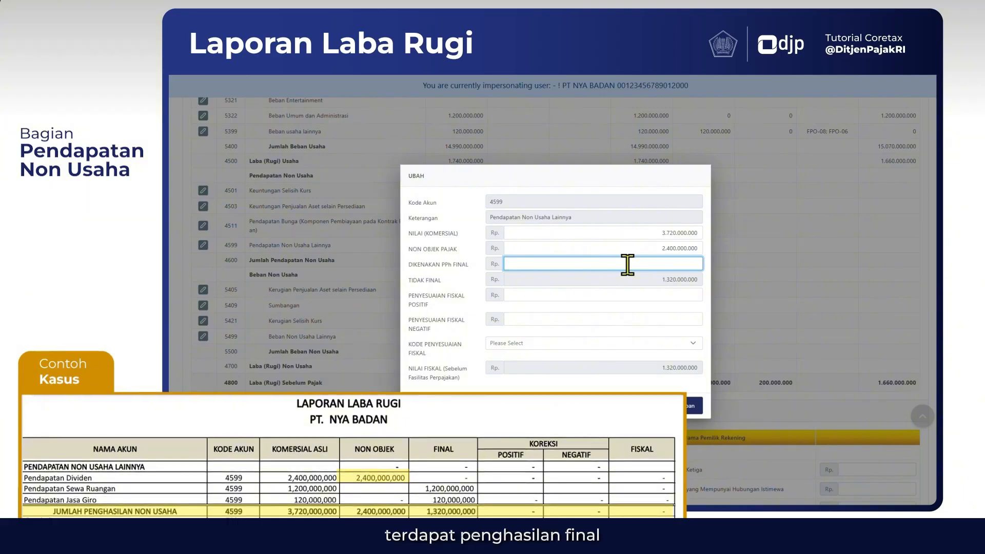
type("1.320.000")
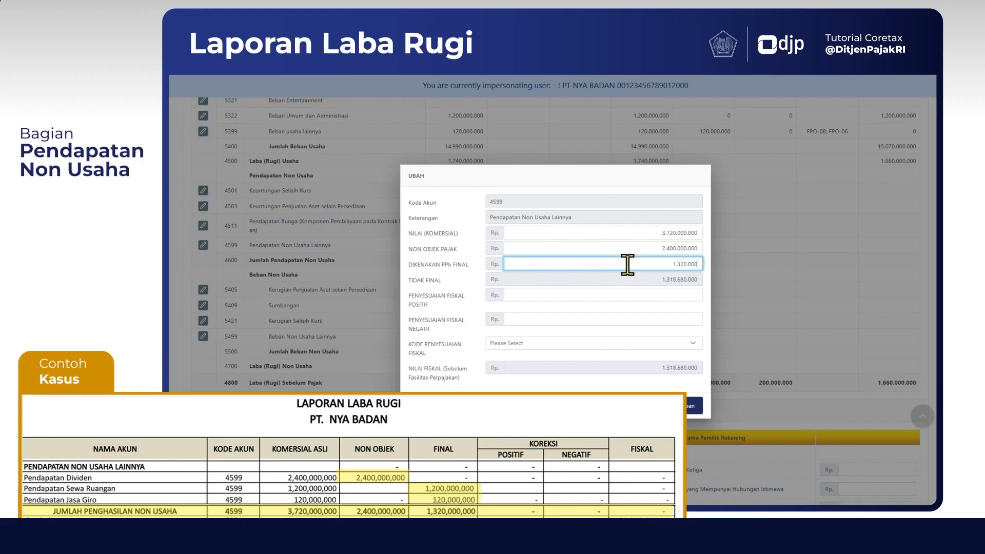
type(".000")
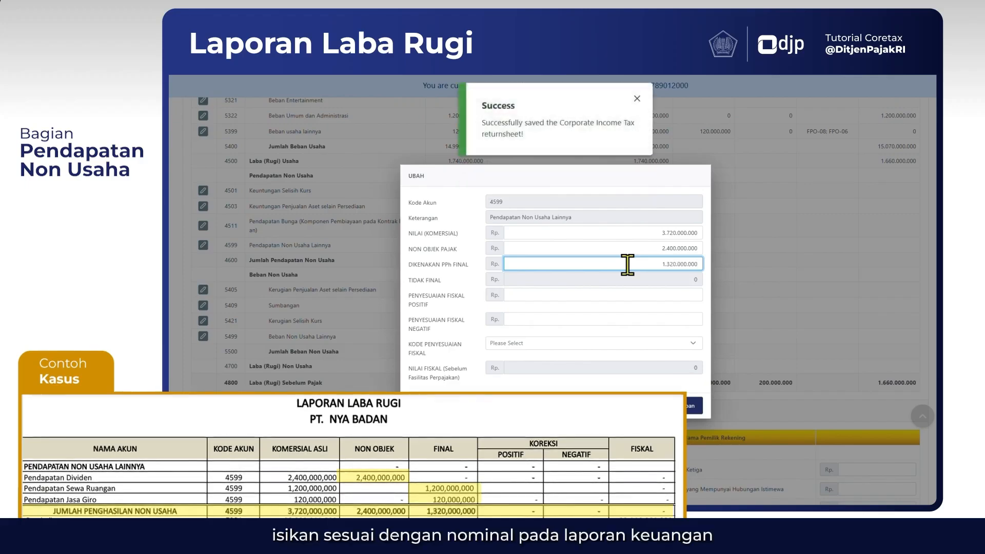
left_click(639, 291)
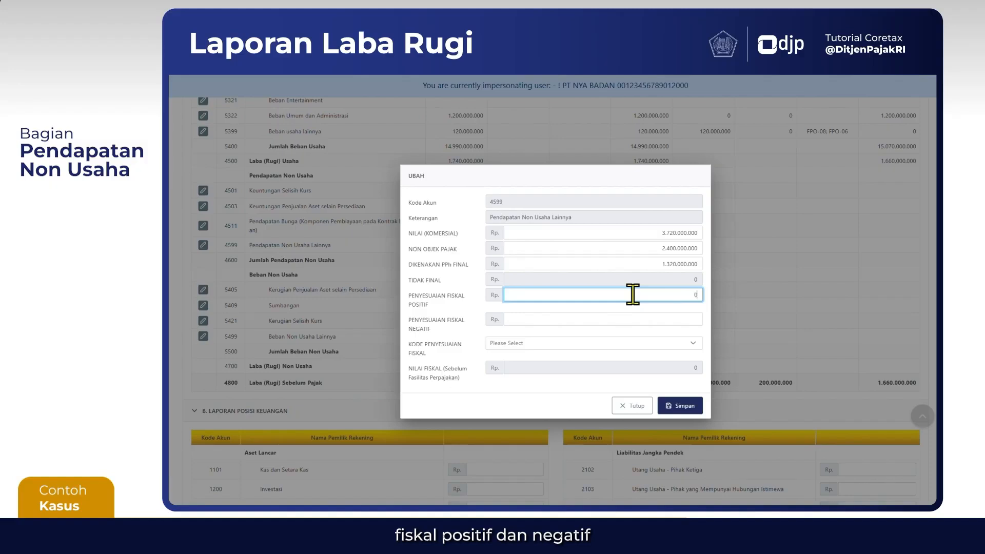
key("Tab")
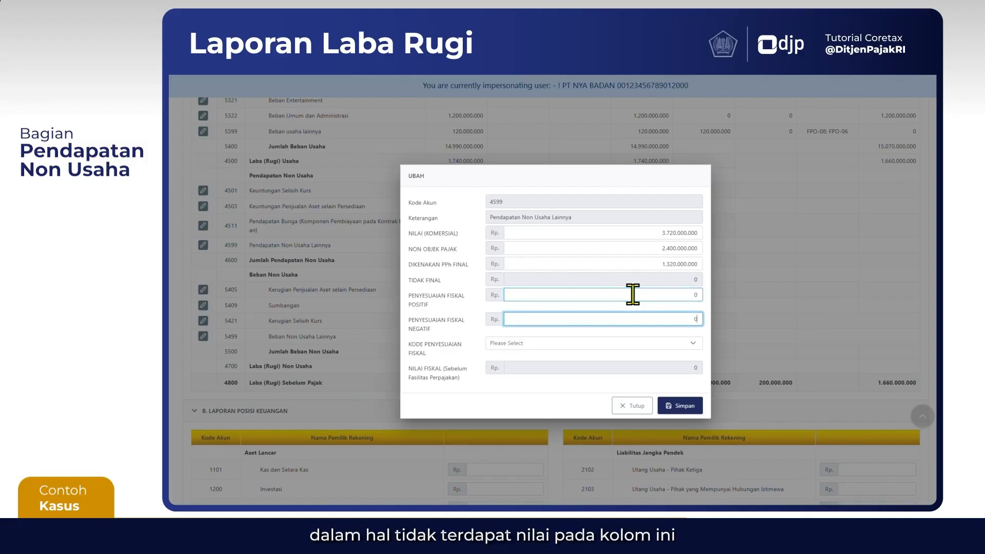
left_click(578, 389)
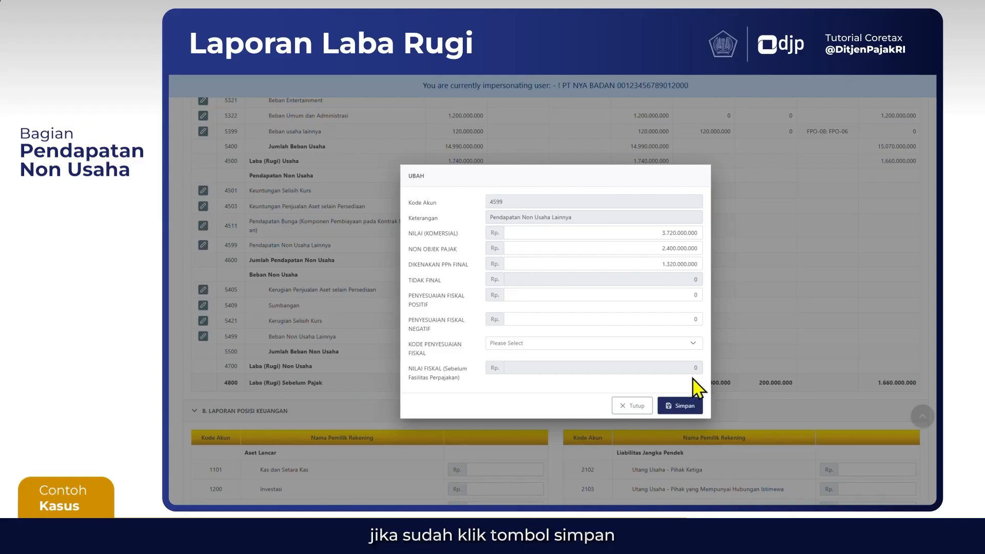
left_click(683, 407)
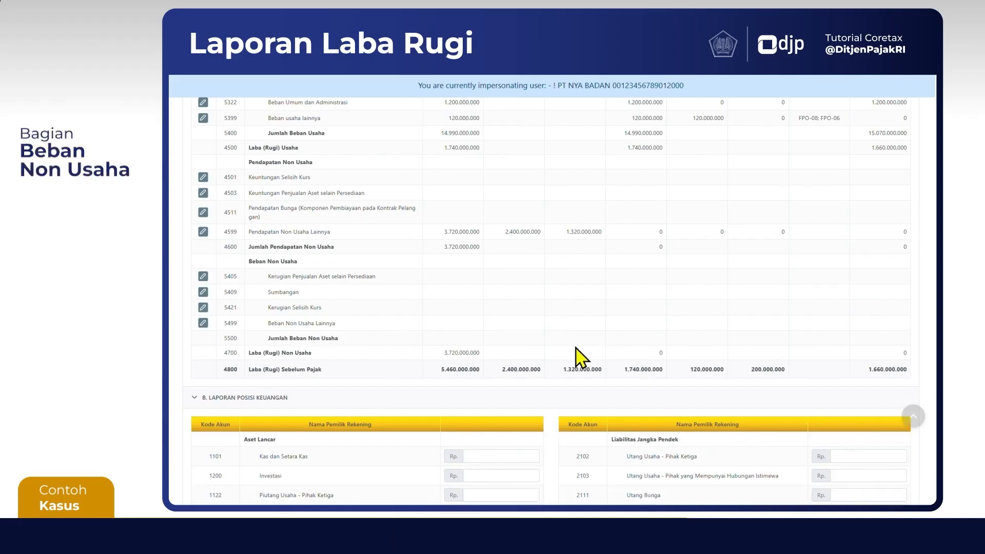
Enter commercial value 84.000.000 and set both fiscal adjustments to 0 for account 5499 Beban Non Usaha Lainnya, and save it
scroll(576, 356, "down", 2)
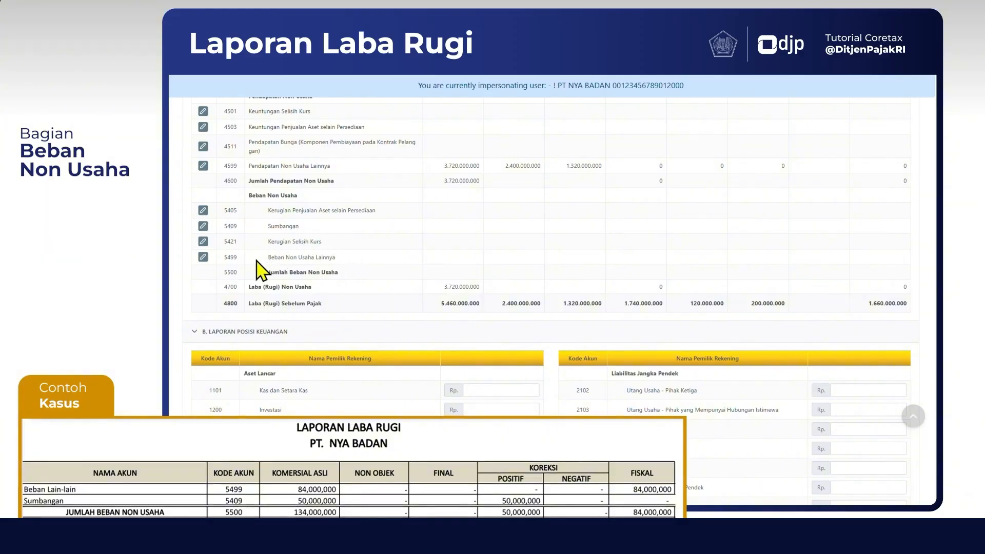
left_click(203, 257)
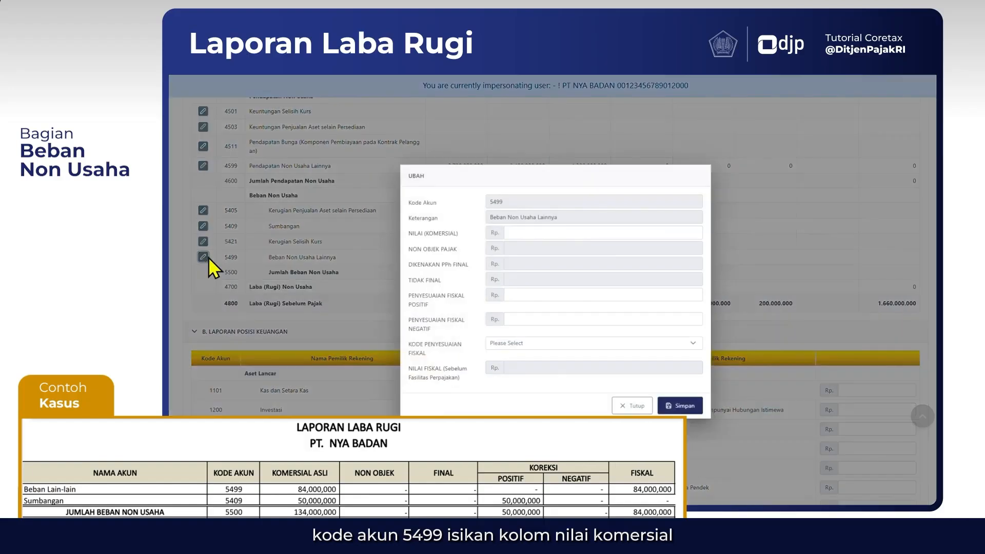
left_click(529, 234)
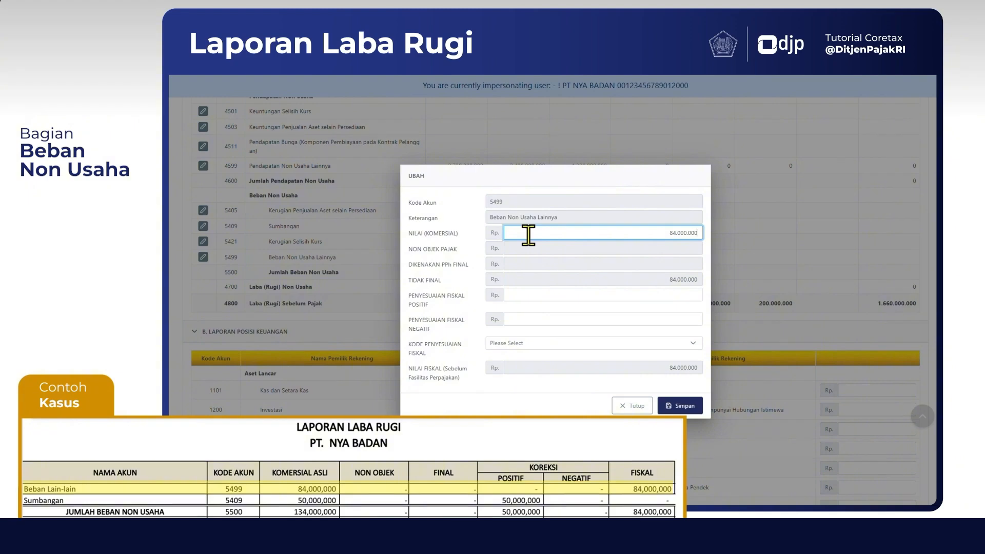
left_click(628, 255)
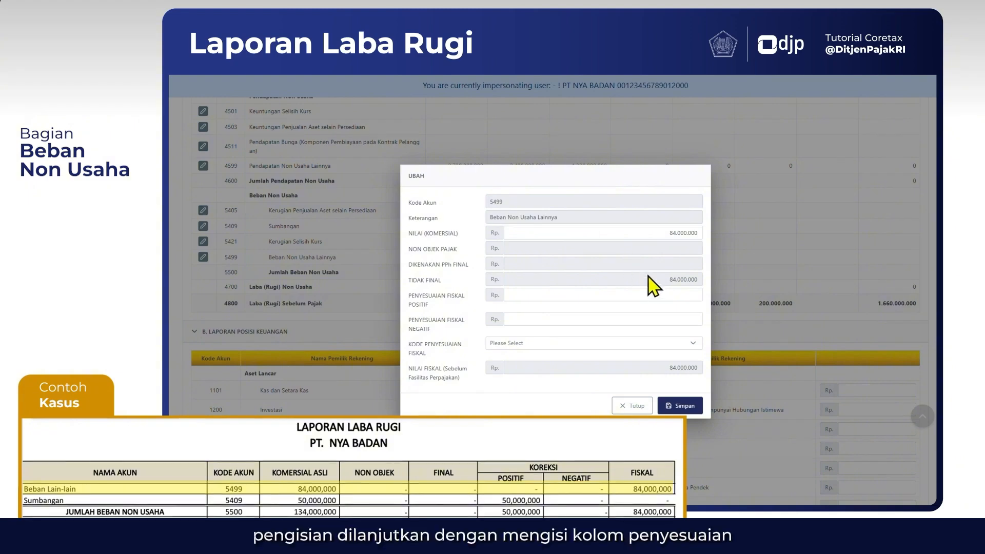
left_click(669, 294)
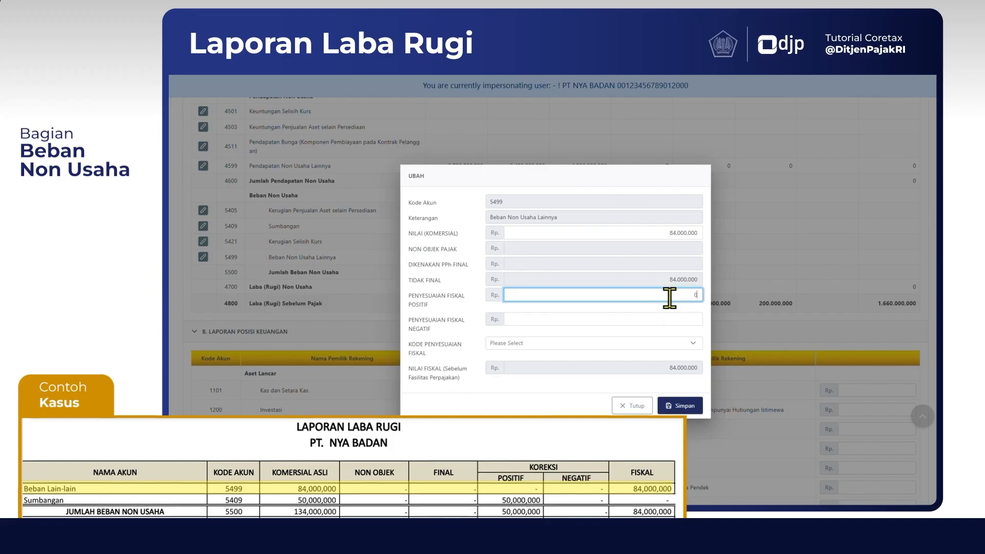
key("Tab")
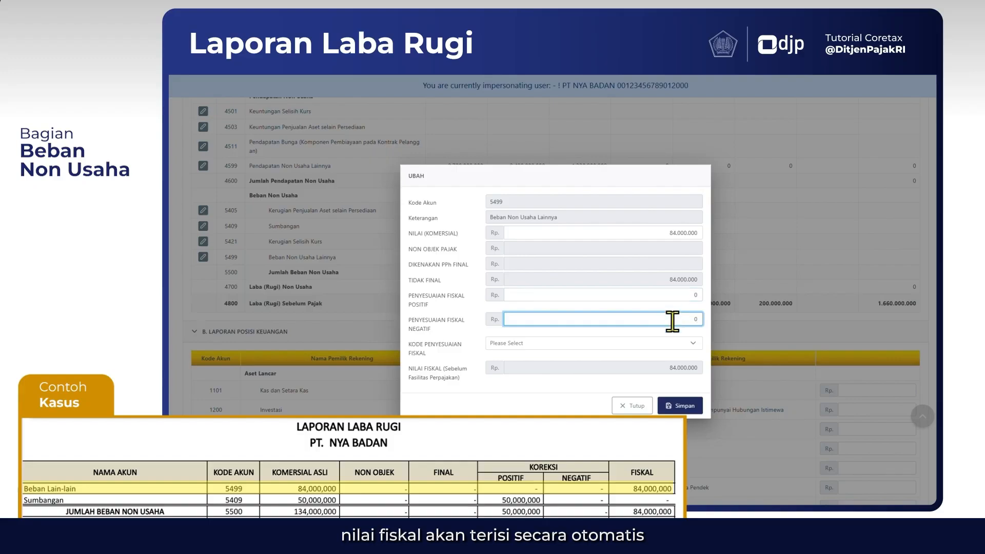
left_click(686, 379)
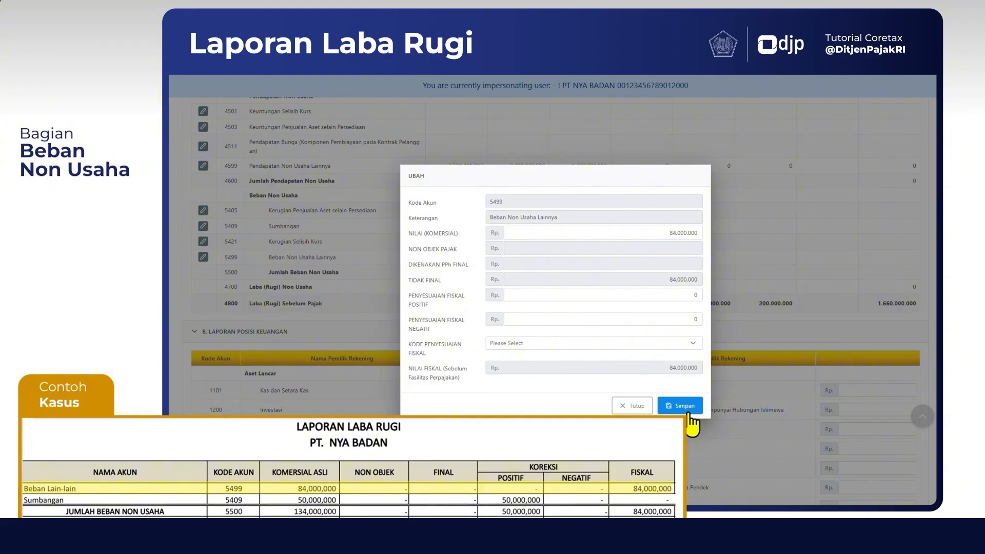
left_click(687, 408)
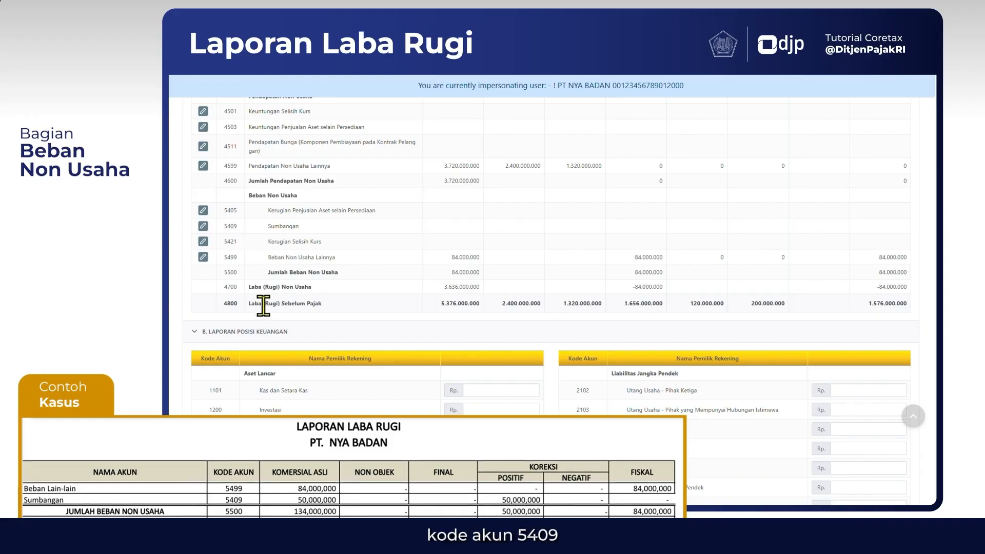
Enter commercial value 50.000.000, positive fiscal adjustment 50.000.000 and negative fiscal adjustment 0 for account 5409 Sumbangan
left_click(203, 227)
left_click(567, 232)
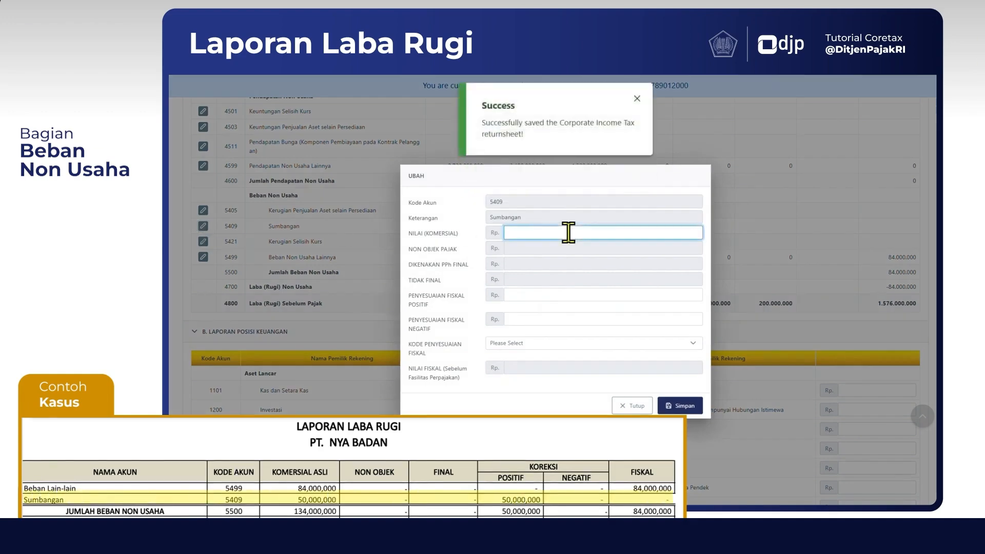
type("50.000.000")
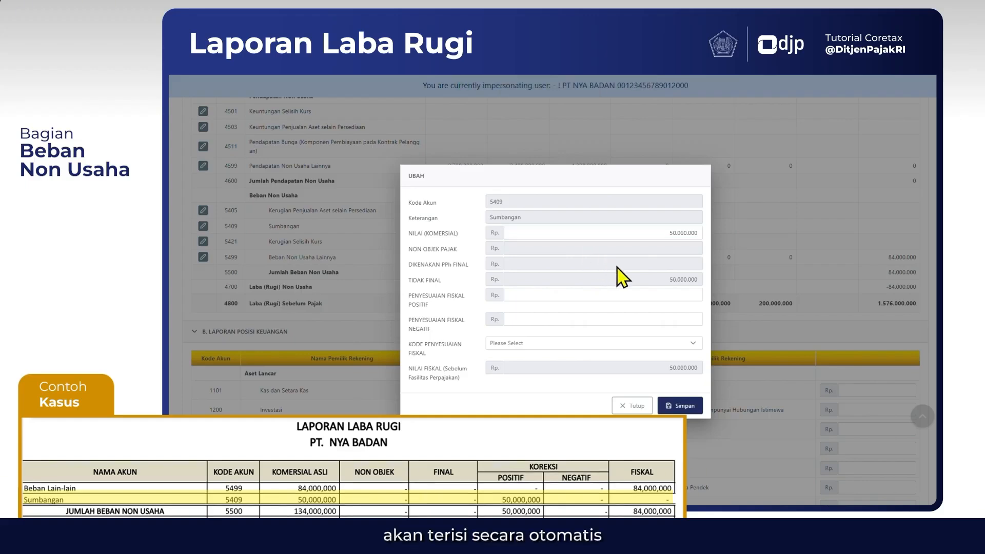
left_click(660, 293)
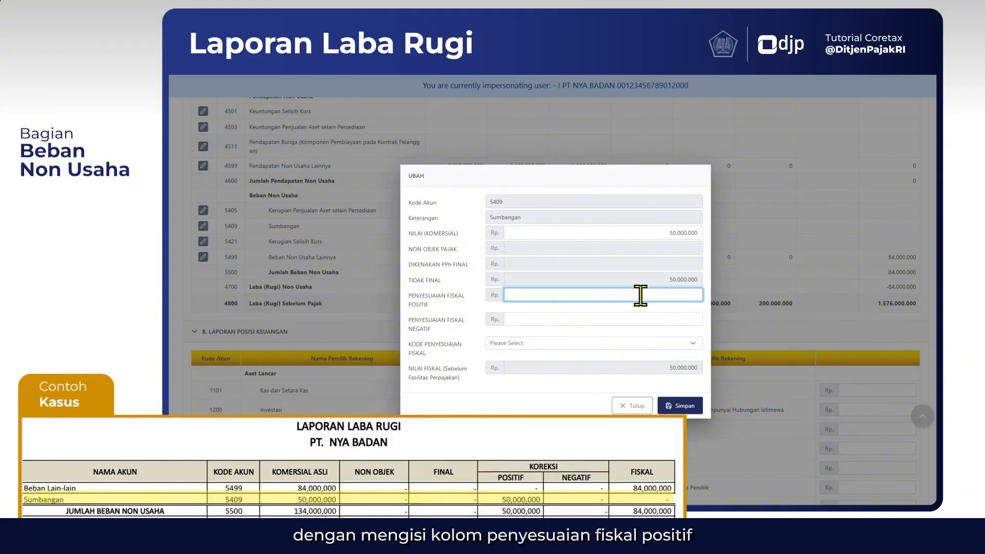
type("50.000")
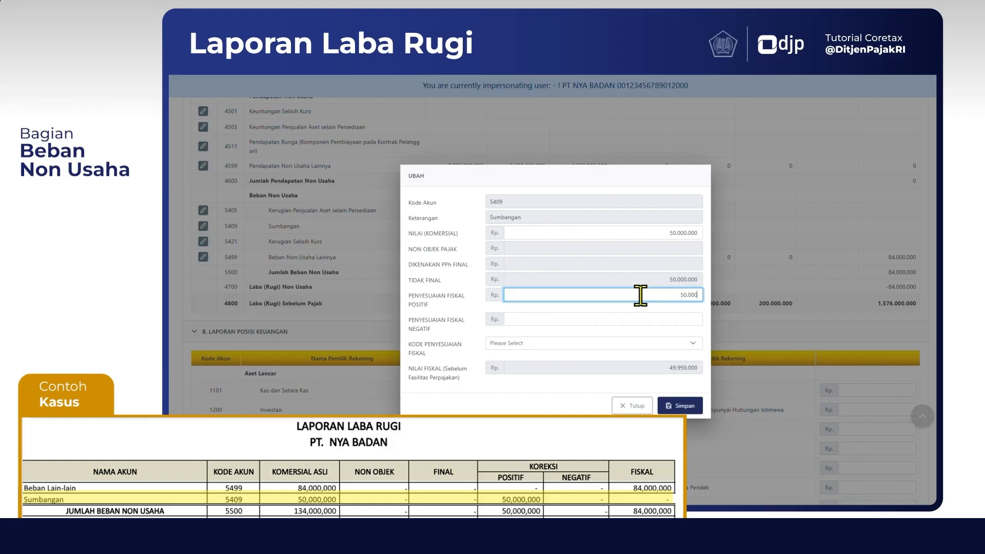
type(".000")
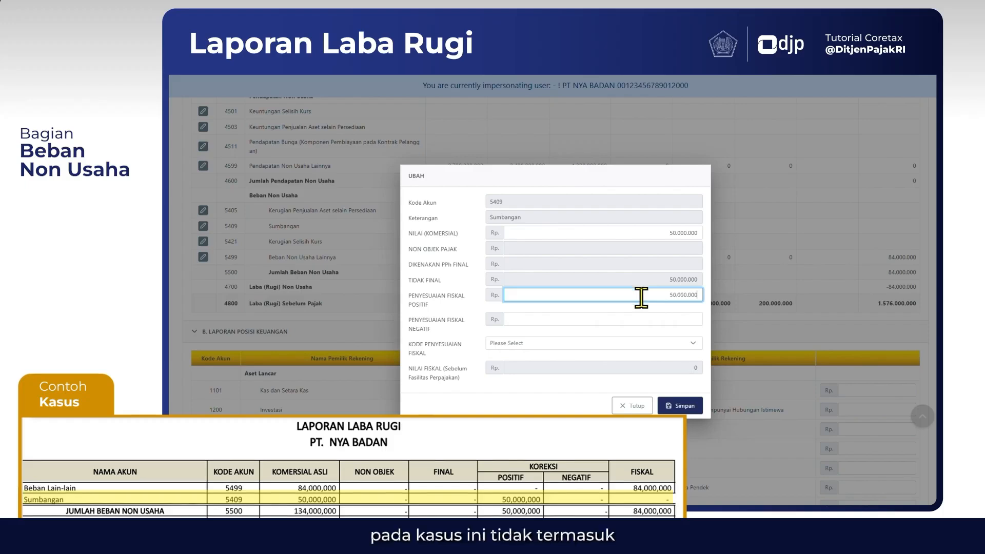
left_click(696, 318)
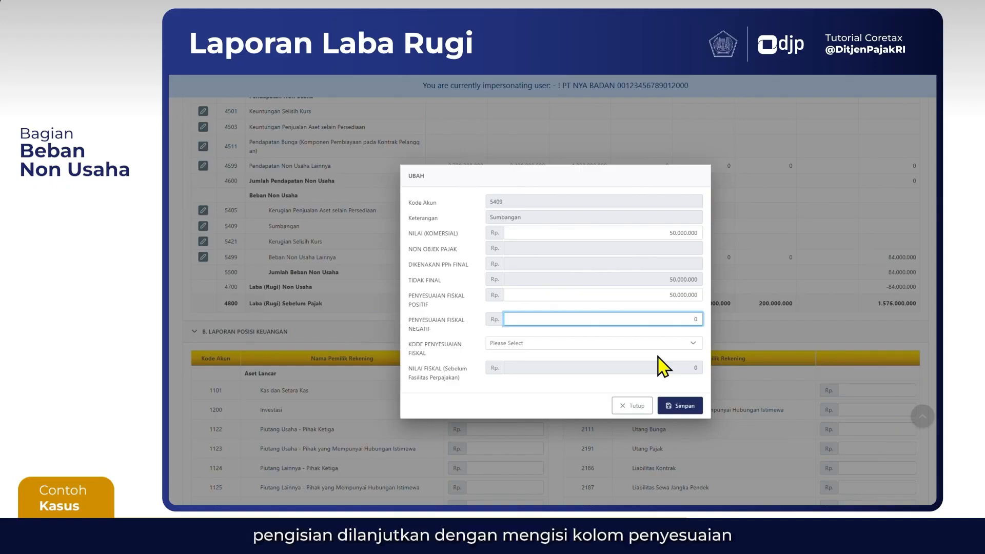
left_click(696, 363)
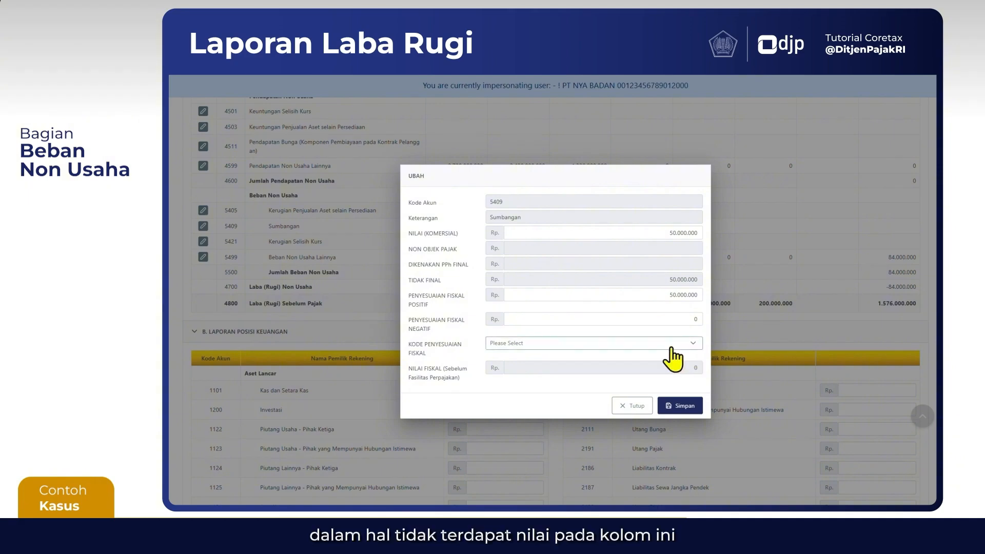
Assign fiscal adjustment code FPO-05 Harta yang dihibahkan, bantuan atau sumbangan to account 5409 and save it
left_click(673, 344)
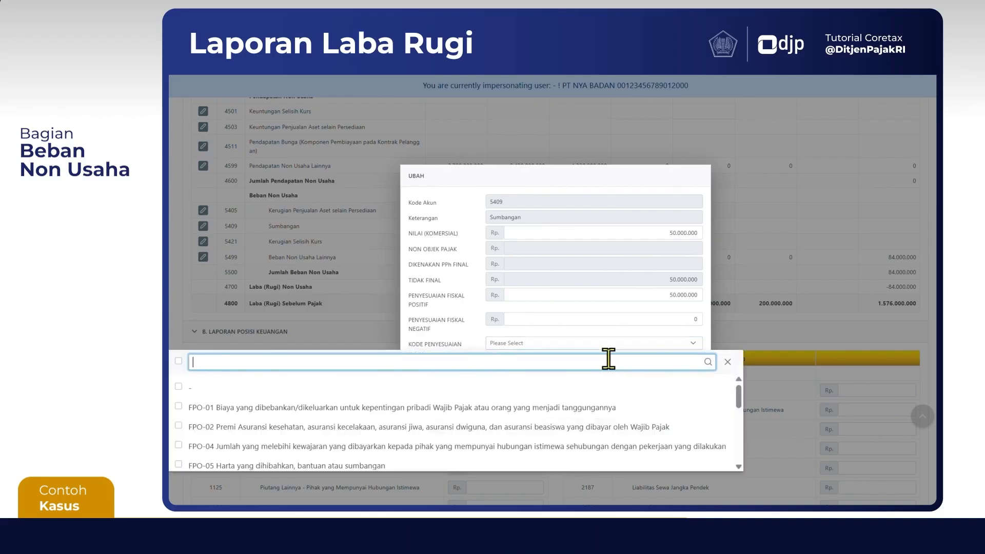
type("FPO-")
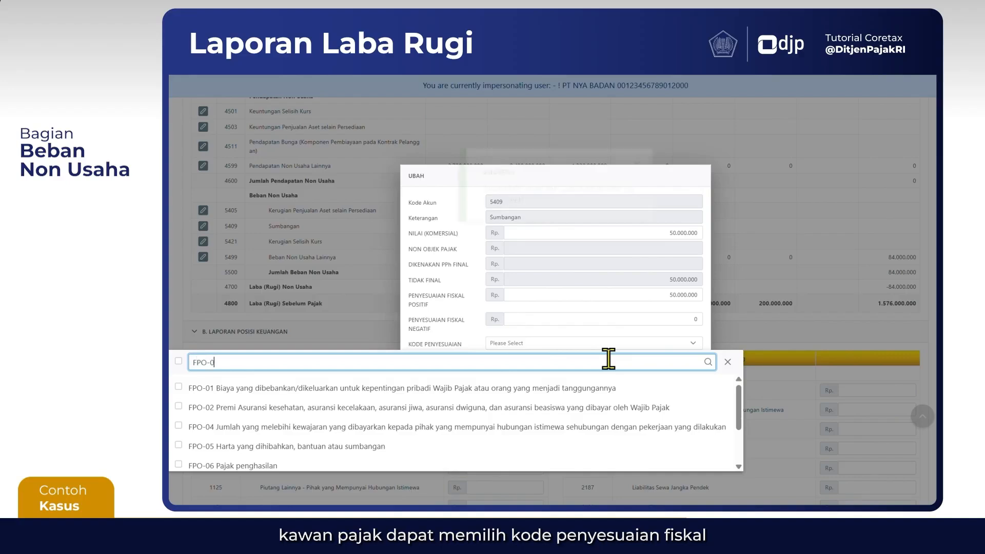
type("05")
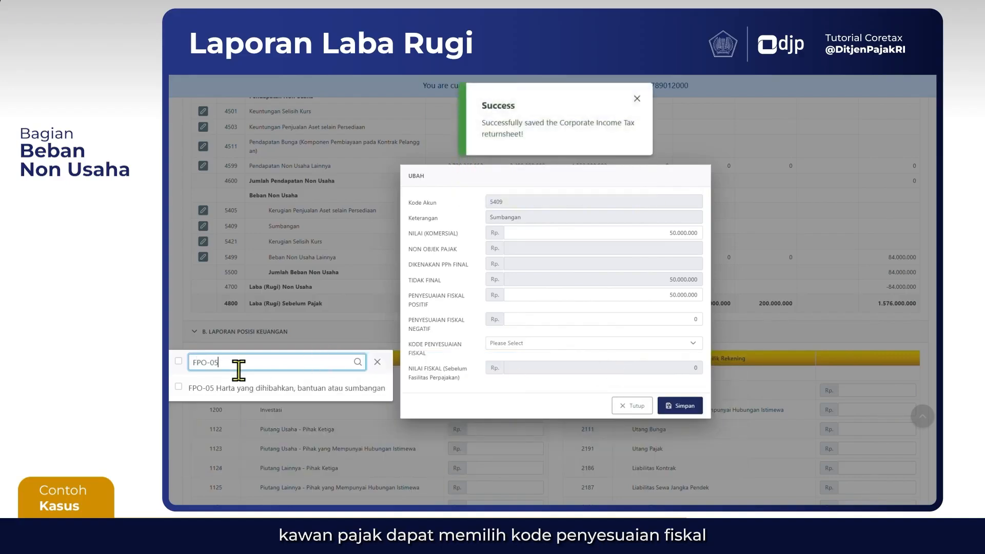
left_click(183, 388)
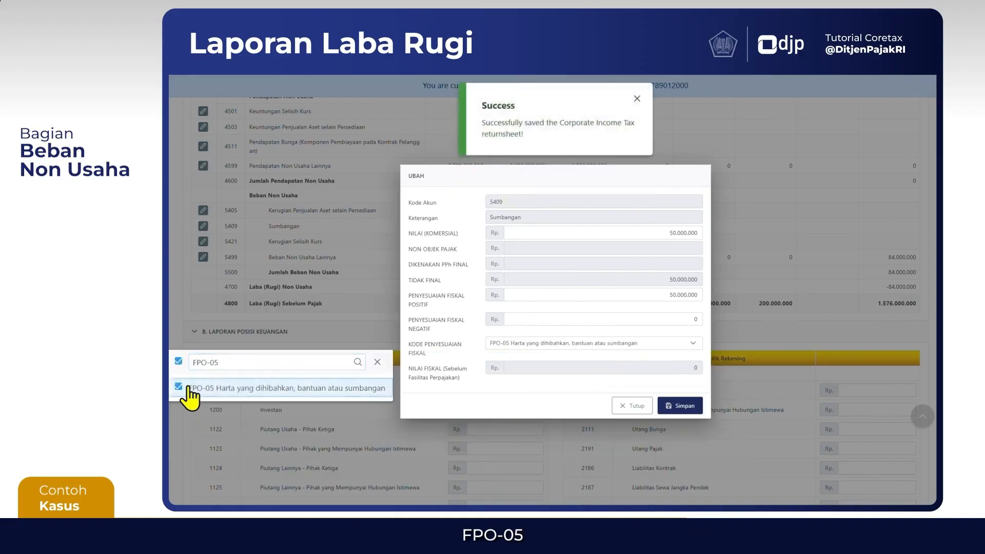
left_click(538, 396)
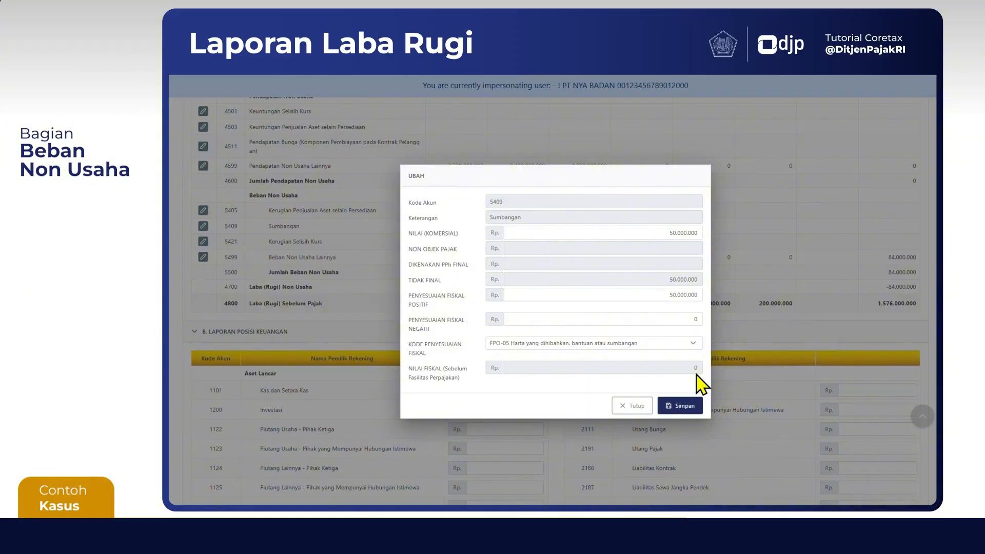
left_click(676, 408)
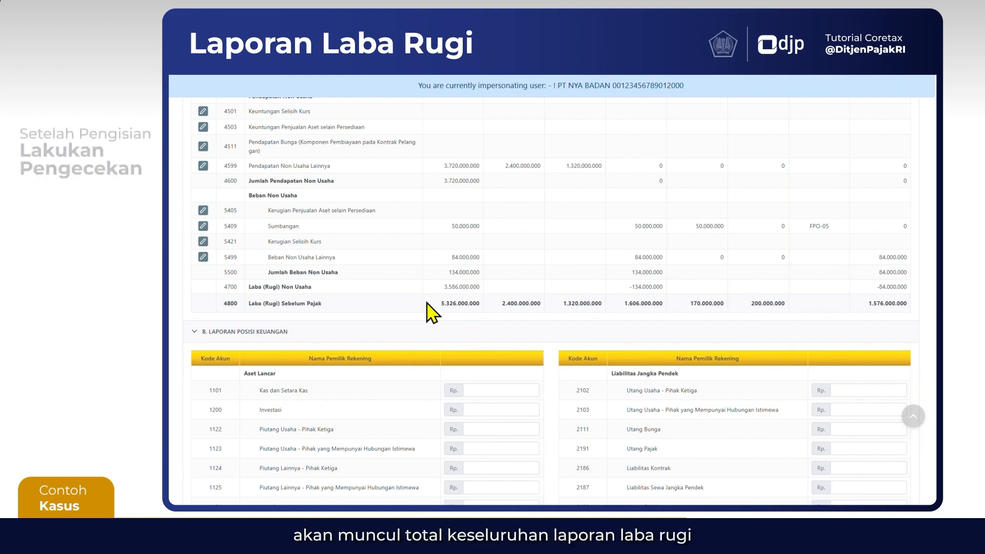
Review the Laba (Rugi) Sebelum Pajak row and the Laporan Posisi Keuangan accounts, and save the return as a draft
scroll(427, 312, "down", 1)
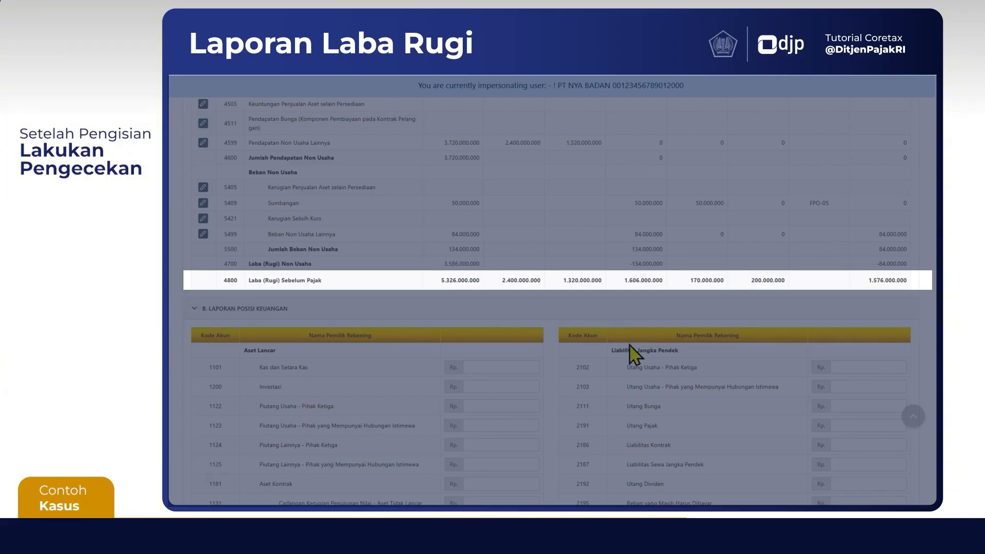
scroll(551, 385, "down", 5)
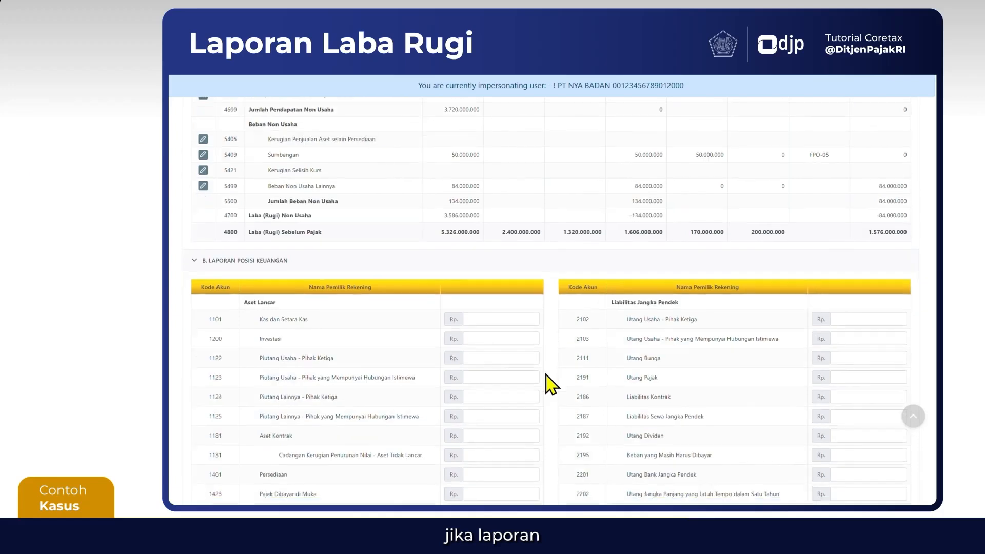
scroll(550, 384, "down", 1)
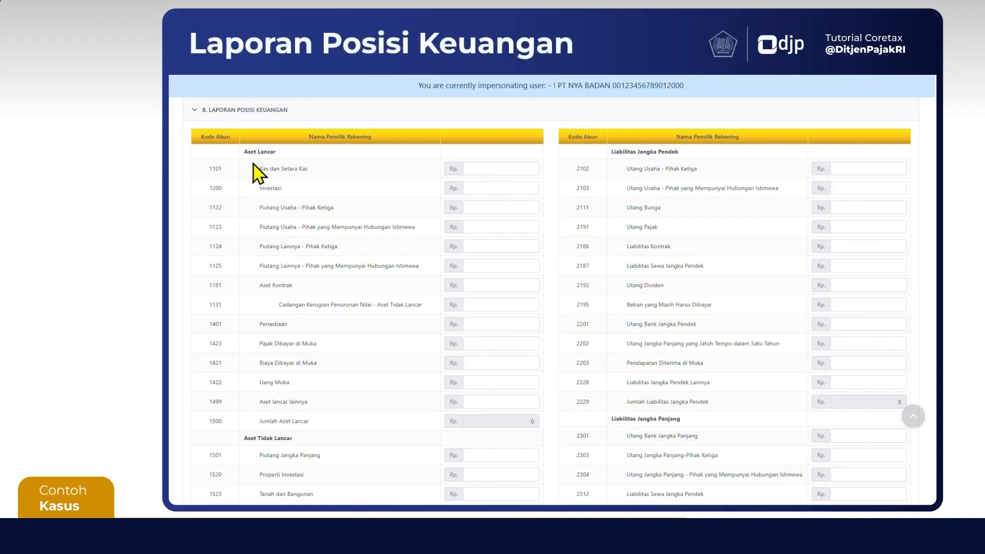
scroll(255, 172, "down", 1)
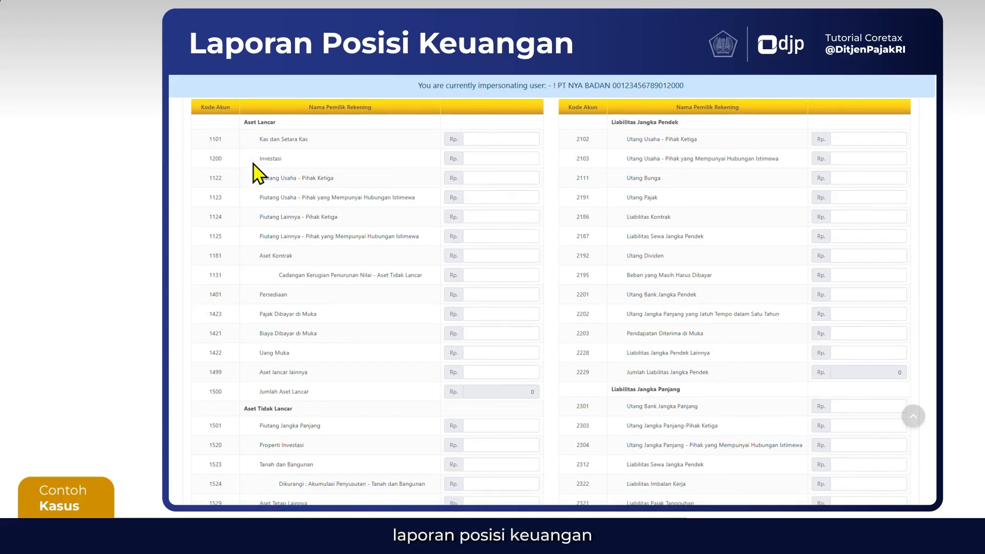
scroll(255, 172, "up", 1)
scroll(253, 164, "up", 1)
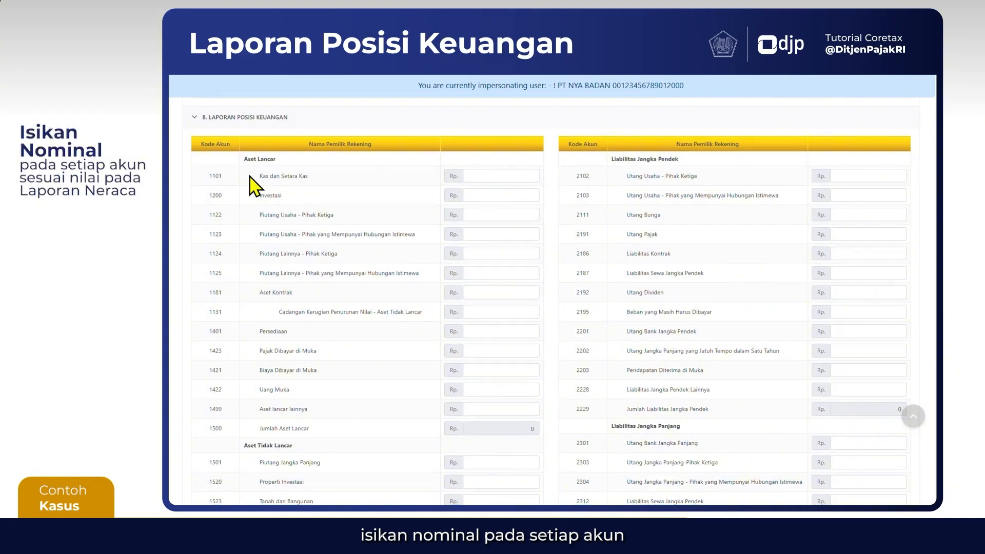
scroll(250, 177, "down", 2)
scroll(251, 185, "down", 4)
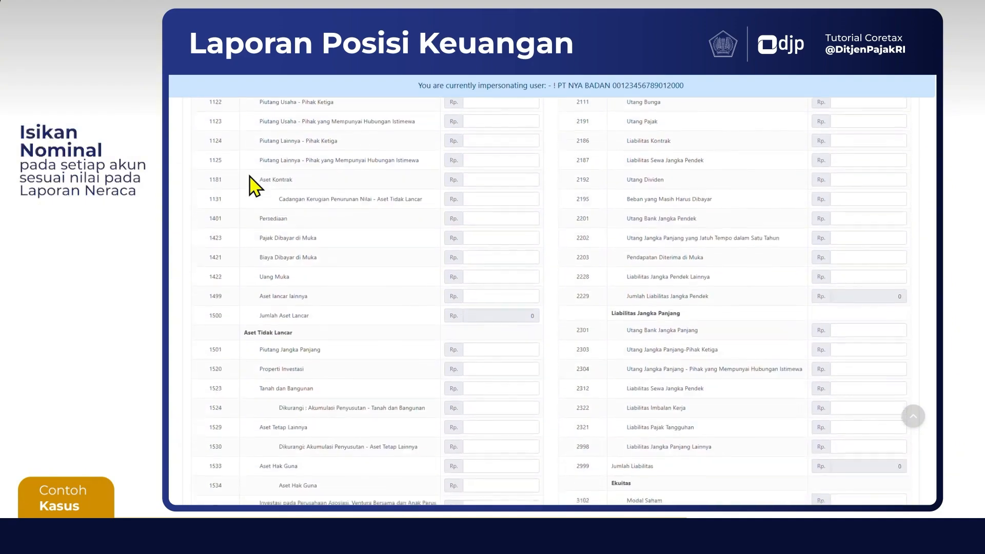
scroll(251, 185, "up", 5)
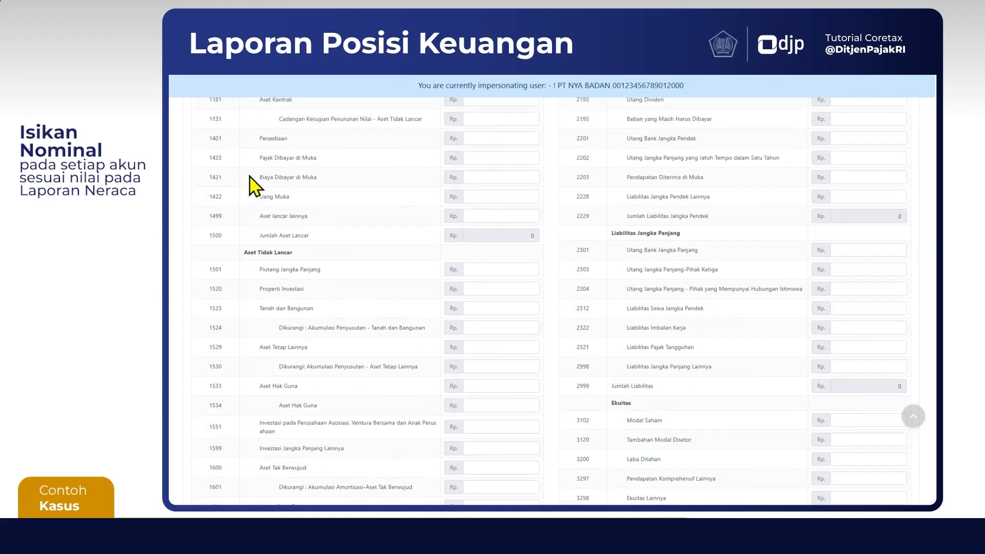
scroll(254, 185, "down", 8)
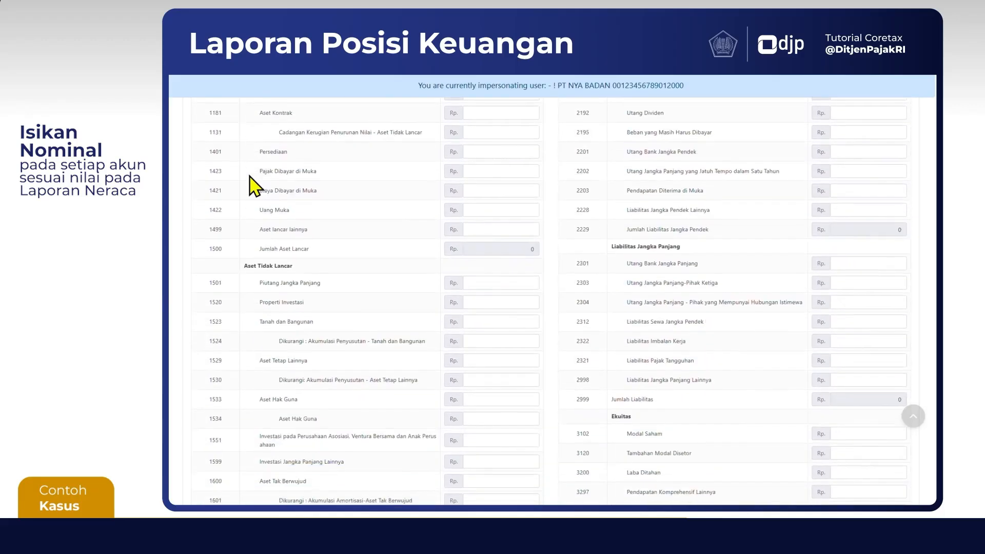
scroll(252, 187, "down", 1)
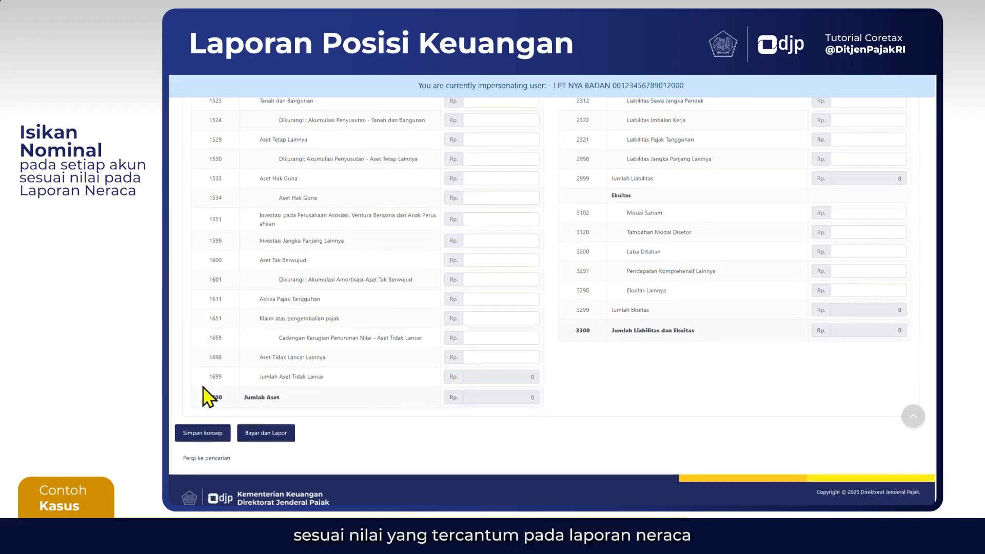
left_click(201, 435)
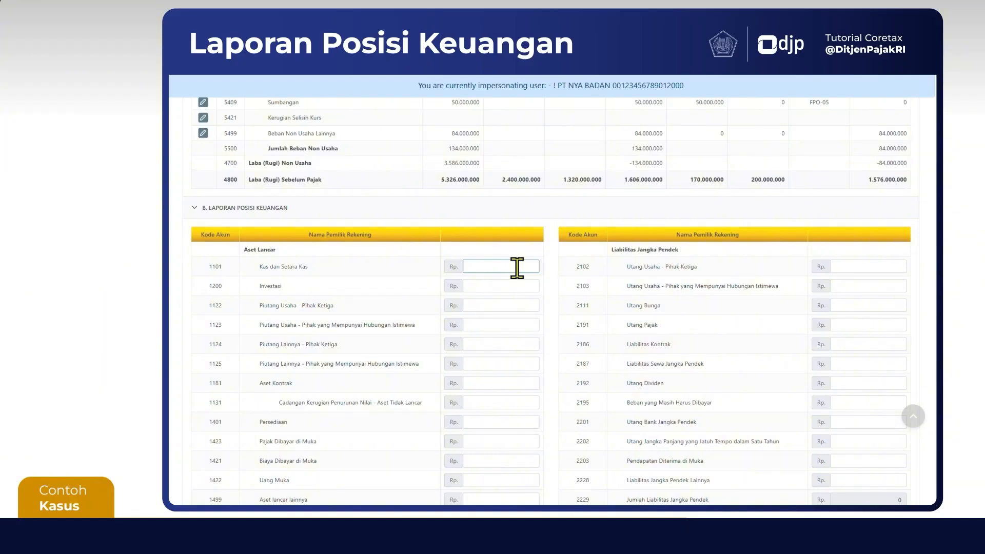
Look through the asset, liability and equity accounts provided in the Laporan Posisi Keuangan
scroll(516, 268, "down", 3)
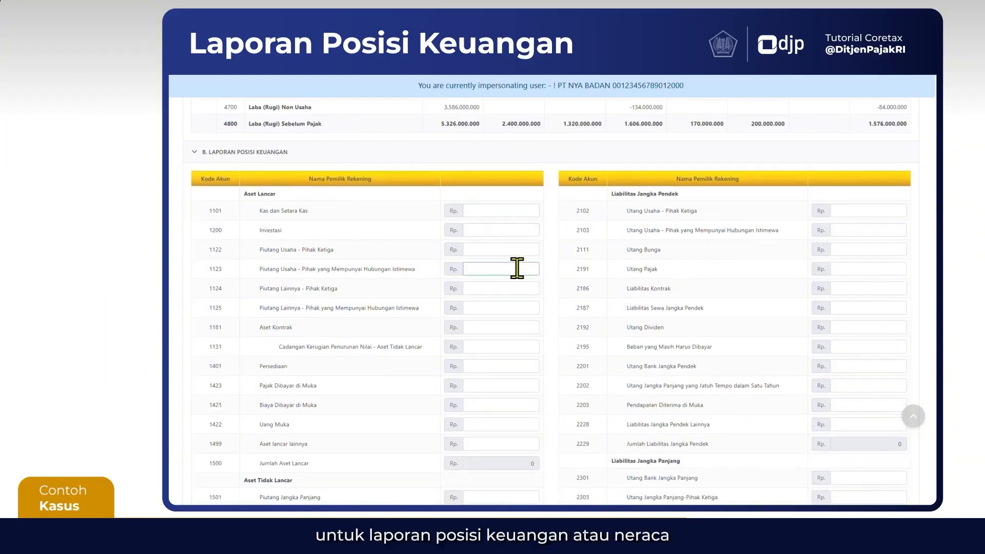
scroll(516, 267, "up", 1)
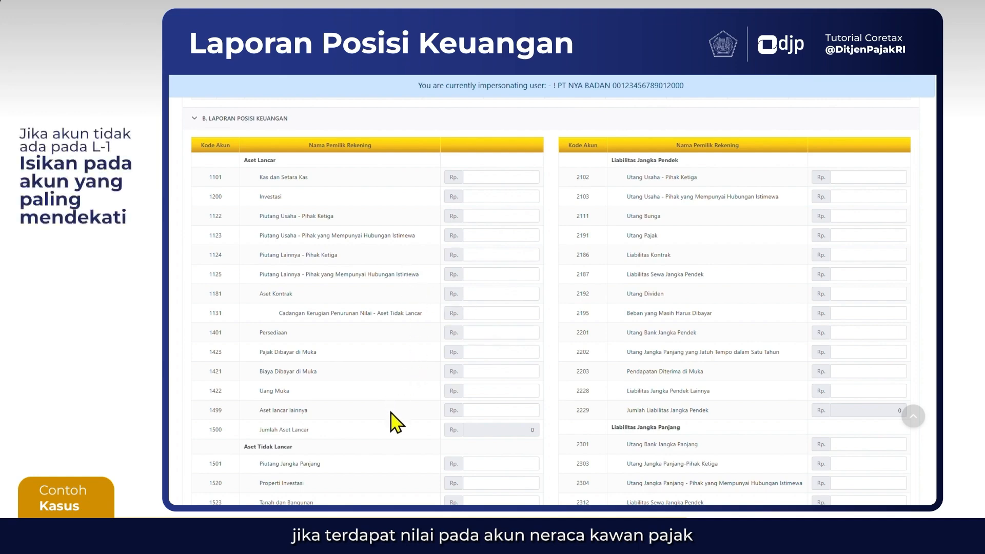
scroll(392, 441, "down", 1)
scroll(392, 441, "down", 2)
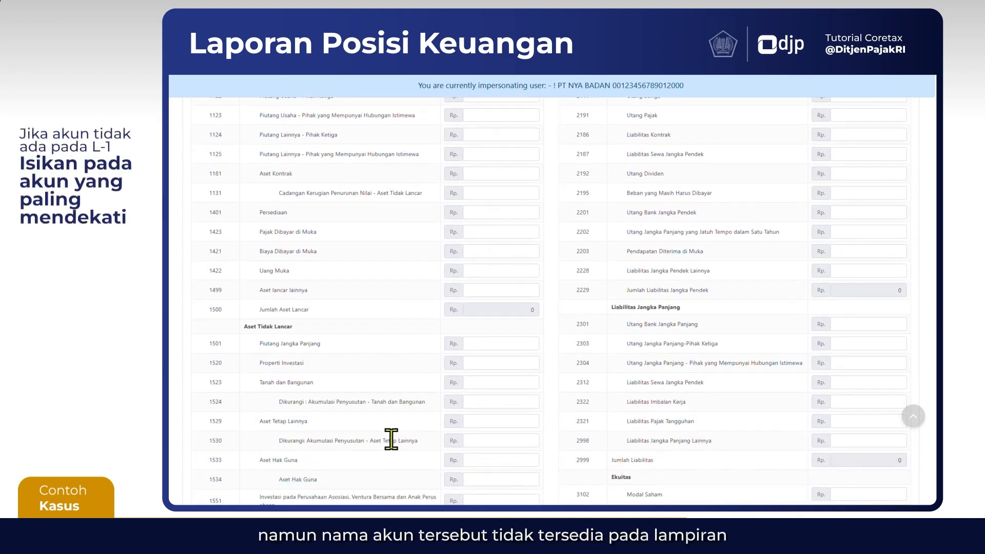
scroll(392, 441, "up", 1)
scroll(397, 451, "up", 2)
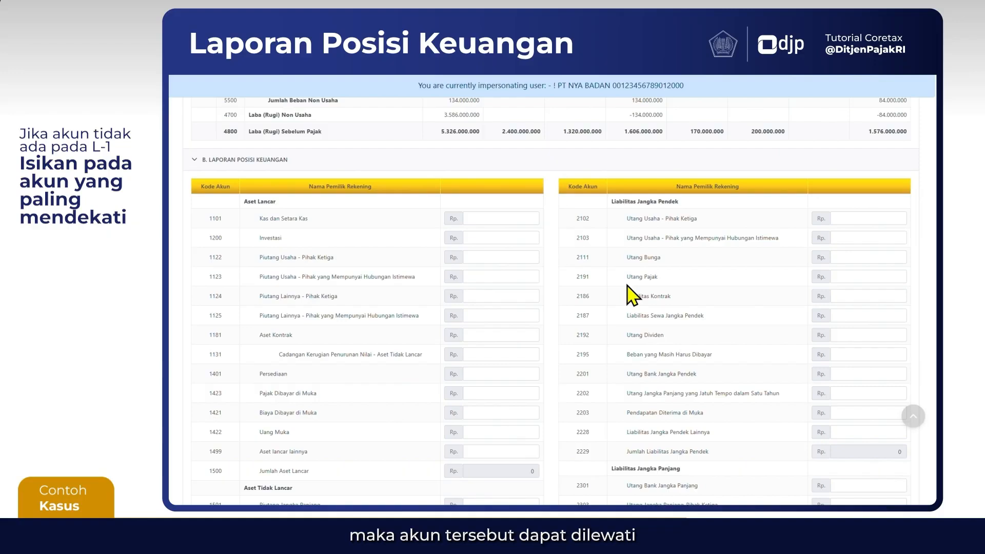
Enter 1.580.000.000 for account 1101 Kas dan Setara Kas under Aset Lancar
left_click(471, 220)
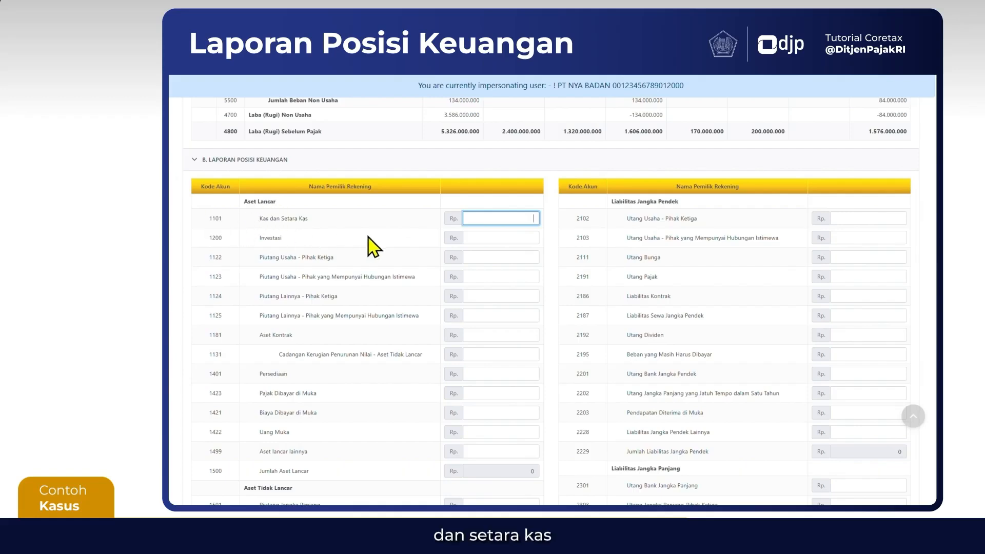
type("1")
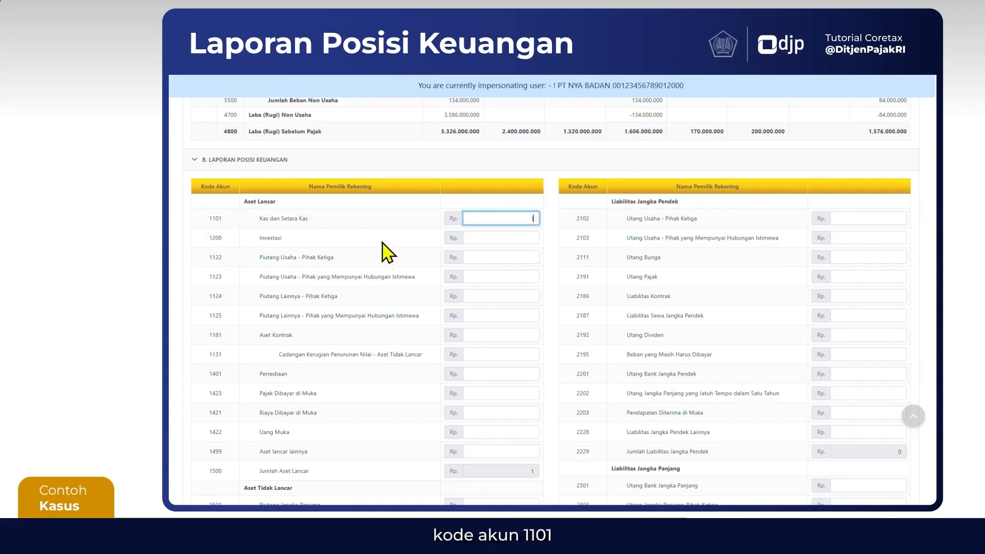
type(".580.000.000")
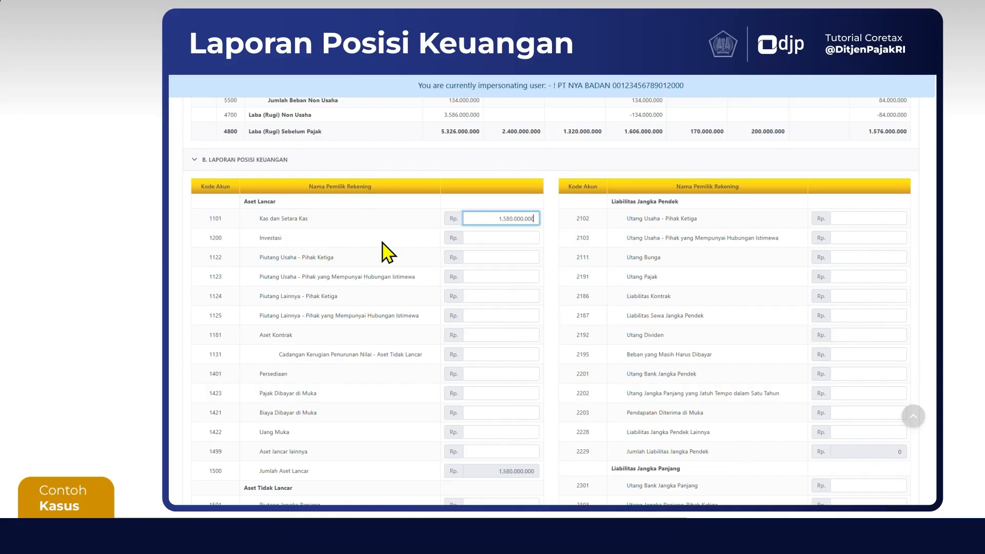
scroll(389, 252, "down", 2)
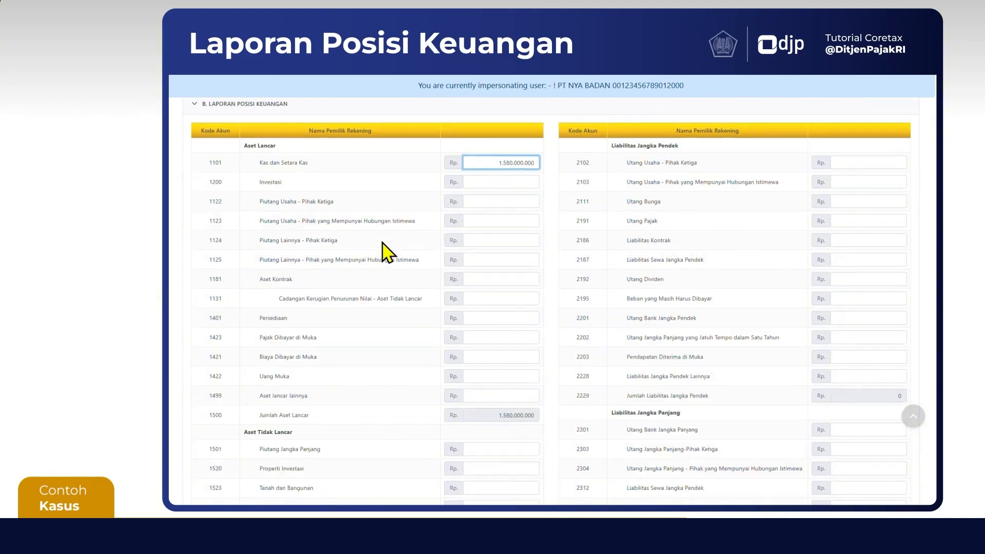
scroll(388, 251, "up", 1)
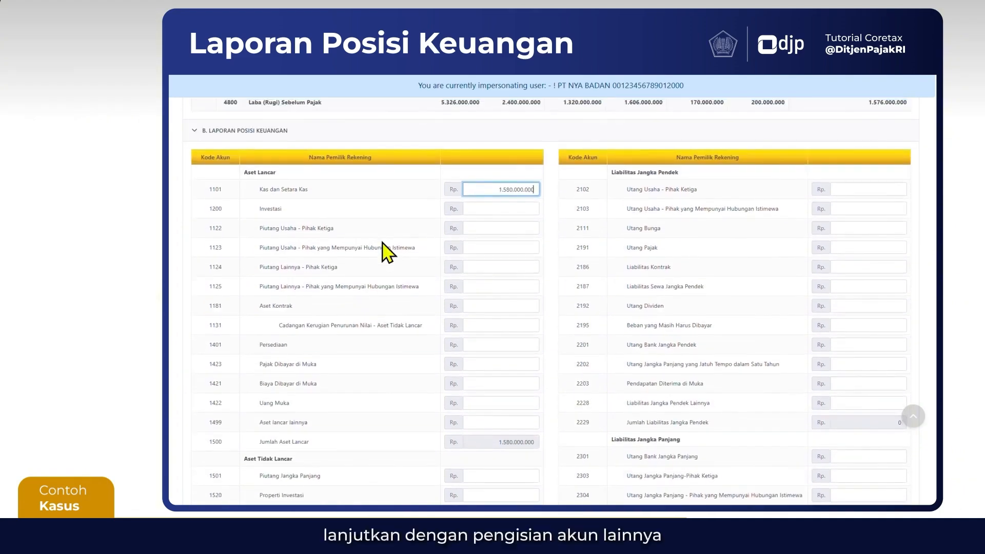
Enter Piutang Usaha of 8.700.000.000 for Pihak Ketiga (1122) and 3.980.000.000 for Pihak yang Mempunyai Hubungan Istimewa (1123)
key("Tab")
key("Tab")
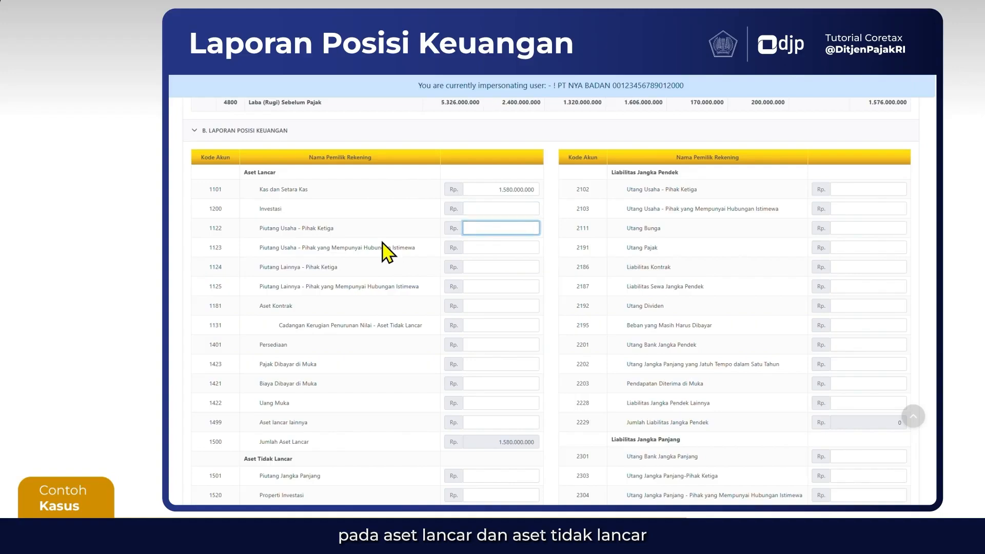
type("8.700.000.000")
Enter Piutang Lainnya of 18.180.000.000 for Pihak Ketiga (1124) and 2.430.000.000 for Pihak yang Mempunyai Hubungan Istimewa (1125)
key("Tab")
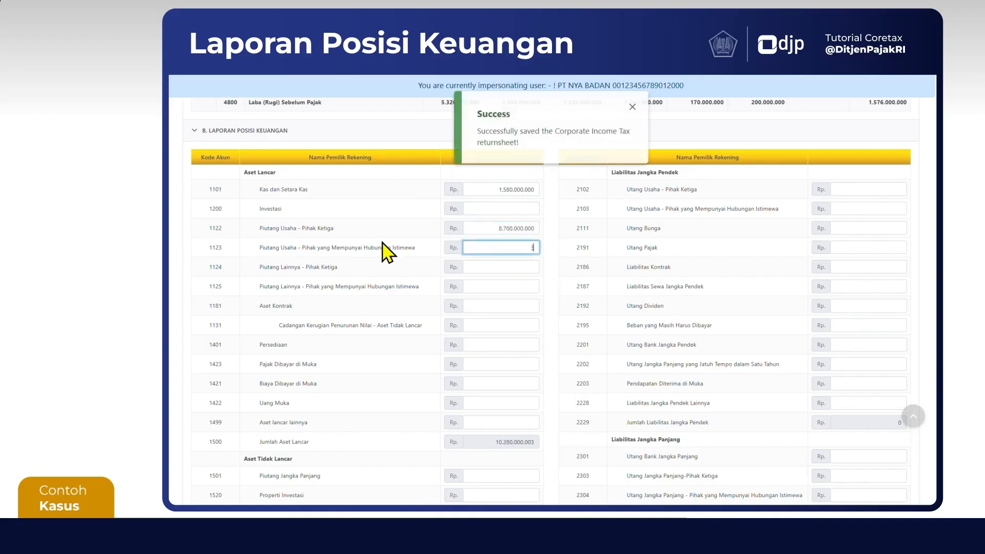
type("3980000000")
key("Tab")
type("18.180.000.00")
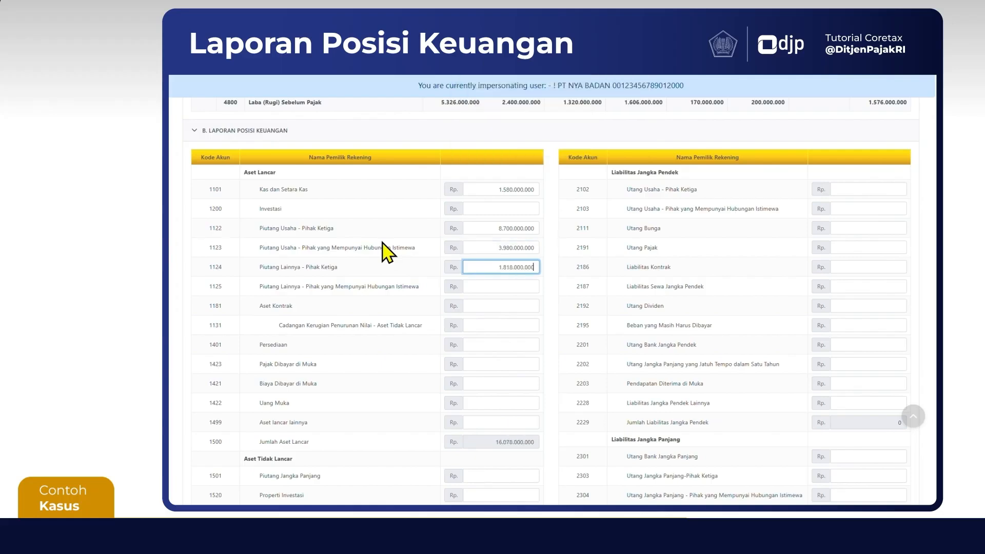
type("0")
Enter 7.400.000.000 for Persediaan, 1.620.000.000 for Pajak Dibayar di Muka and 9.160.000.000 for Uang Muka under Aset Lancar
key("Tab")
type("2.430.000.000")
key("Tab")
key("Tab")
key("Tab")
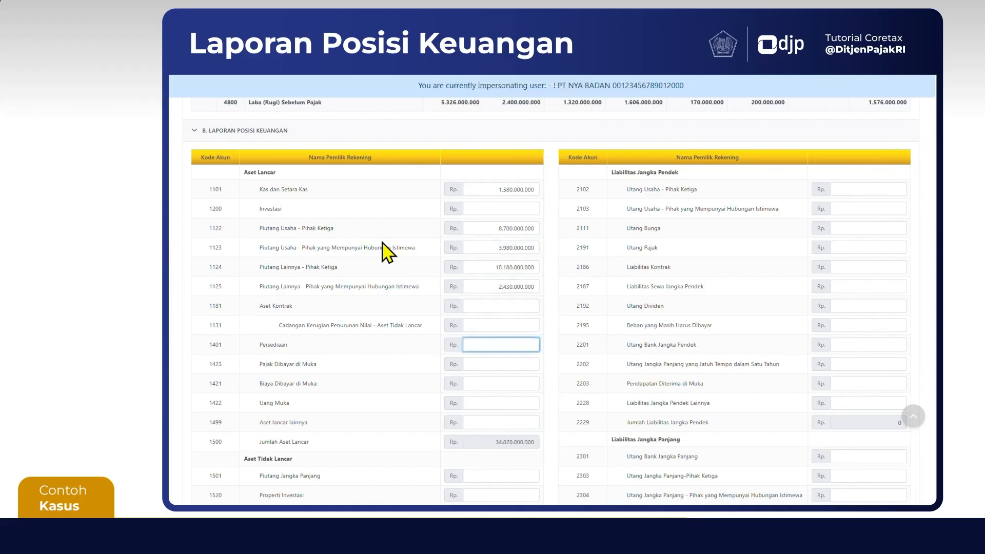
type("7.400.000.000")
key("Tab")
type("1.620.000")
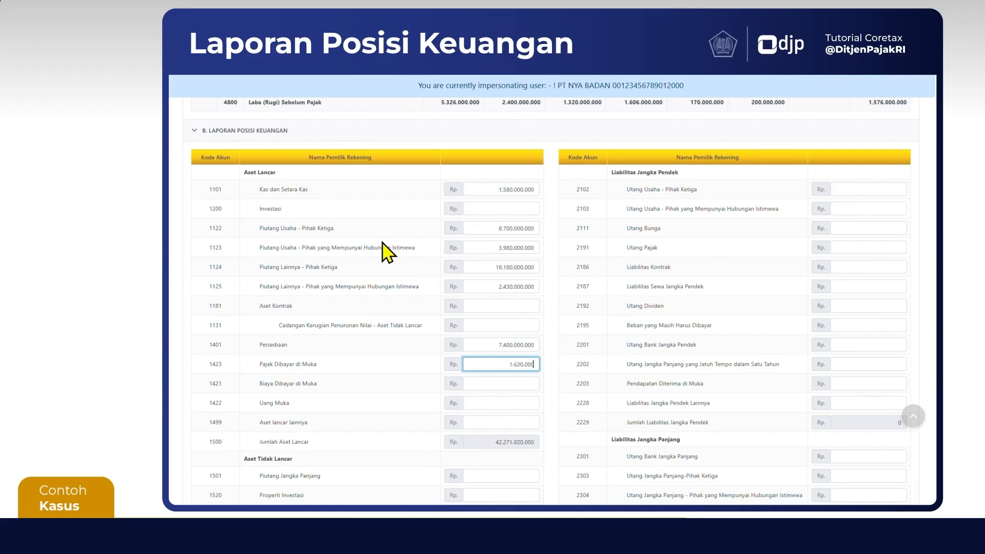
type(".000")
key("Tab")
key("Tab")
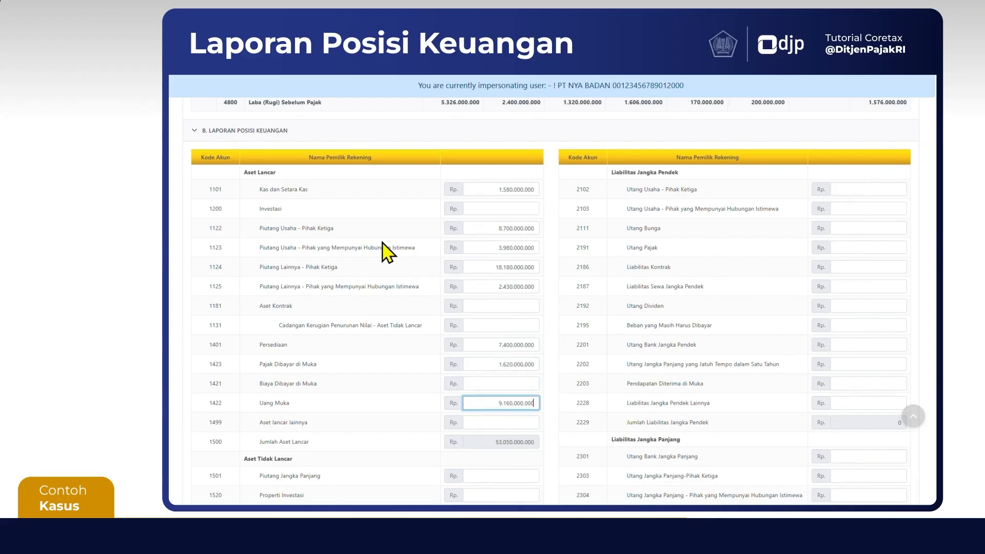
Enter 10.000.000.000 for account 1523 Tanah dan Bangunan and 1.000.000.000 for its Akumulasi Penyusutan (1524)
scroll(385, 252, "down", 4)
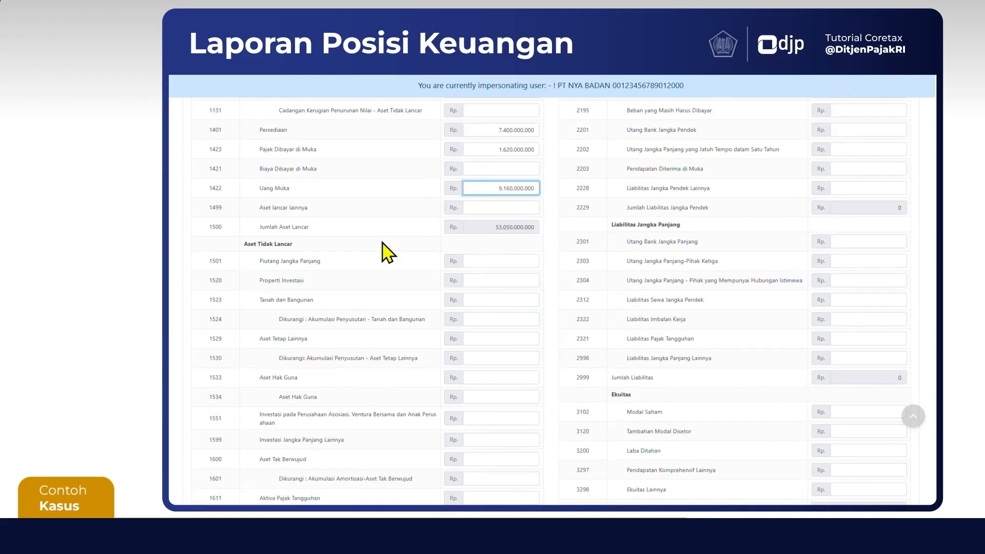
left_click(511, 300)
type("10001000000")
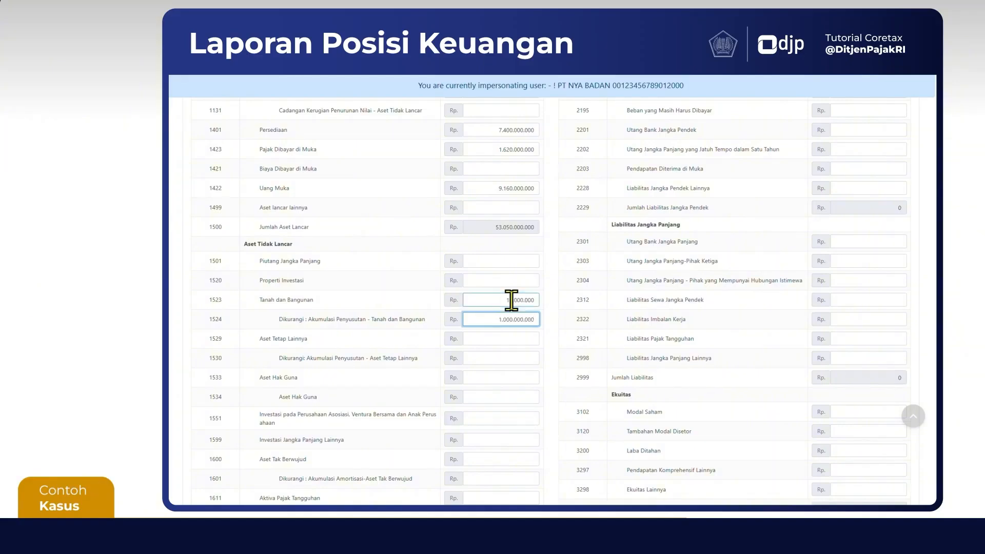
left_click(519, 301)
Enter 9.800.000.000 for account 1529 Aset Tetap Lainnya and 5.200.000.000 for its Akumulasi Penyusutan (1530)
key("Tab")
key("Tab")
type("9.800.000.000")
Enter 550.000.000 for account 1698 Aset Tidak Lancar Lainnya
key("Tab")
type("5.200.000.00")
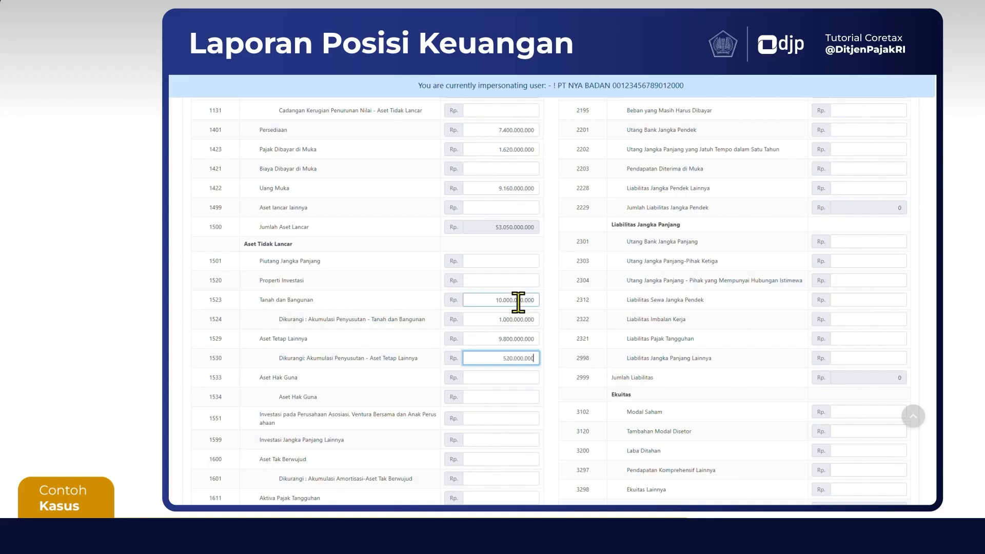
type("0")
key("Tab")
scroll(518, 303, "down", 3)
left_click(518, 382)
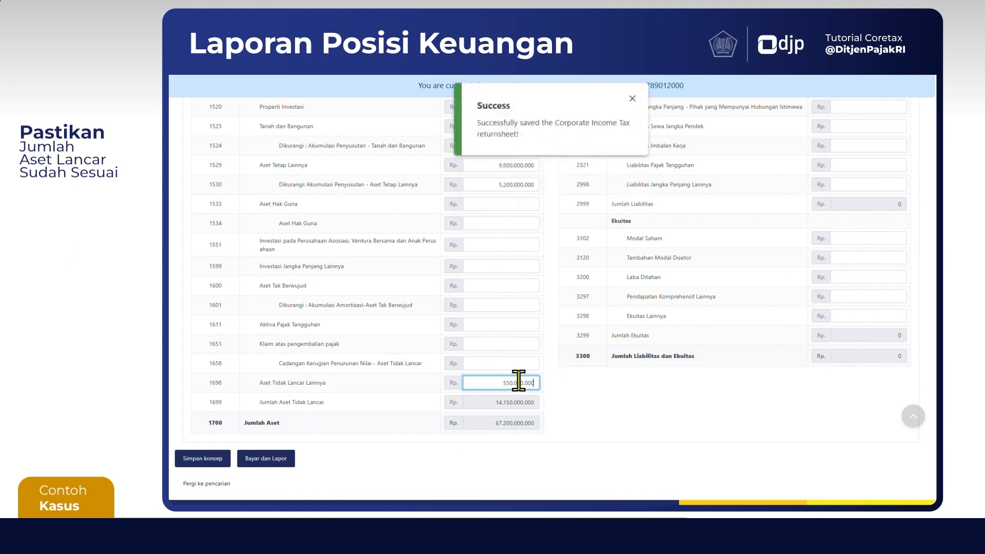
left_click(585, 401)
Enter Utang Usaha of 110.000.000 for Pihak Ketiga (2102) and 400.000.000 for Pihak yang Mempunyai Hubungan Istimewa (2103)
scroll(563, 425, "up", 1)
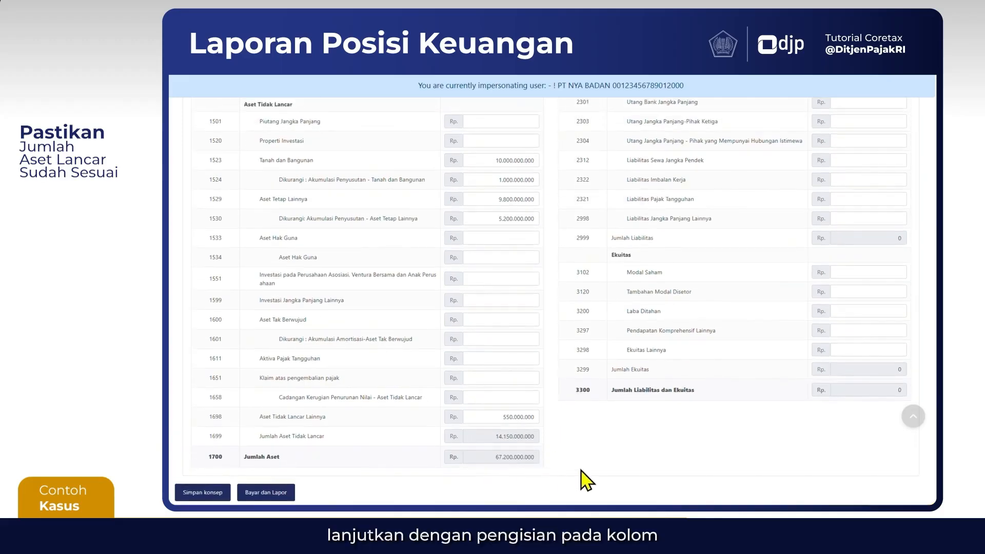
scroll(641, 468, "up", 5)
scroll(641, 468, "up", 3)
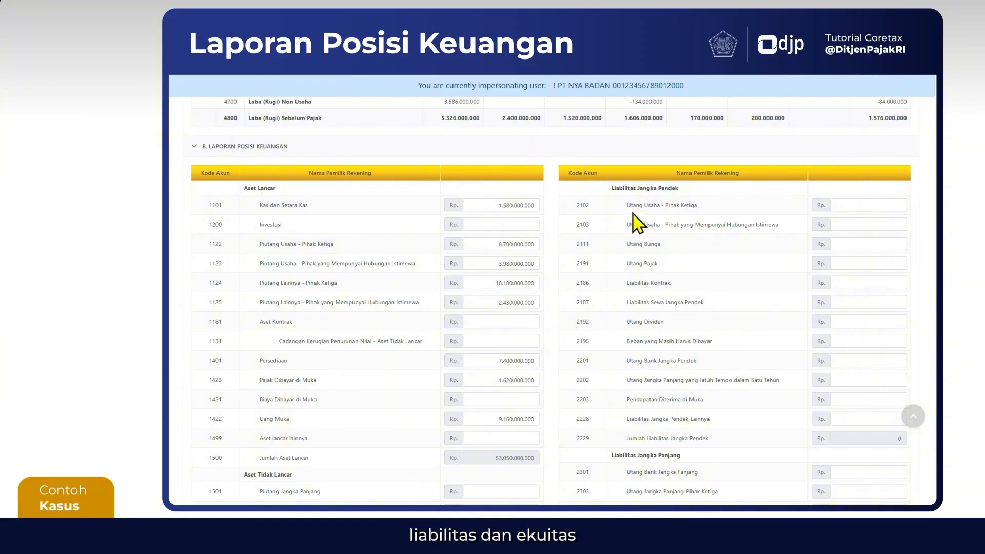
scroll(662, 414, "down", 5)
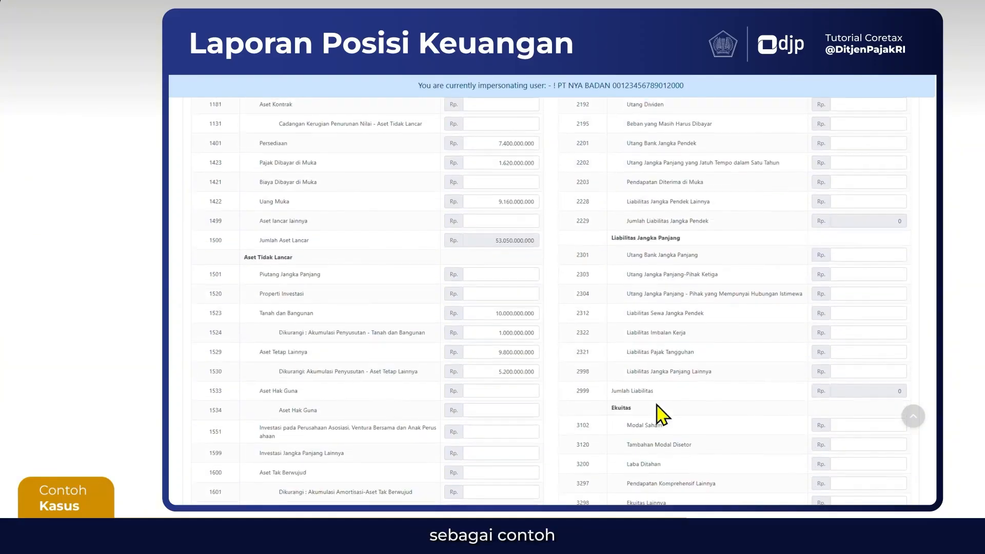
scroll(657, 437, "up", 4)
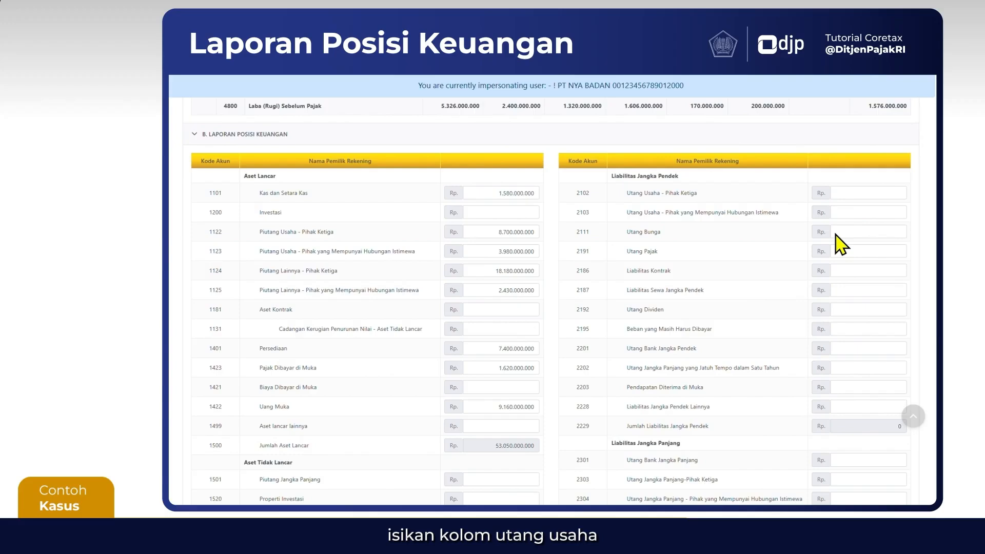
left_click(868, 194)
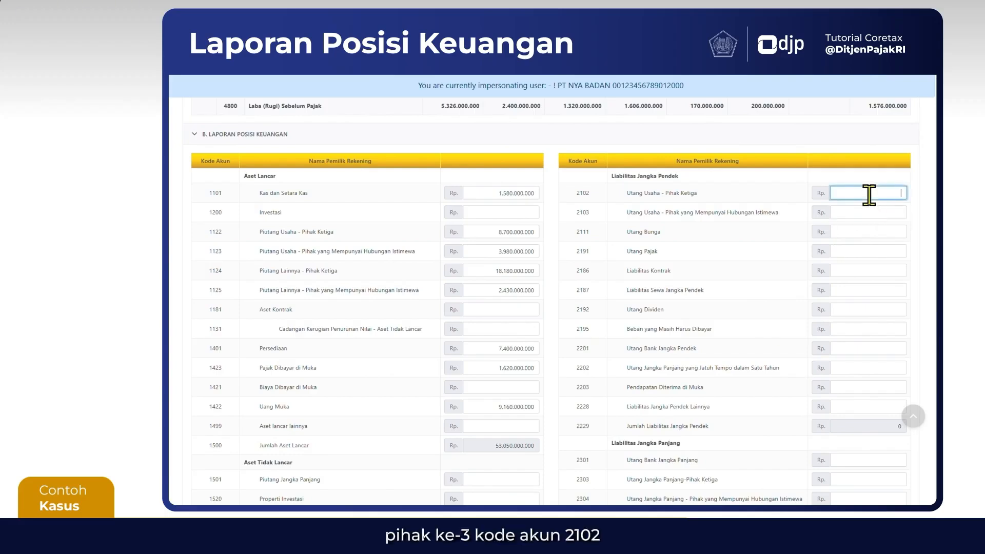
type("110.000.000")
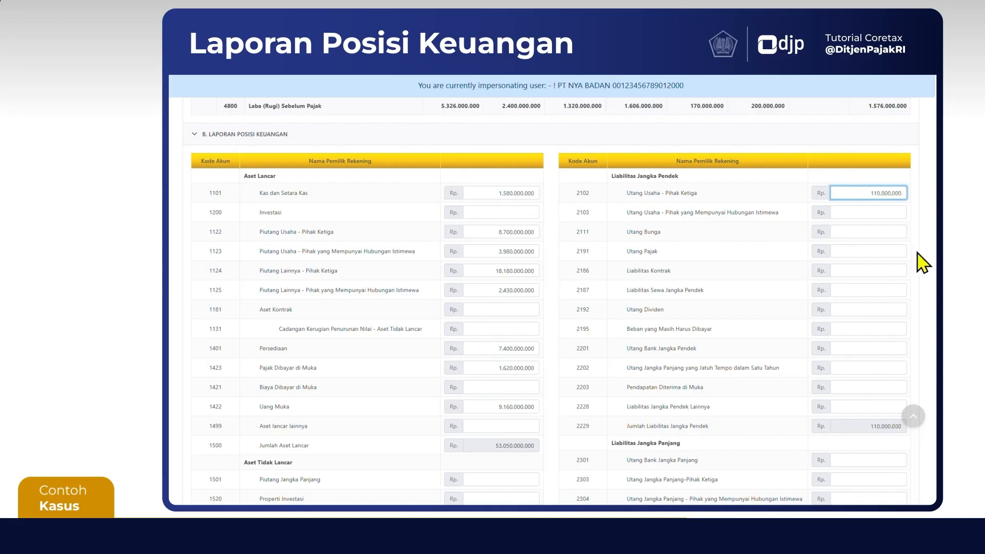
key("Tab")
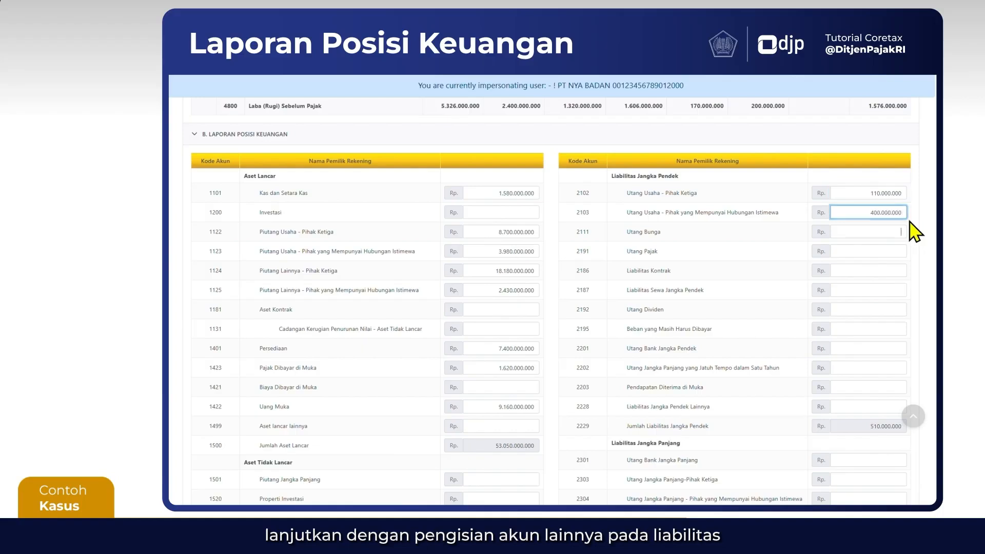
Enter 480.000.000 for account 2111 Utang Bunga and 820.000.000 for account 2191 Utang Pajak
key("Tab")
type("4.800.0")
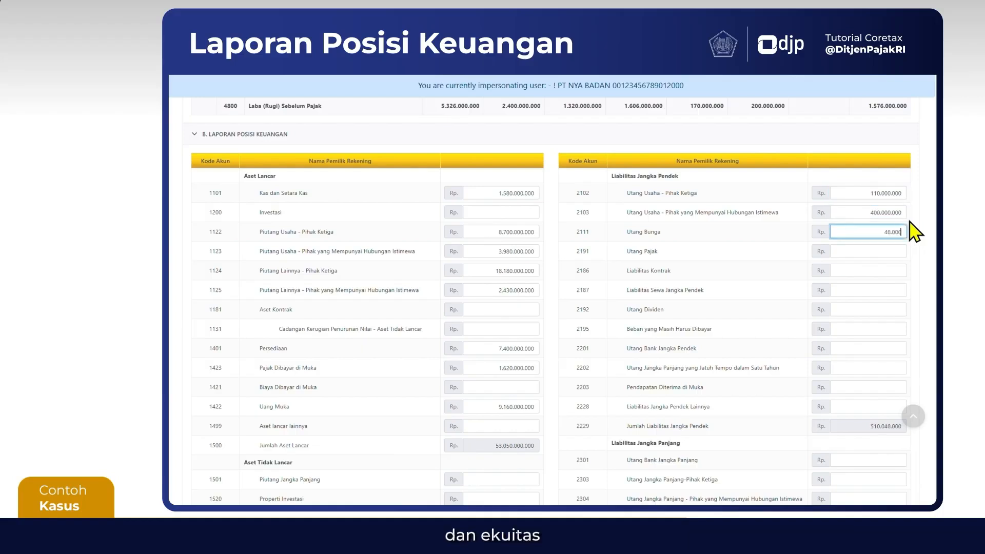
type("00")
key("Tab")
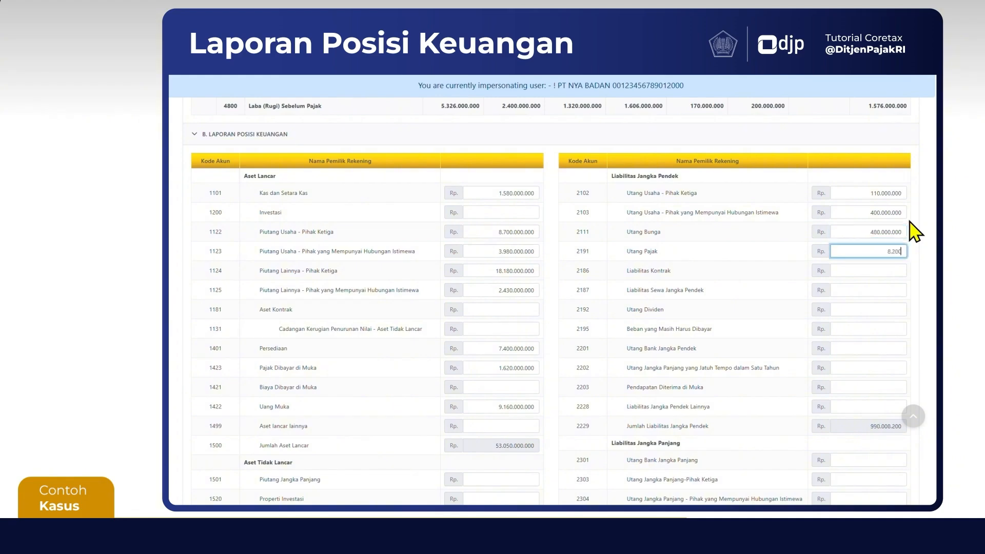
Enter 320.000.000 for Beban yang Masih Harus Dibayar, 1.400.000.000 for Utang Bank Jangka Pendek and 120.000.000 for Pendapatan Diterima di Muka
left_click(894, 329)
type("320.000.000")
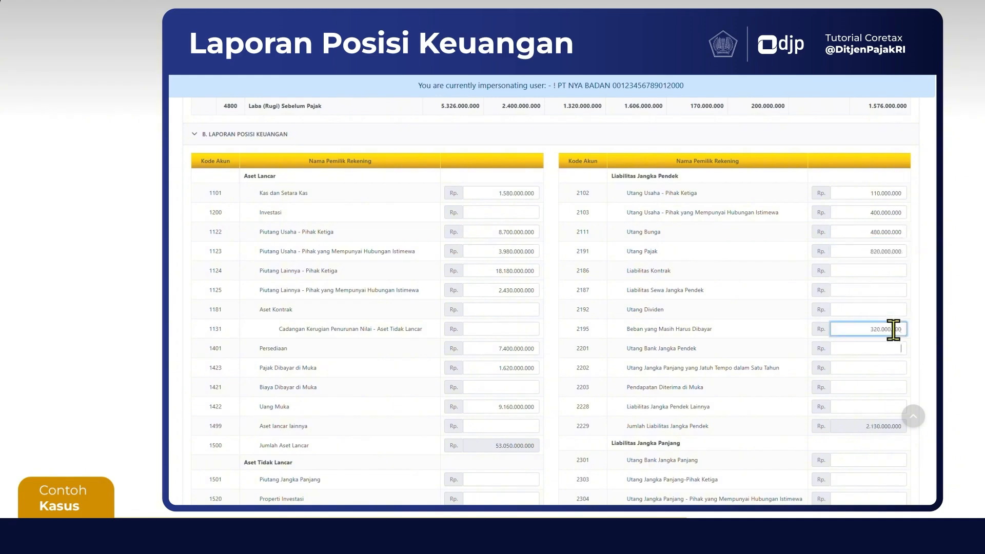
type("140")
key("Tab")
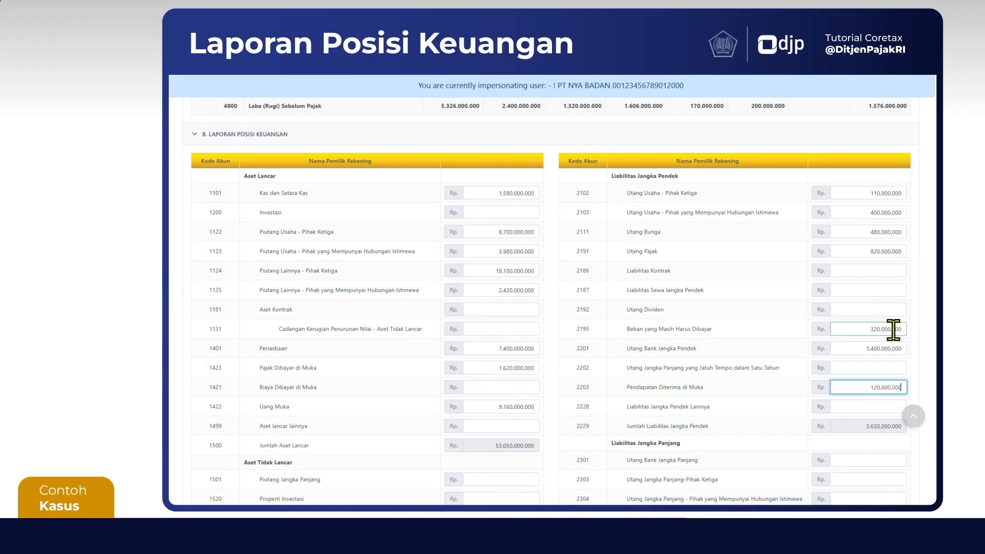
Enter 44.000.000 for account 2228 Liabilitas Jangka Pendek Lainnya and 340.000.000 for account 2322 Liabilitas Imbalan Kerja
key("Tab")
type("44")
key("Tab")
scroll(895, 330, "down", 6)
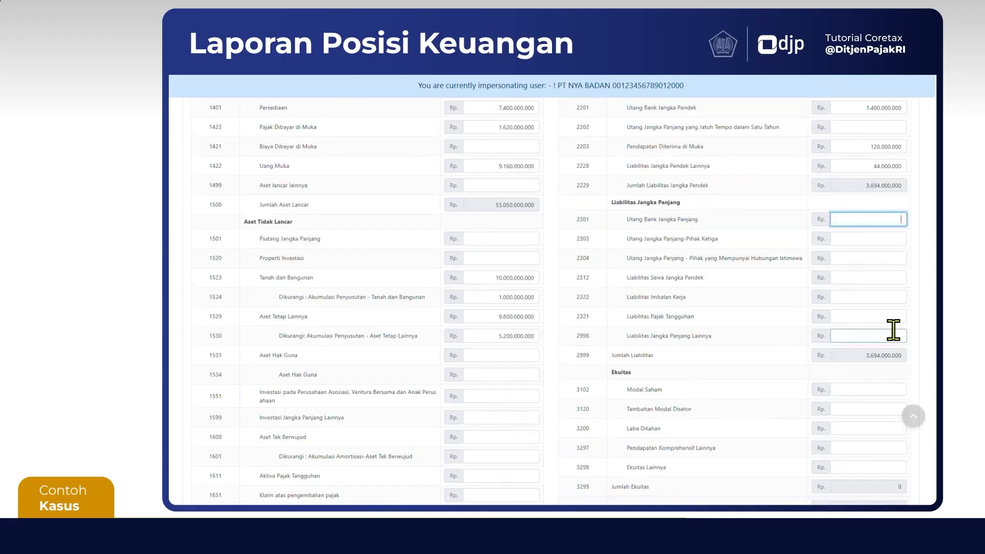
left_click(891, 246)
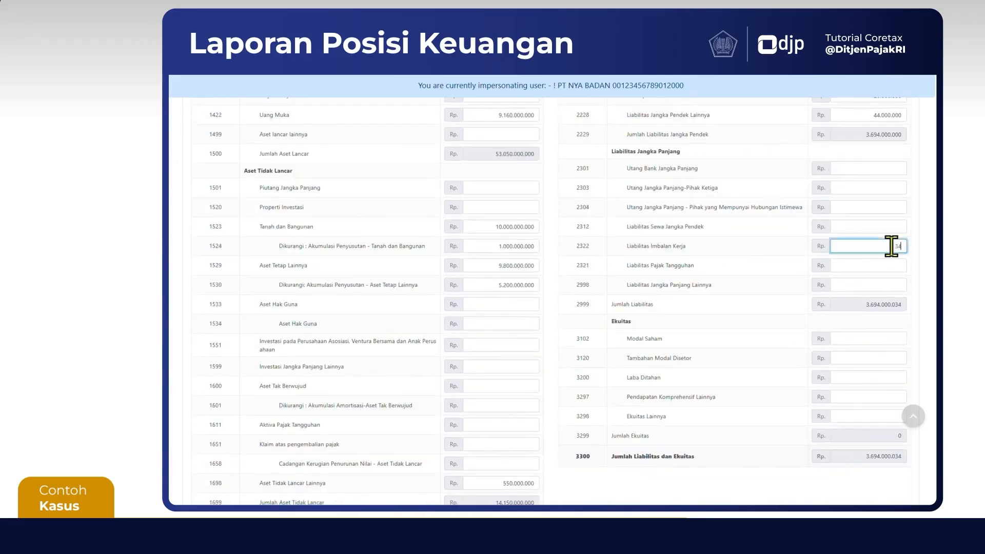
Enter the Ekuitas values: Modal Saham 56.400.000.000, Laba Ditahan 6.526.000.000 and Pendapatan Komprehensif Lainnya 240.000.000
left_click(862, 338)
type("56.400.0")
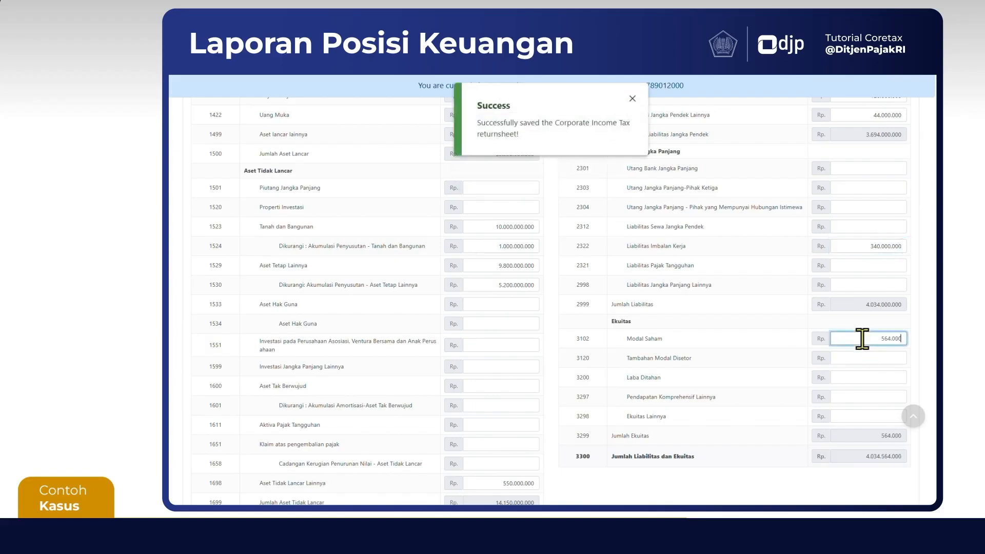
type("00.000")
key("Tab")
key("Tab")
type("6.526.000.000")
key("Tab")
type("240000000")
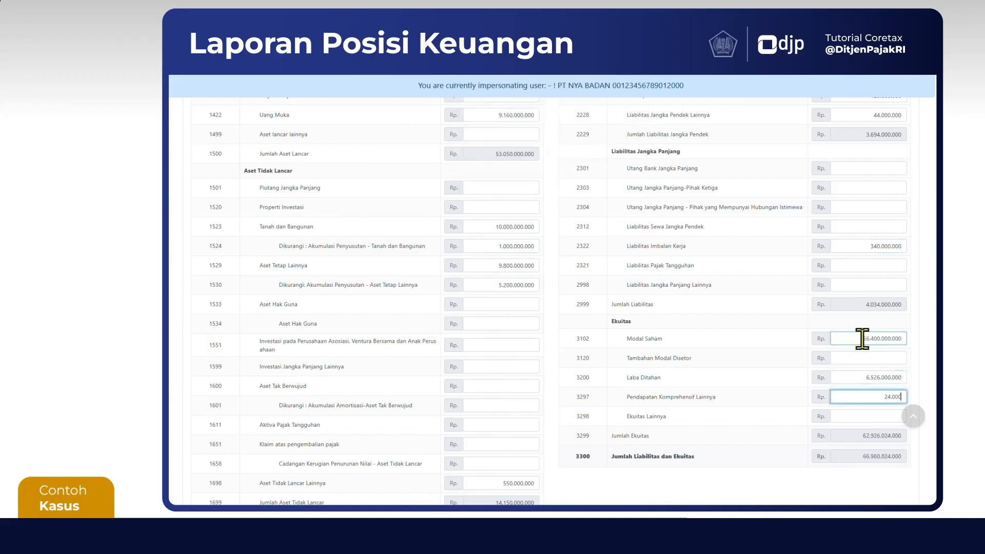
key("Tab")
Compare Jumlah Aset with Jumlah Liabilitas dan Ekuitas and save the return as a draft
scroll(890, 468, "down", 2)
left_click(892, 466)
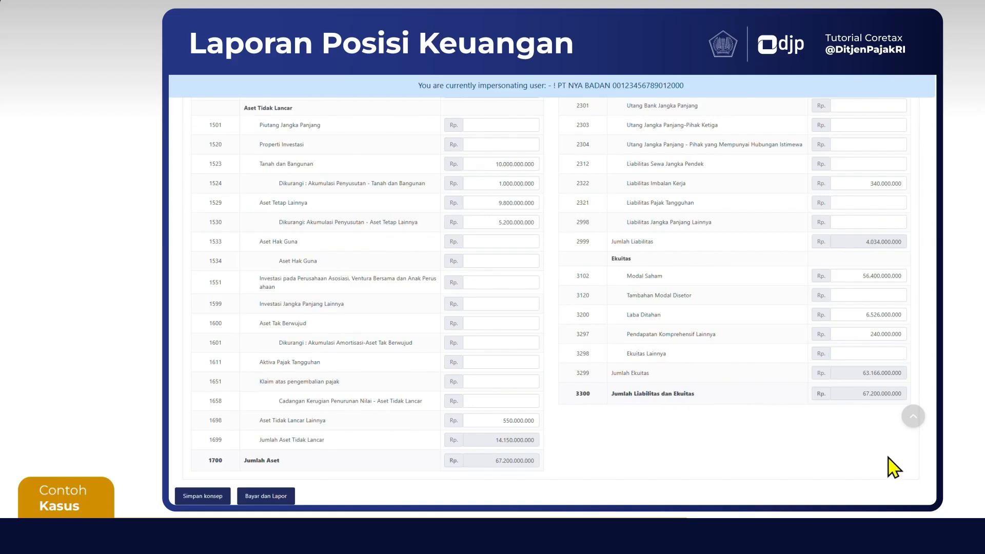
scroll(891, 466, "down", 1)
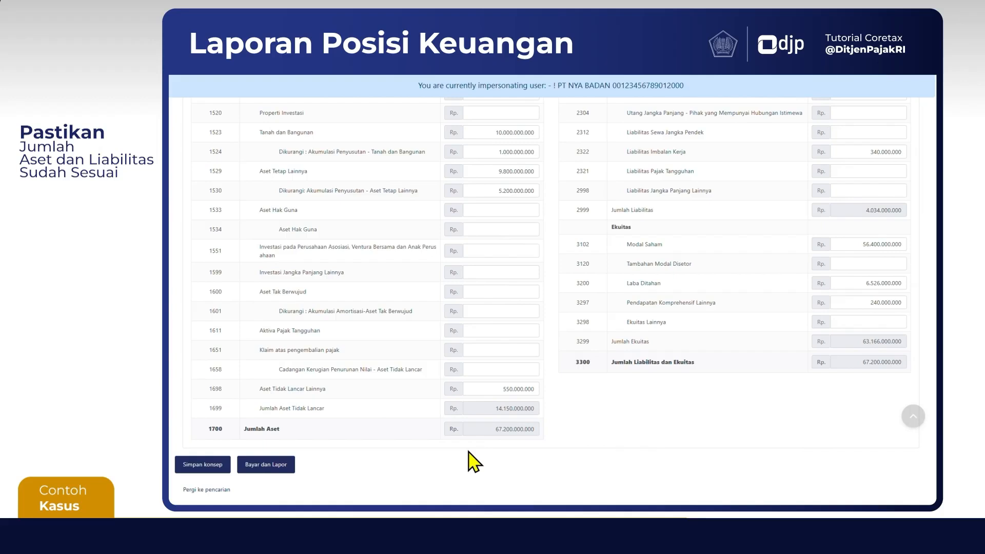
left_click(203, 465)
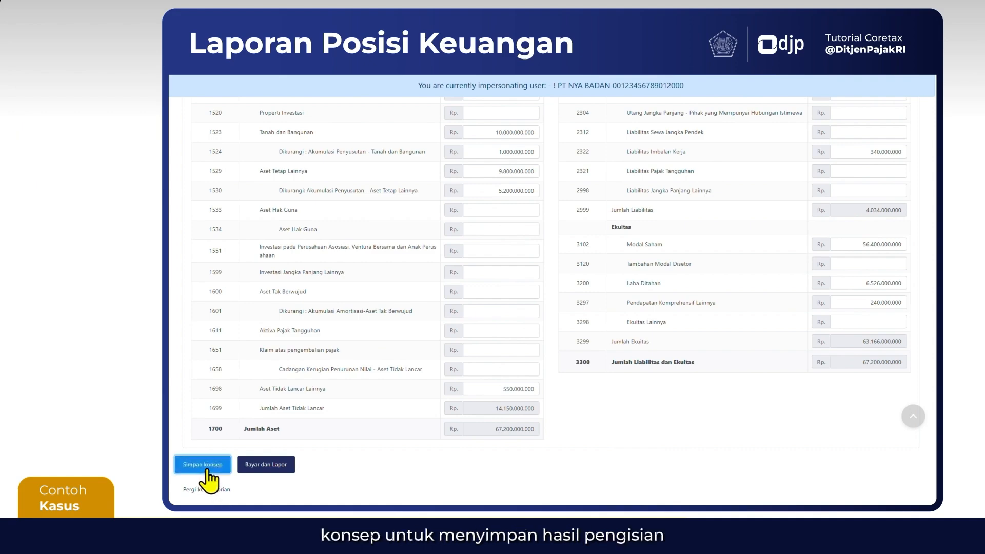
scroll(569, 421, "up", 10)
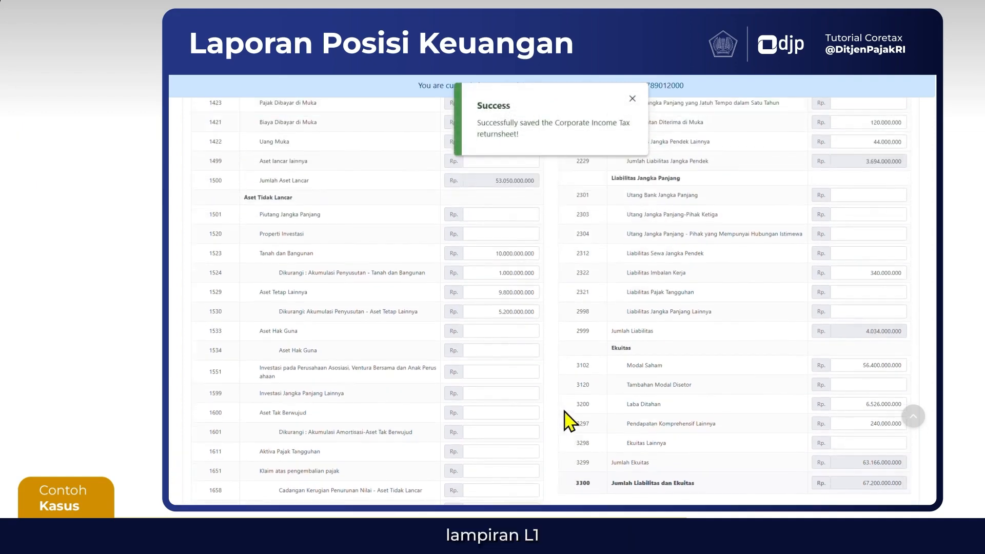